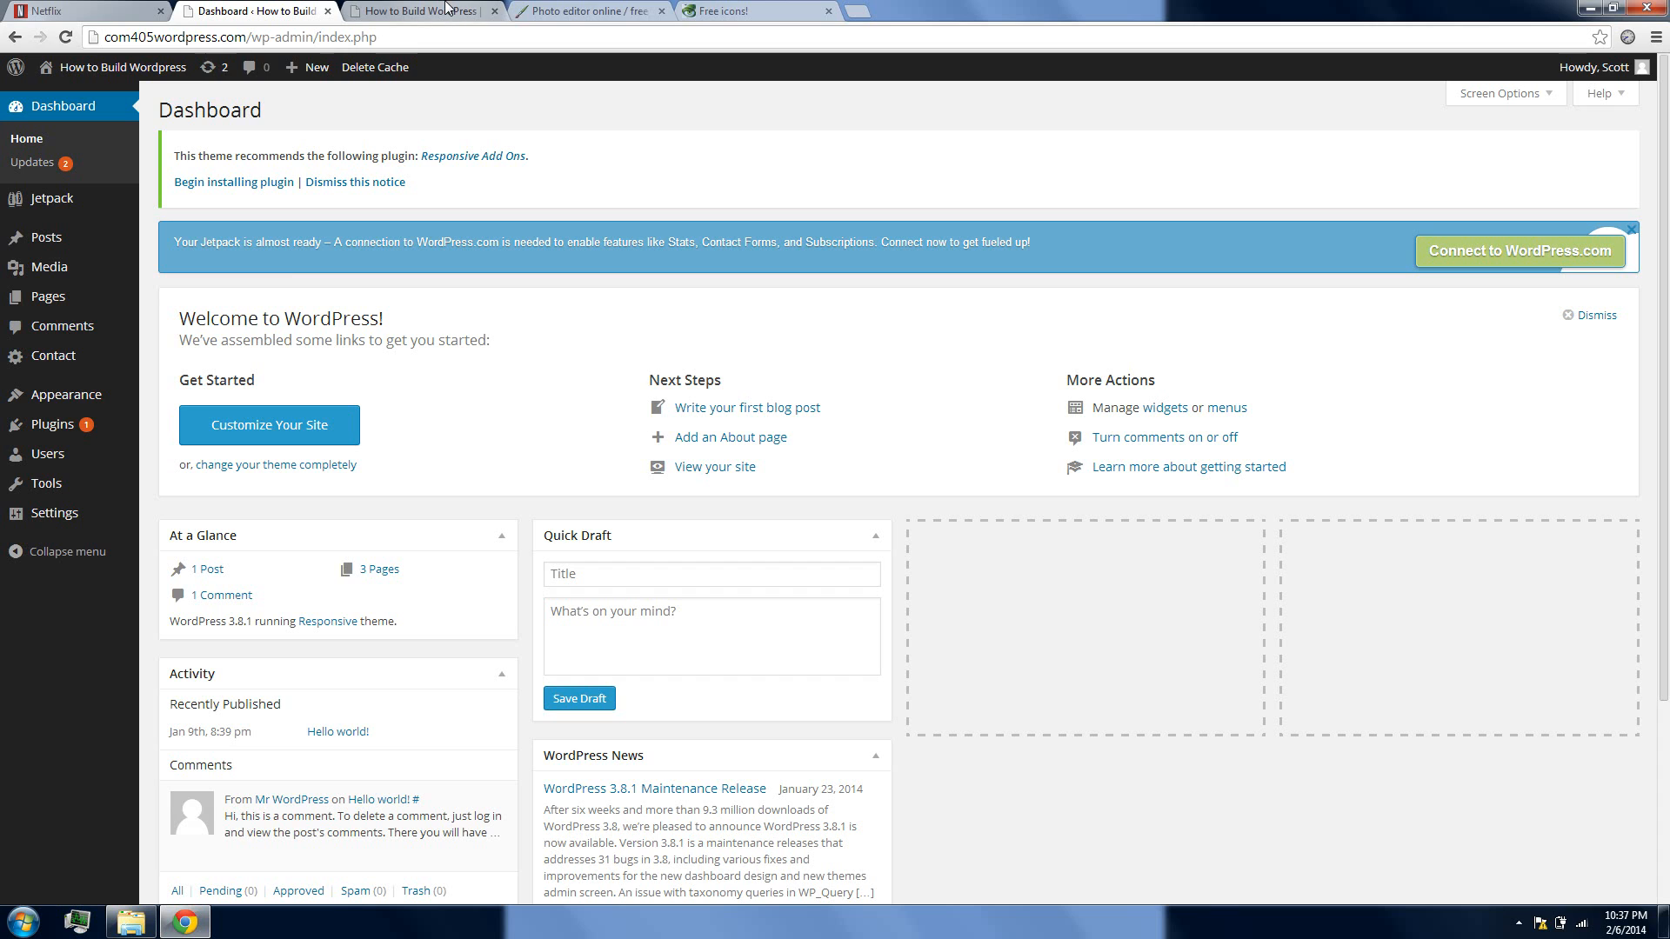
# Switch to Pixlr, return to its home page and launch Pixlr Editor from there
pyautogui.click(621, 7)
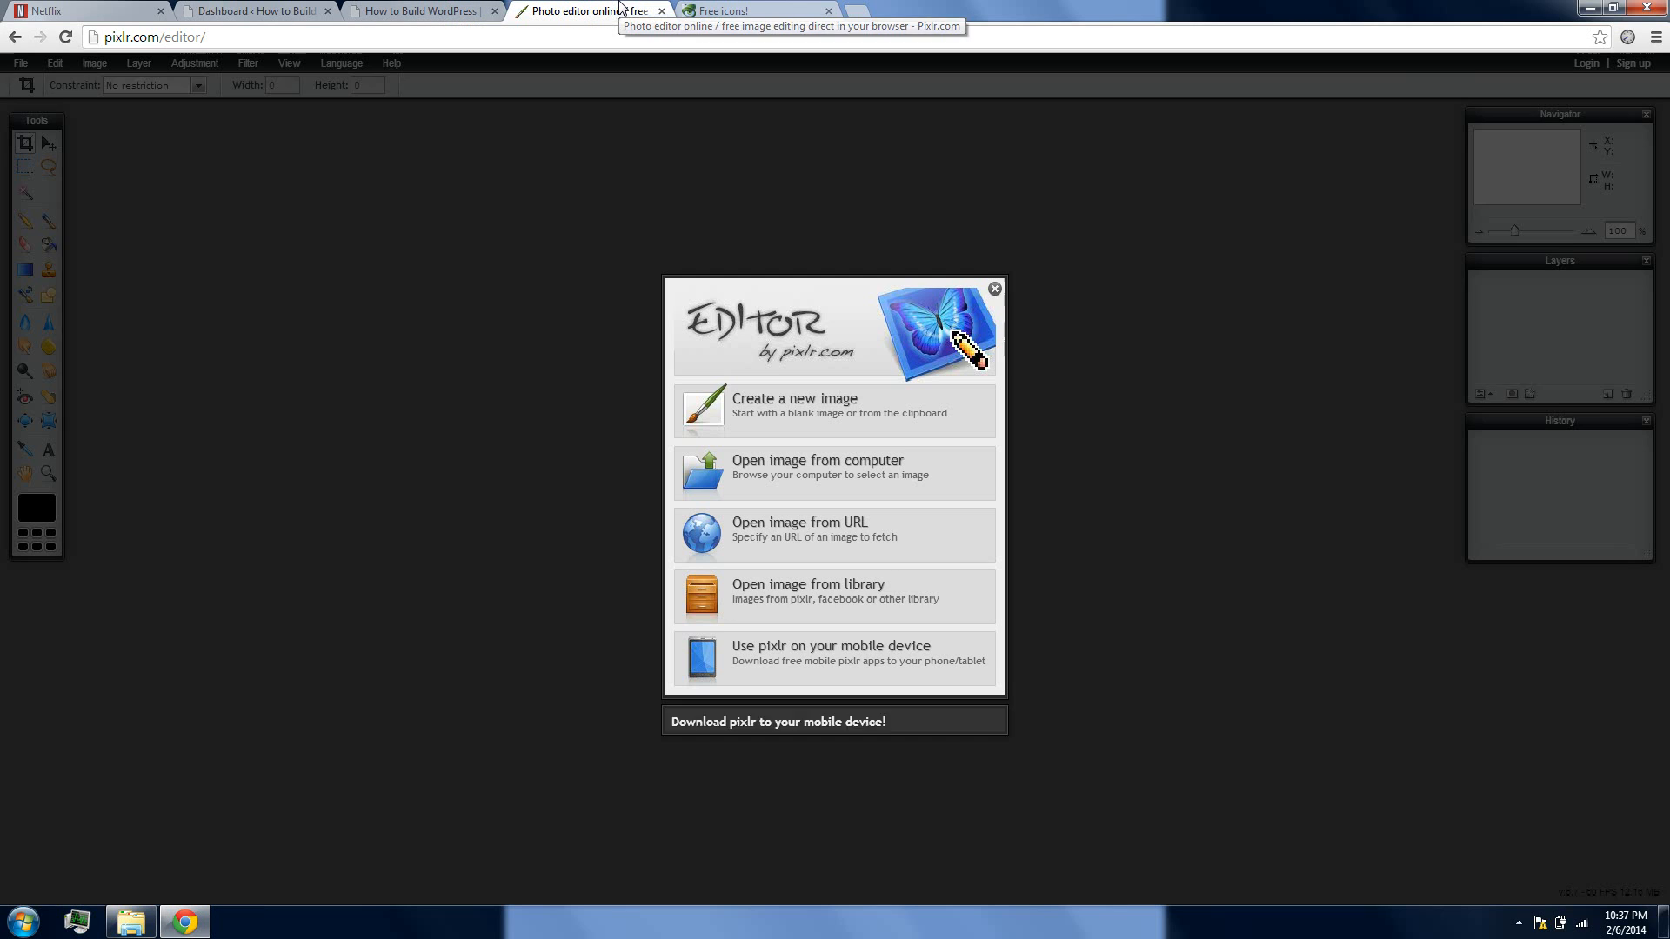
pyautogui.click(996, 292)
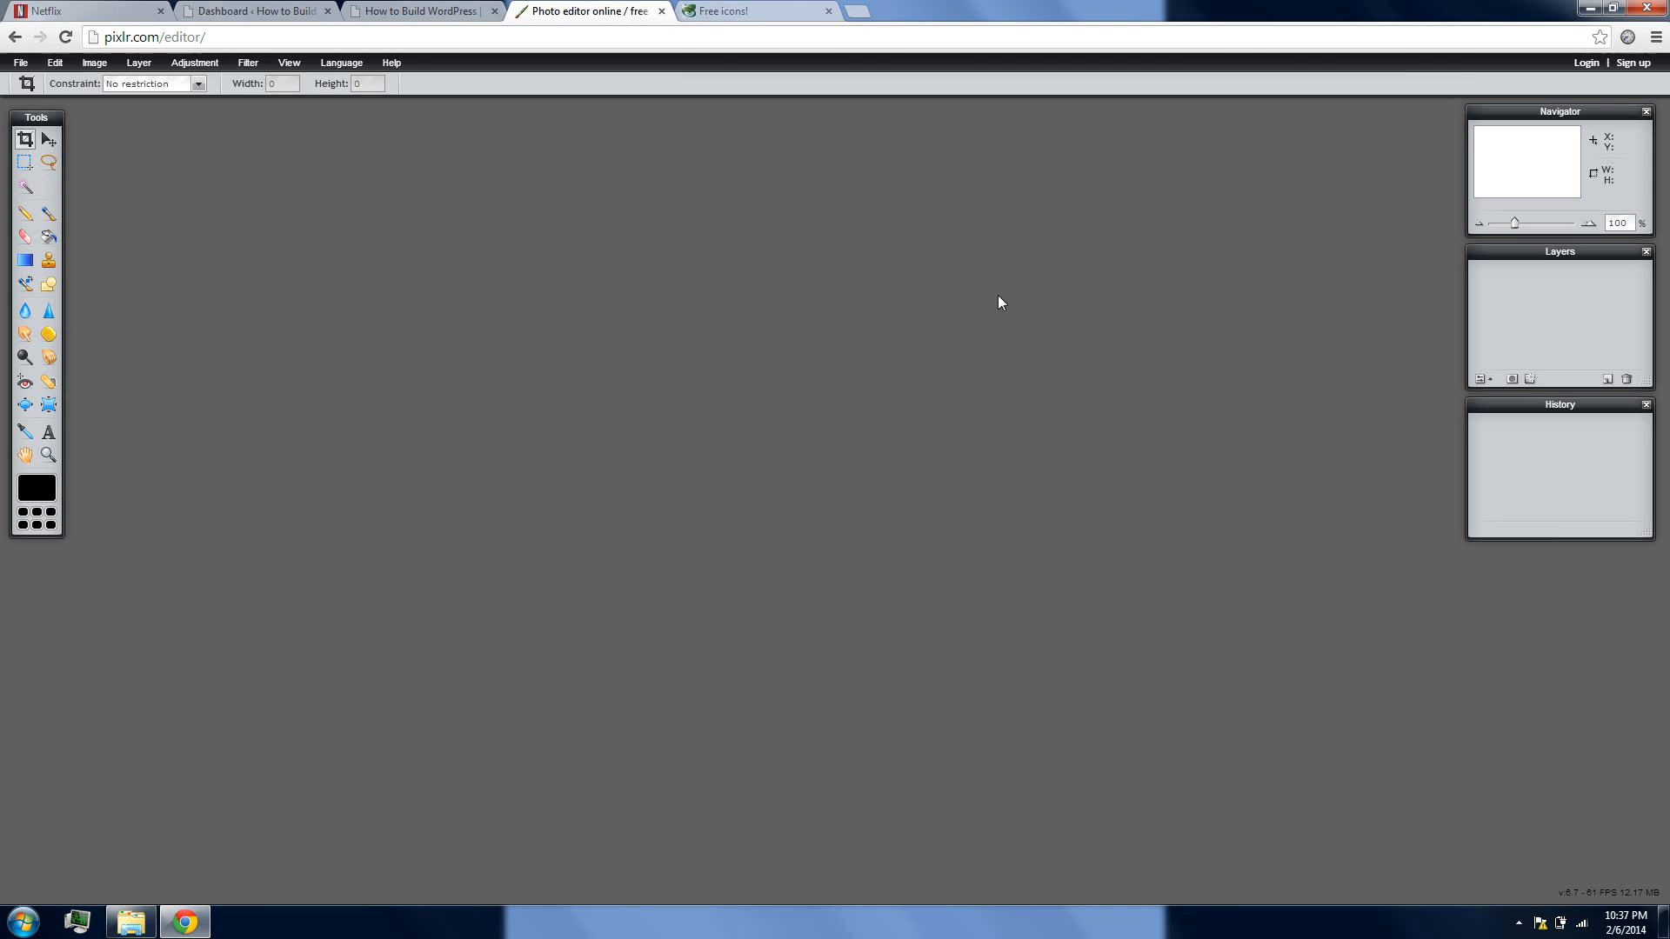
pyautogui.click(11, 38)
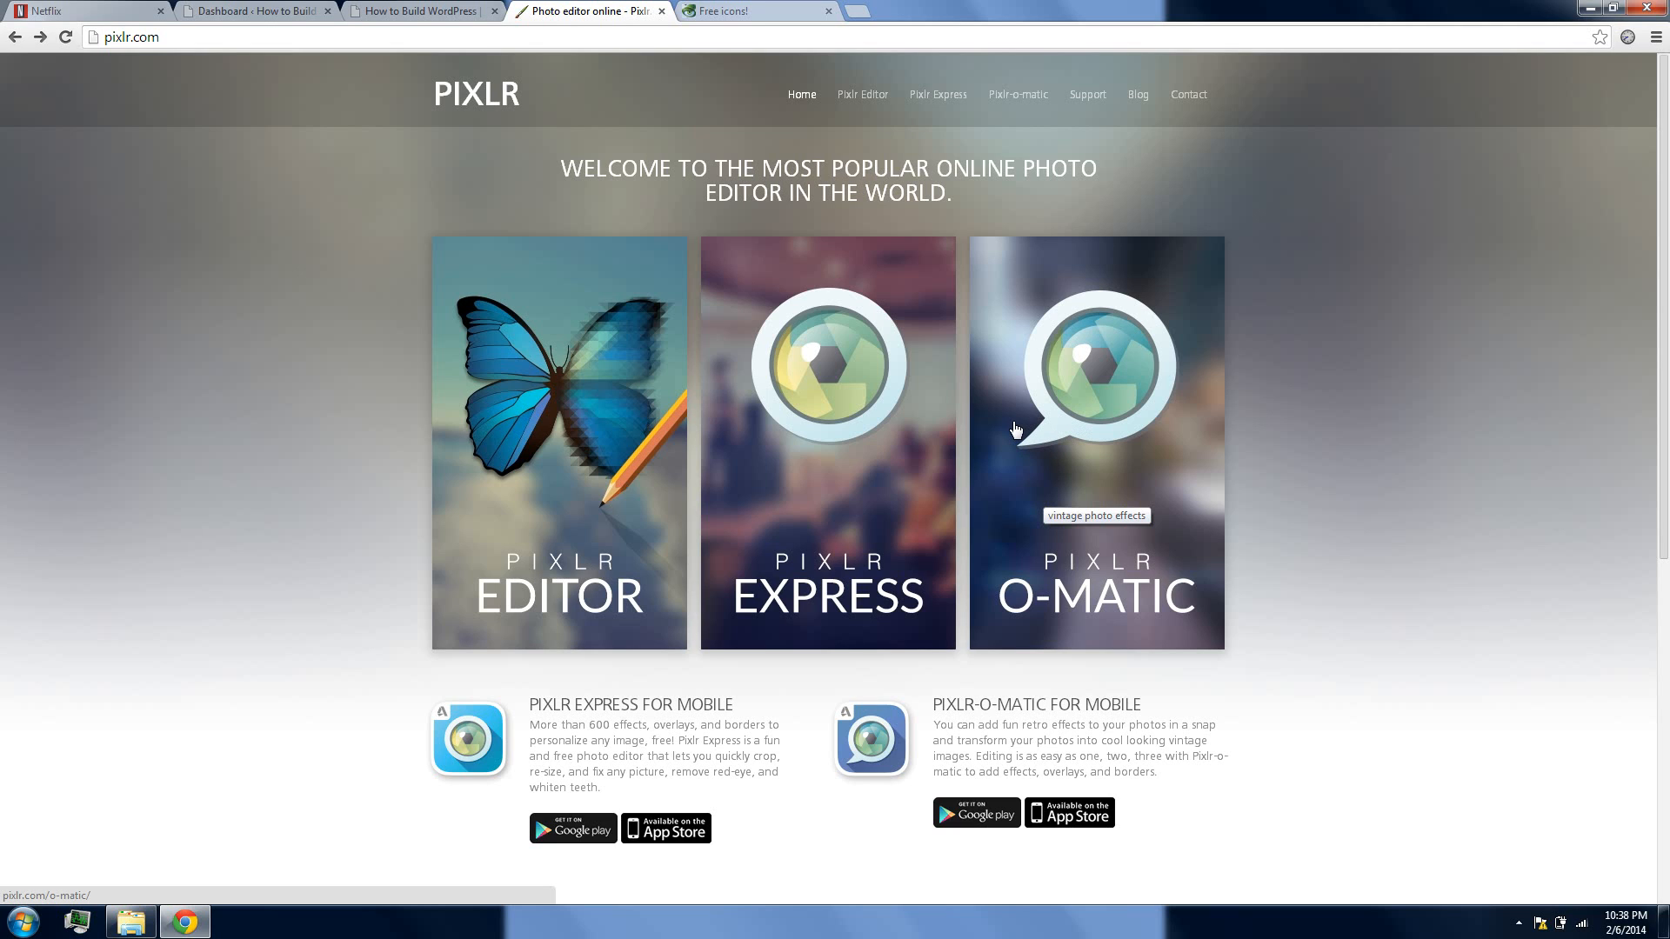
pyautogui.click(525, 436)
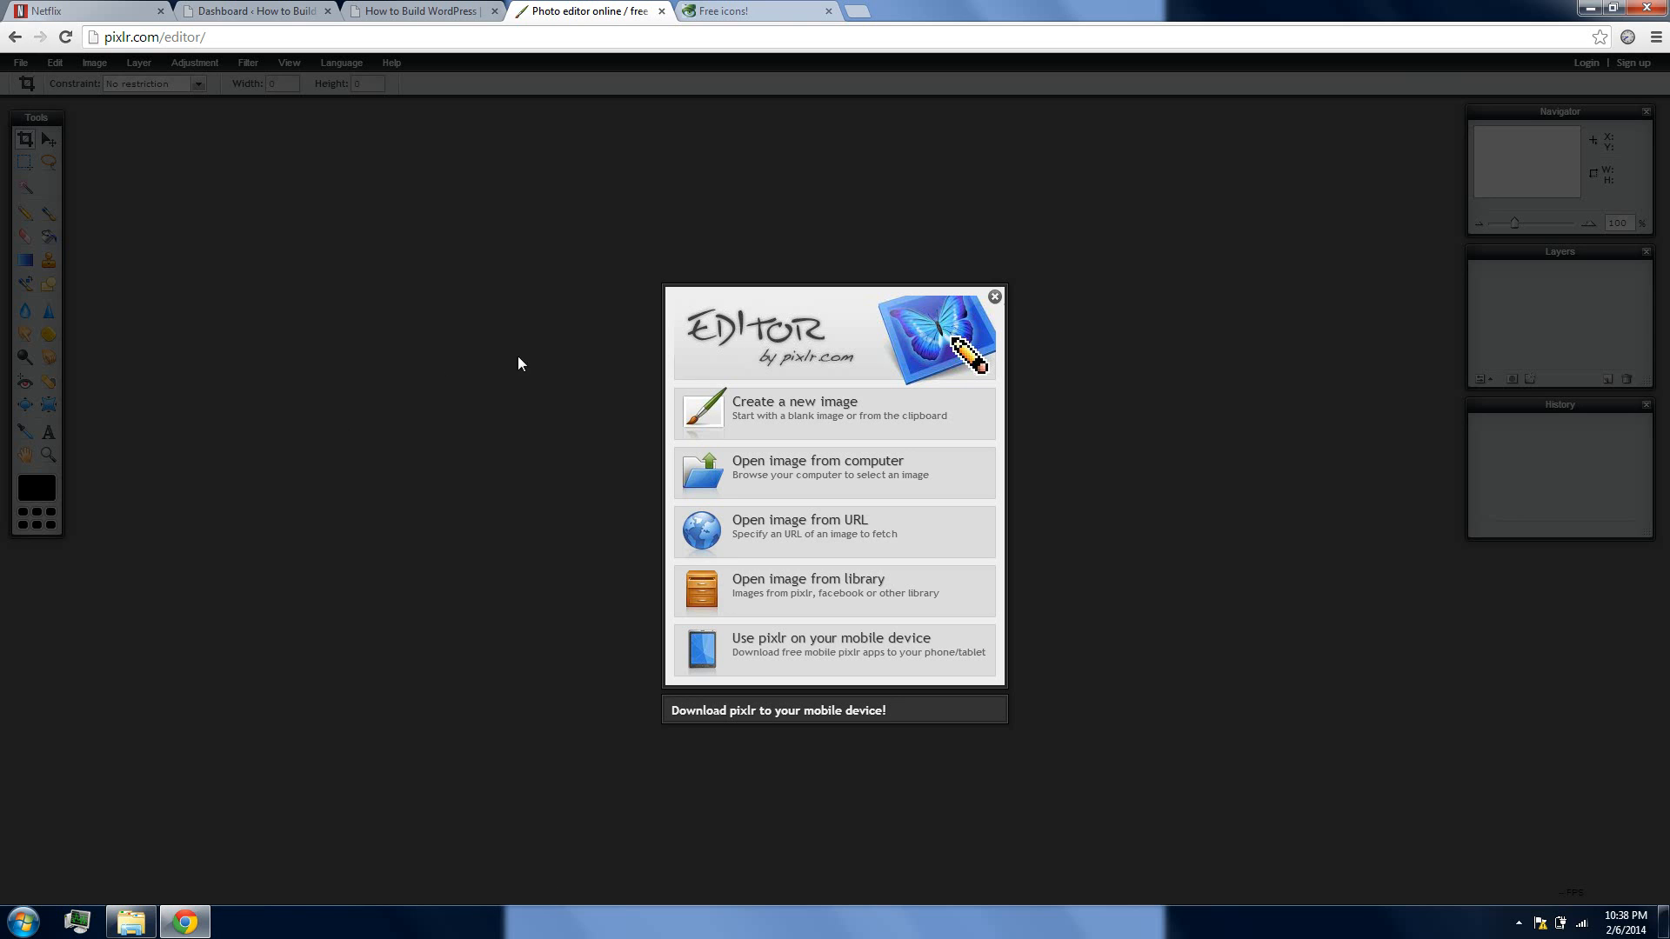
# Create a new transparent image named Logocom405, 300 pixels wide and 100 pixels high
pyautogui.click(778, 415)
pyautogui.doubleClick(777, 496)
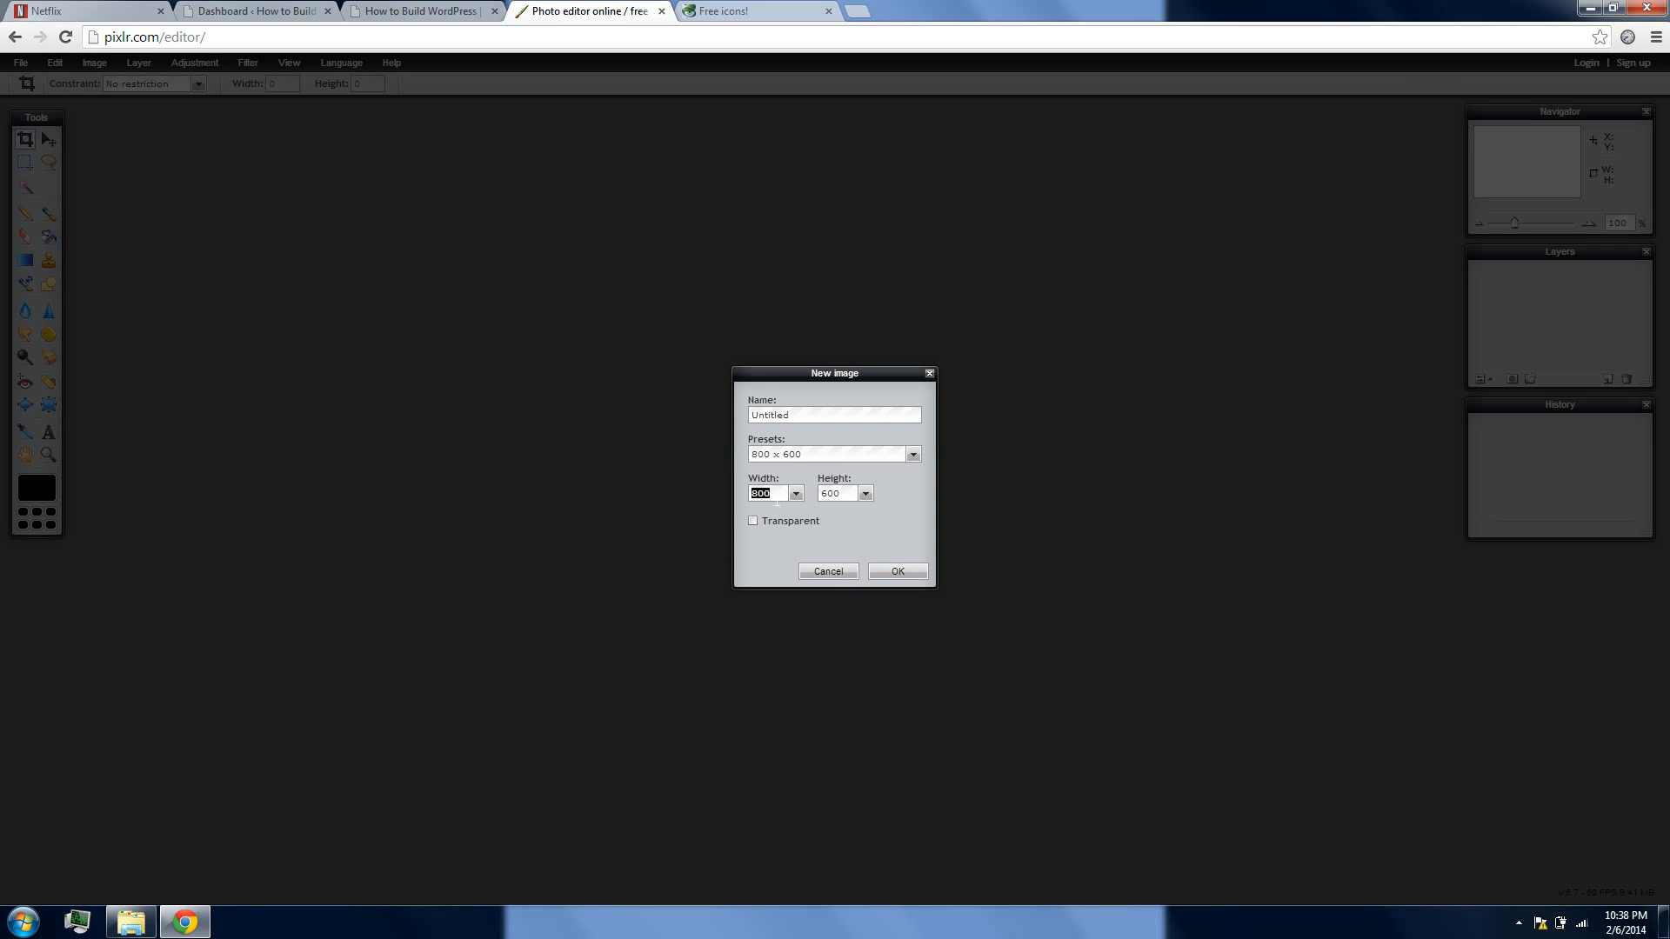
pyautogui.write('300')
pyautogui.doubleClick(839, 497)
pyautogui.write('1')
pyautogui.click(753, 521)
pyautogui.doubleClick(804, 417)
pyautogui.write('Logocom405')
pyautogui.click(898, 572)
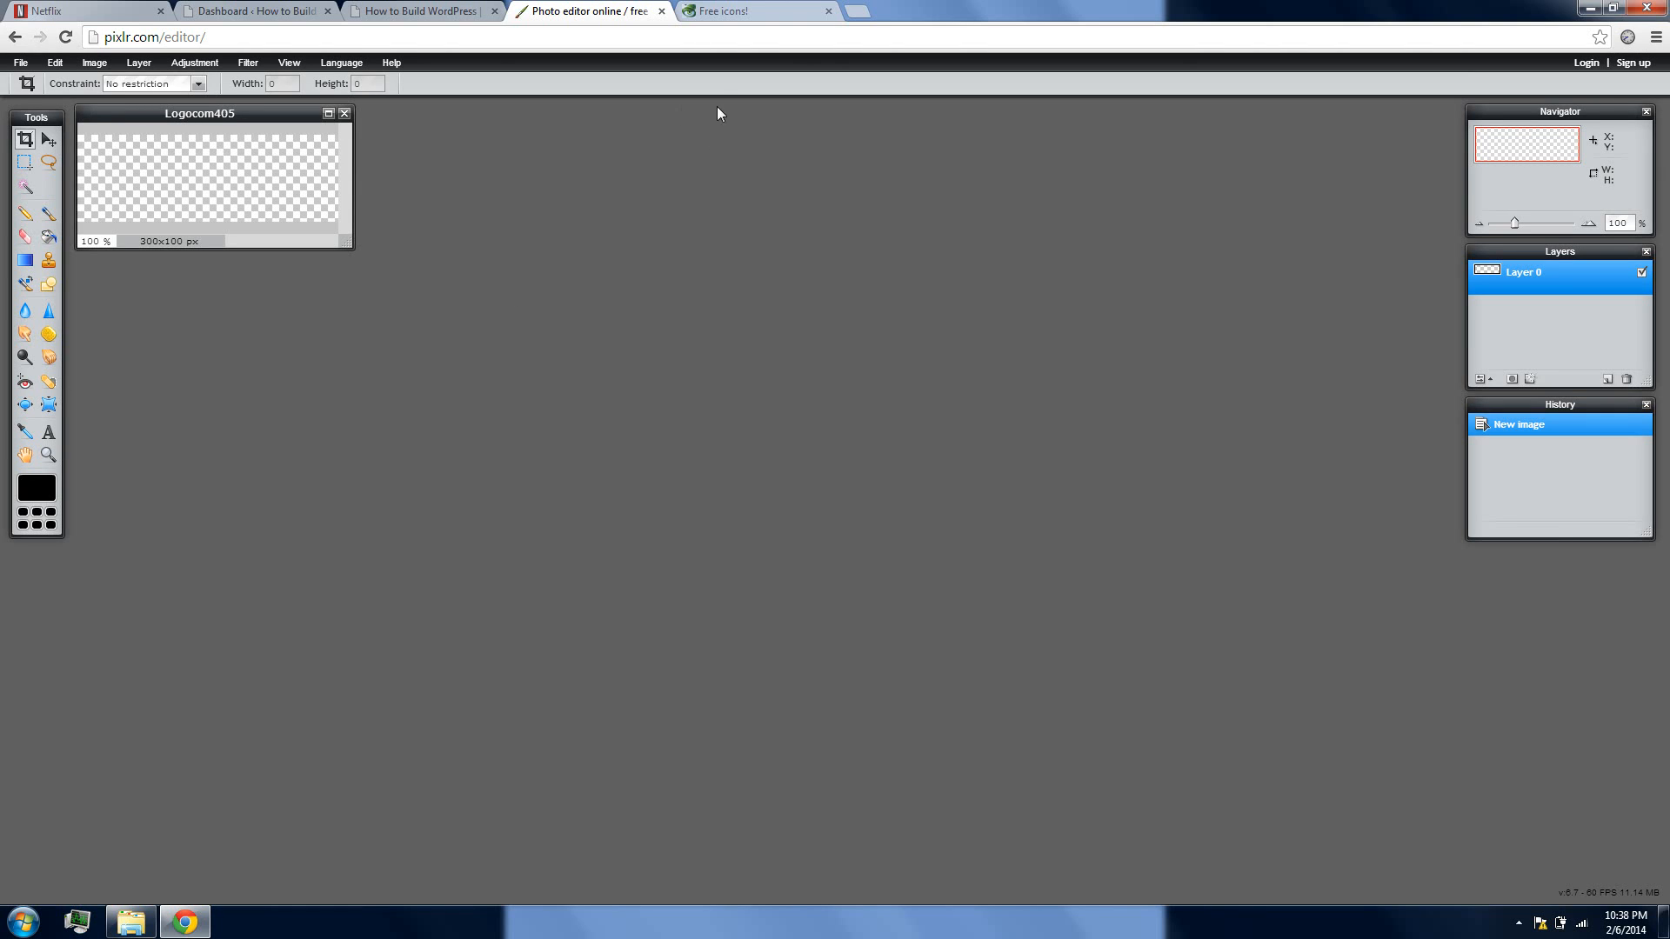
# Switch to Iconfinder and download the blue-and-green globe icon from MazeNL77's NX11 set as a PNG
pyautogui.click(734, 11)
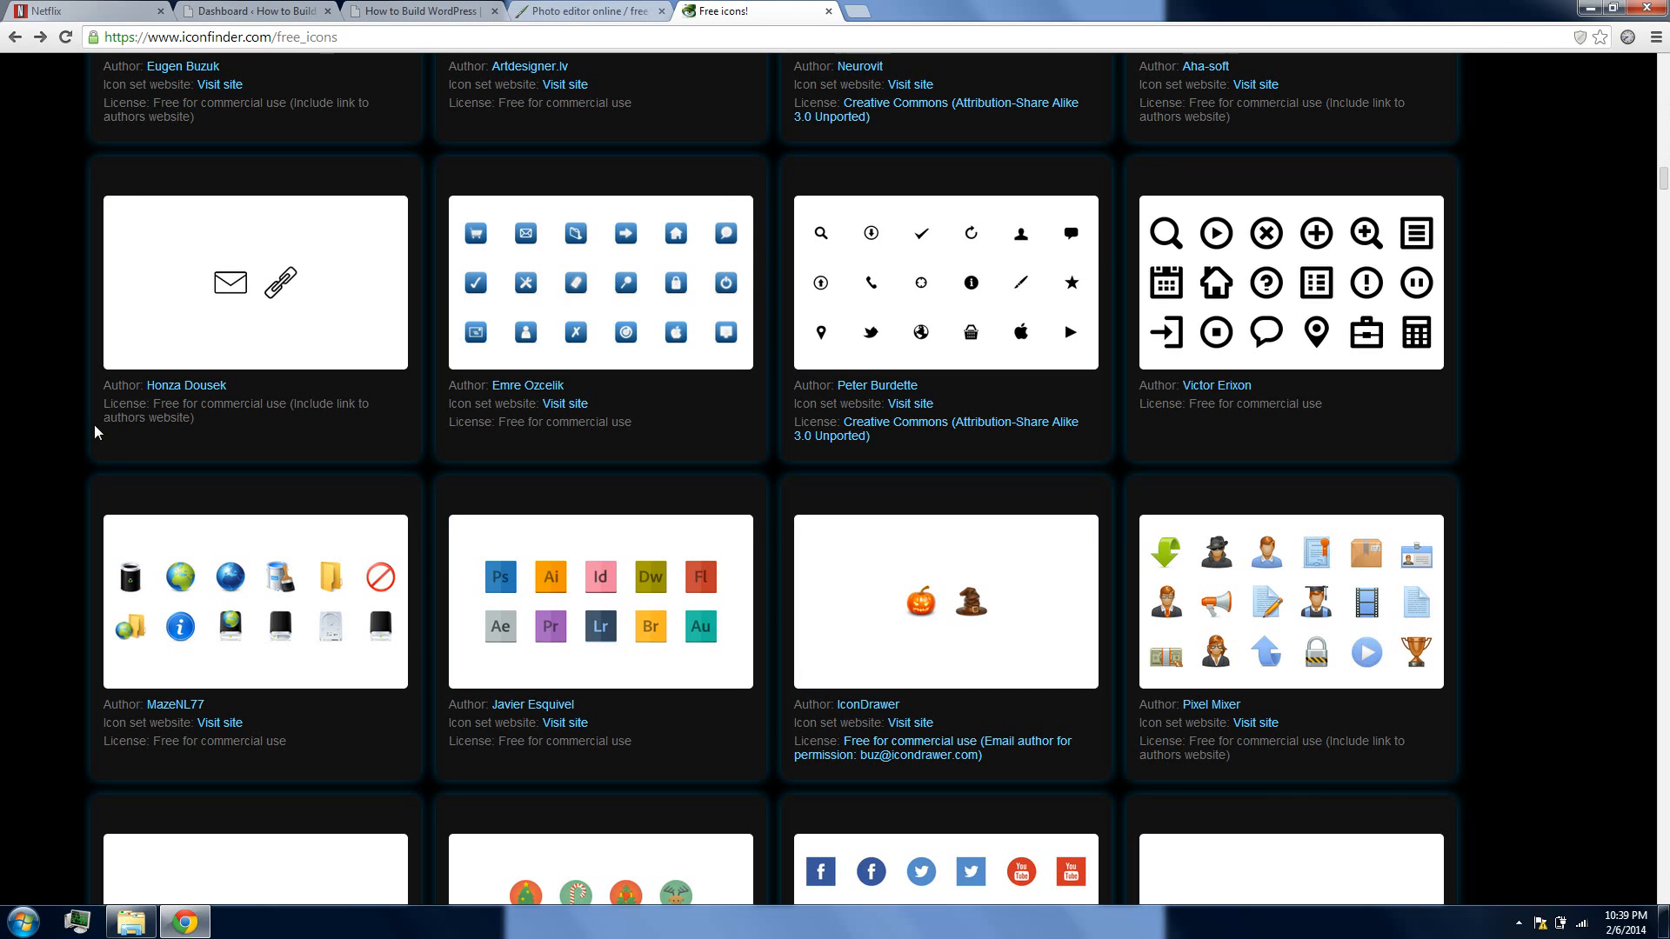
pyautogui.scroll(-2, 95, 432)
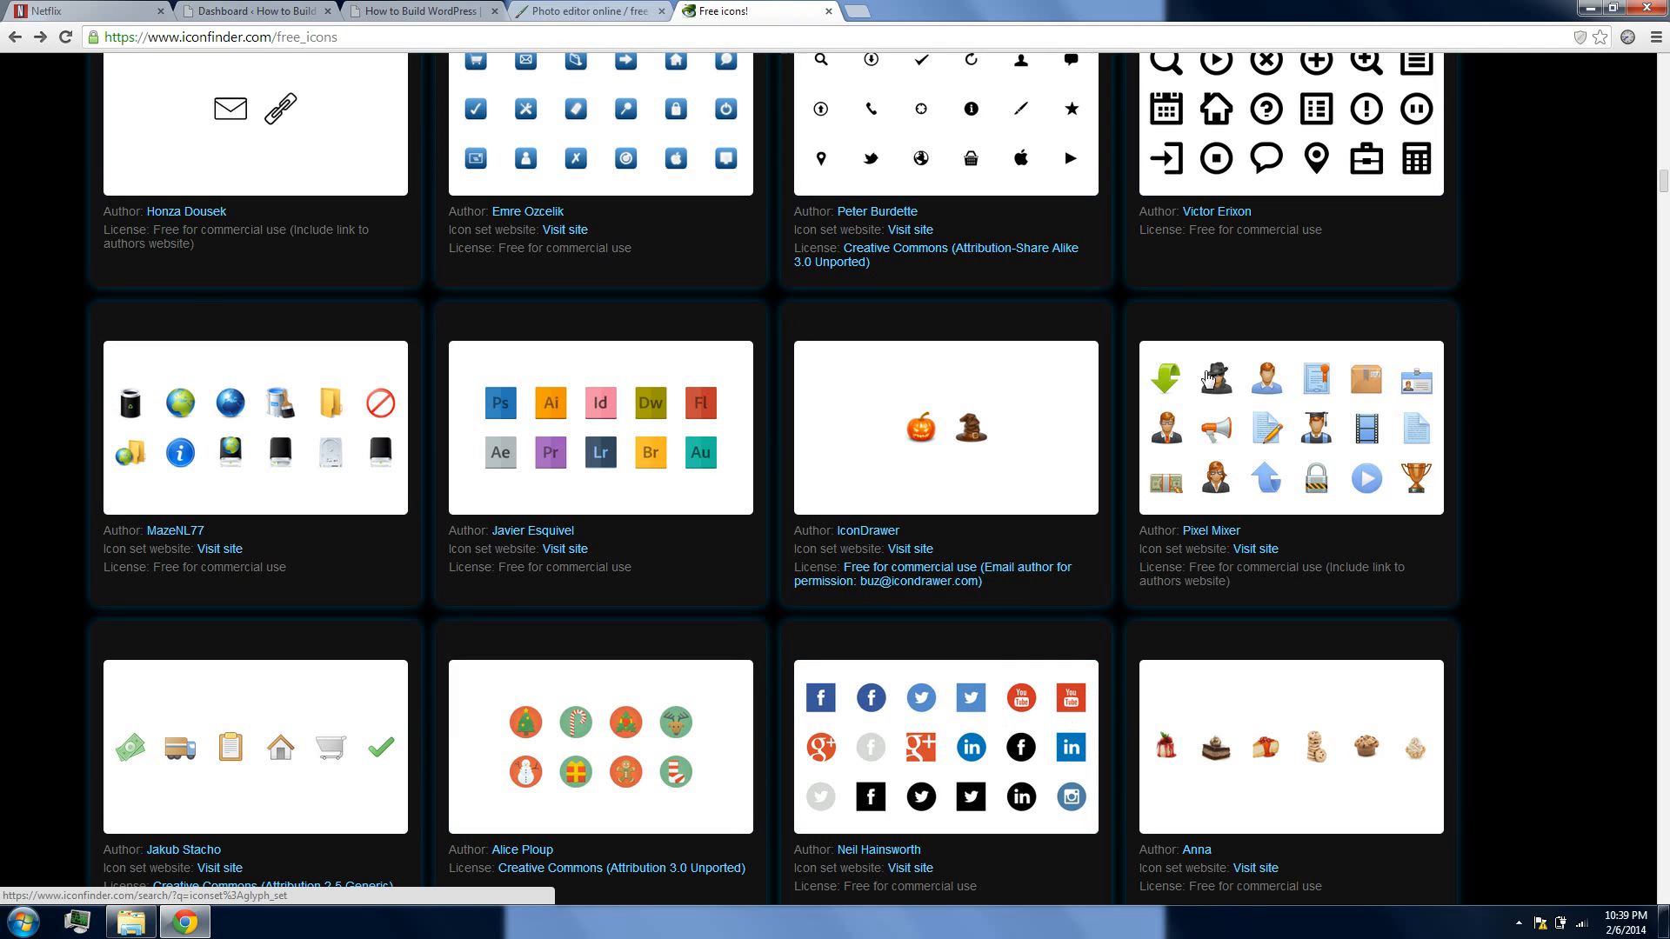
pyautogui.scroll(1, 13, 435)
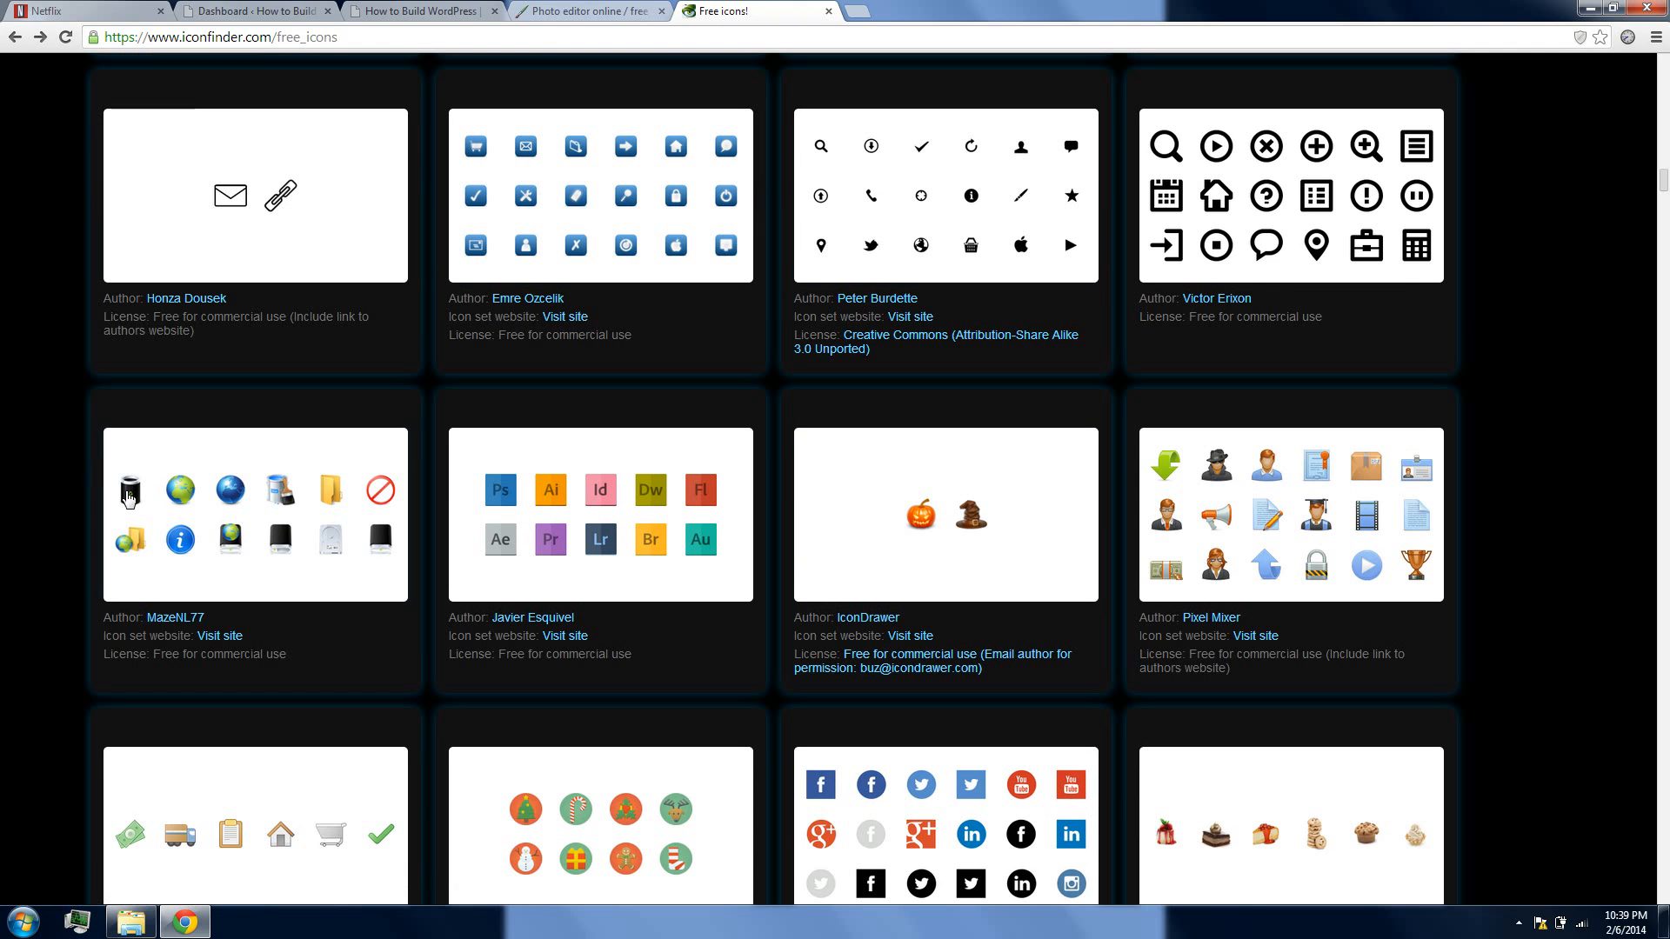
pyautogui.click(305, 487)
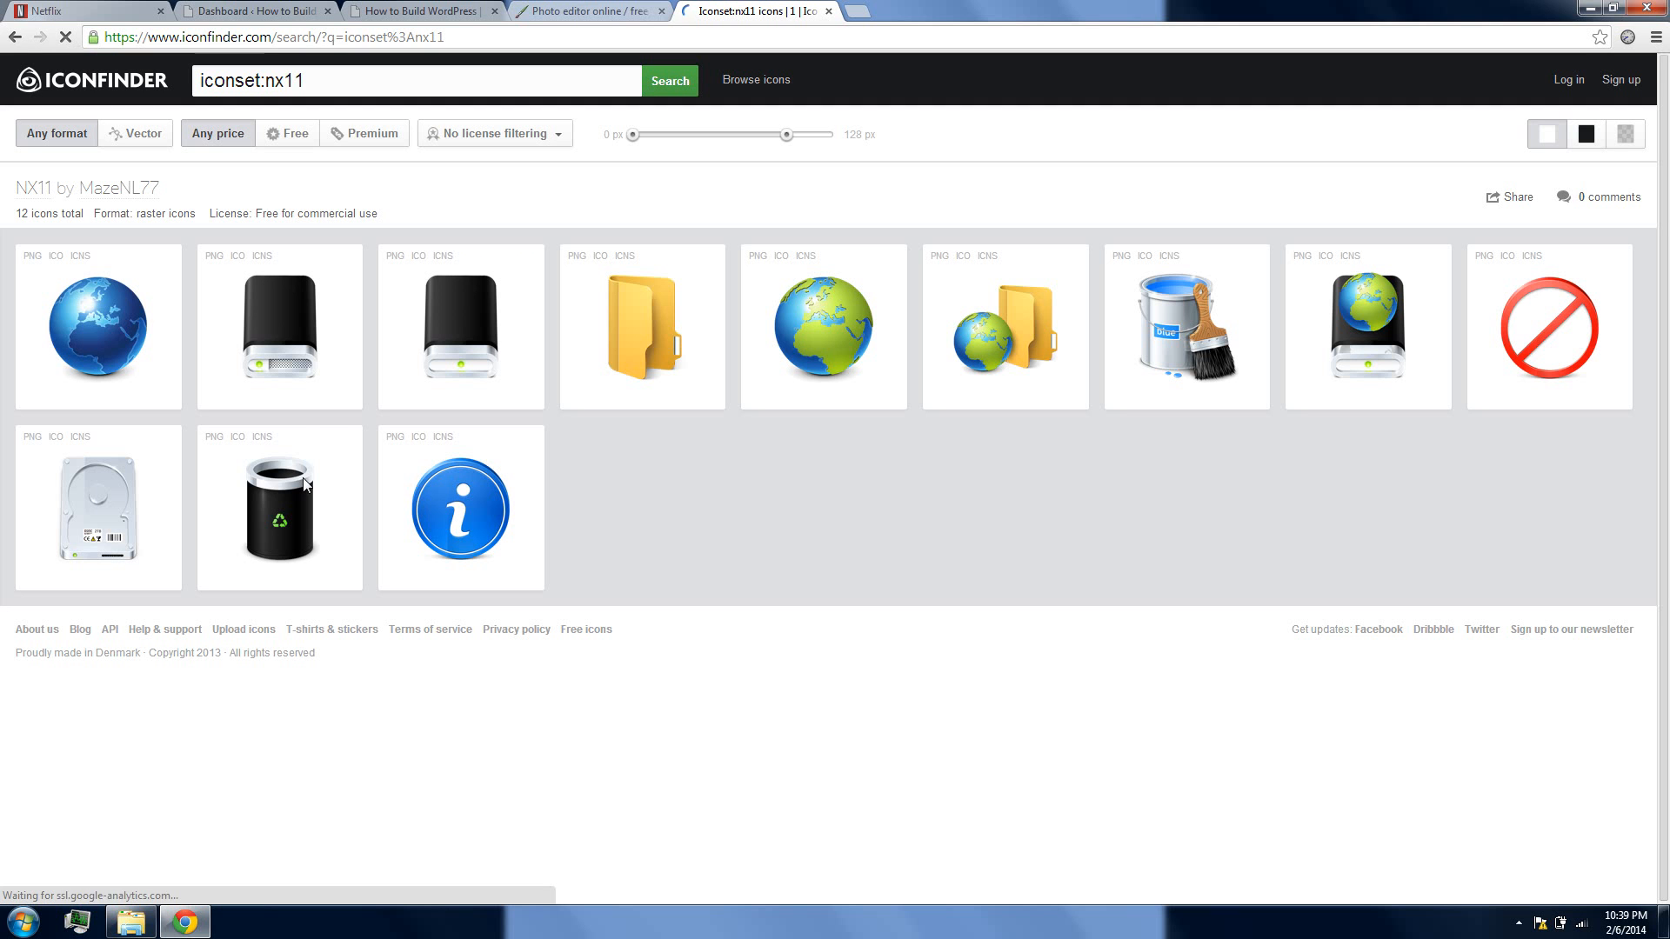
pyautogui.click(837, 405)
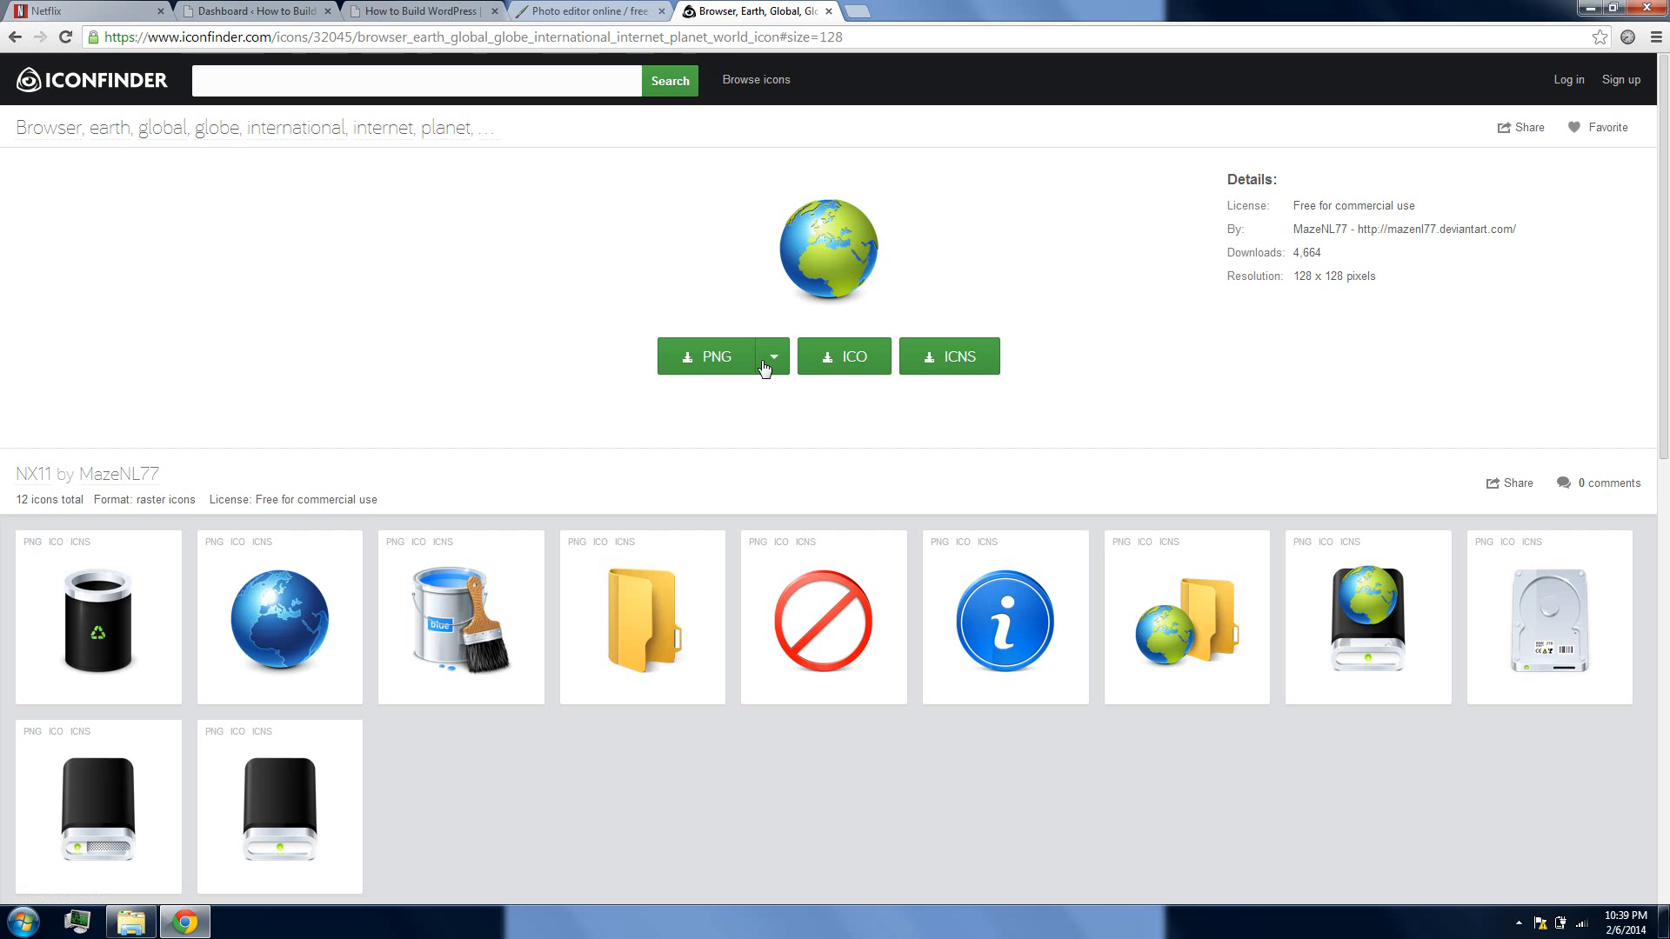
pyautogui.click(764, 365)
pyautogui.click(770, 391)
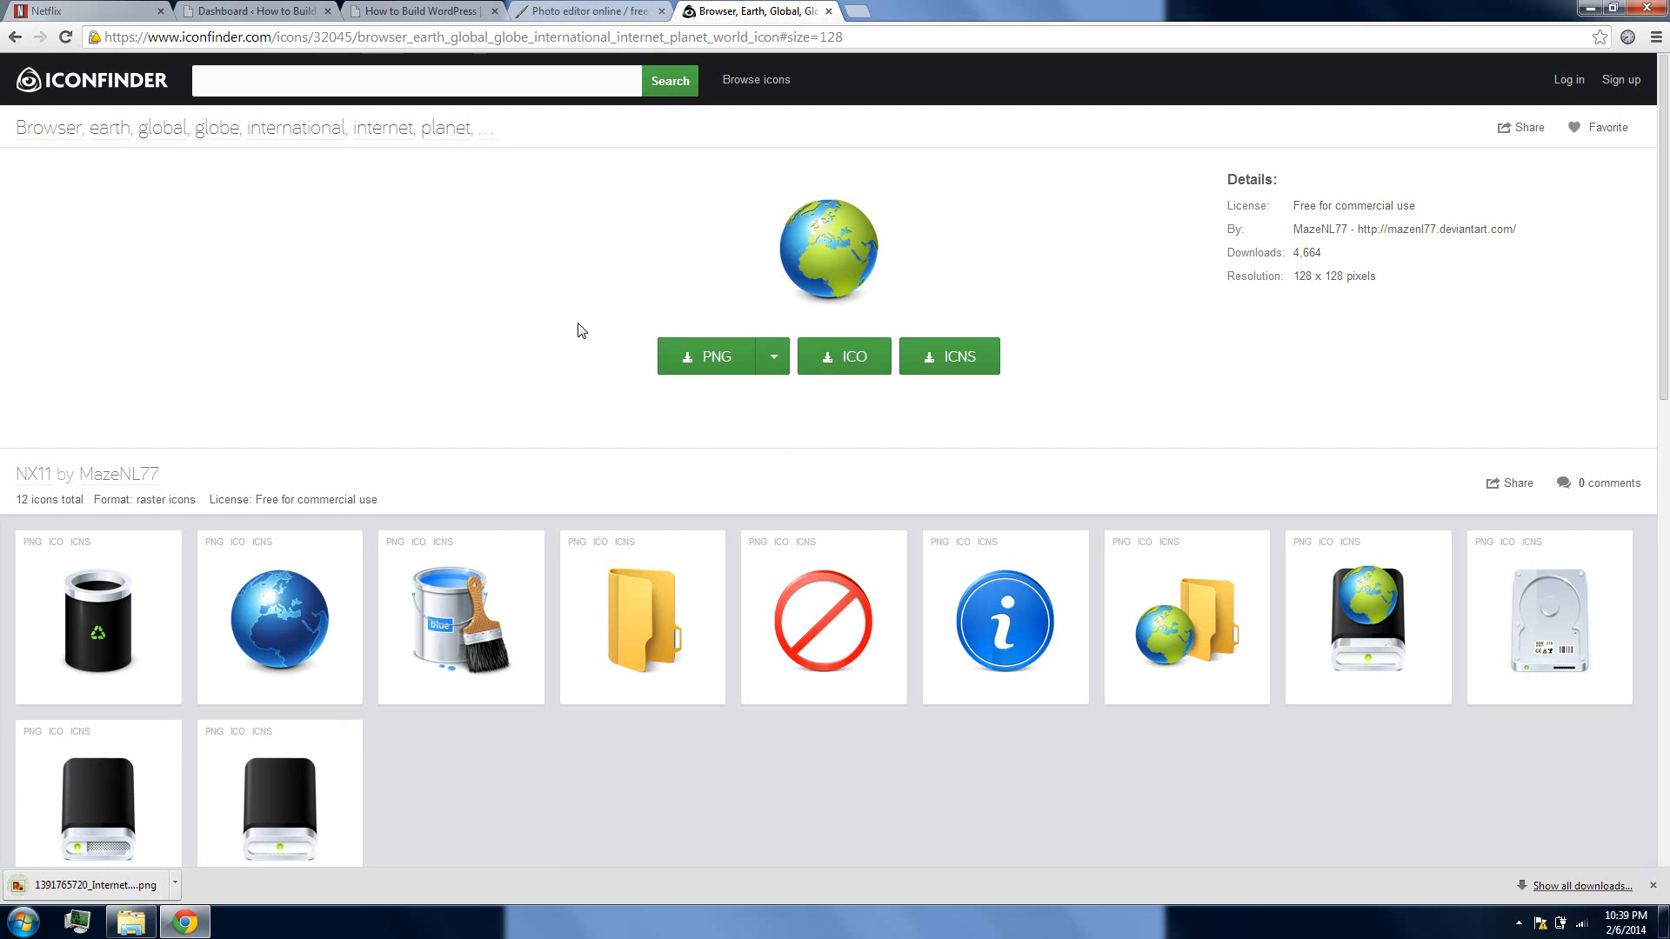
# Return to Pixlr Editor, open the downloaded globe image, and move its window clear of the Logocom405 canvas
pyautogui.hotkey('ctrl', 'shift', 'Tab')
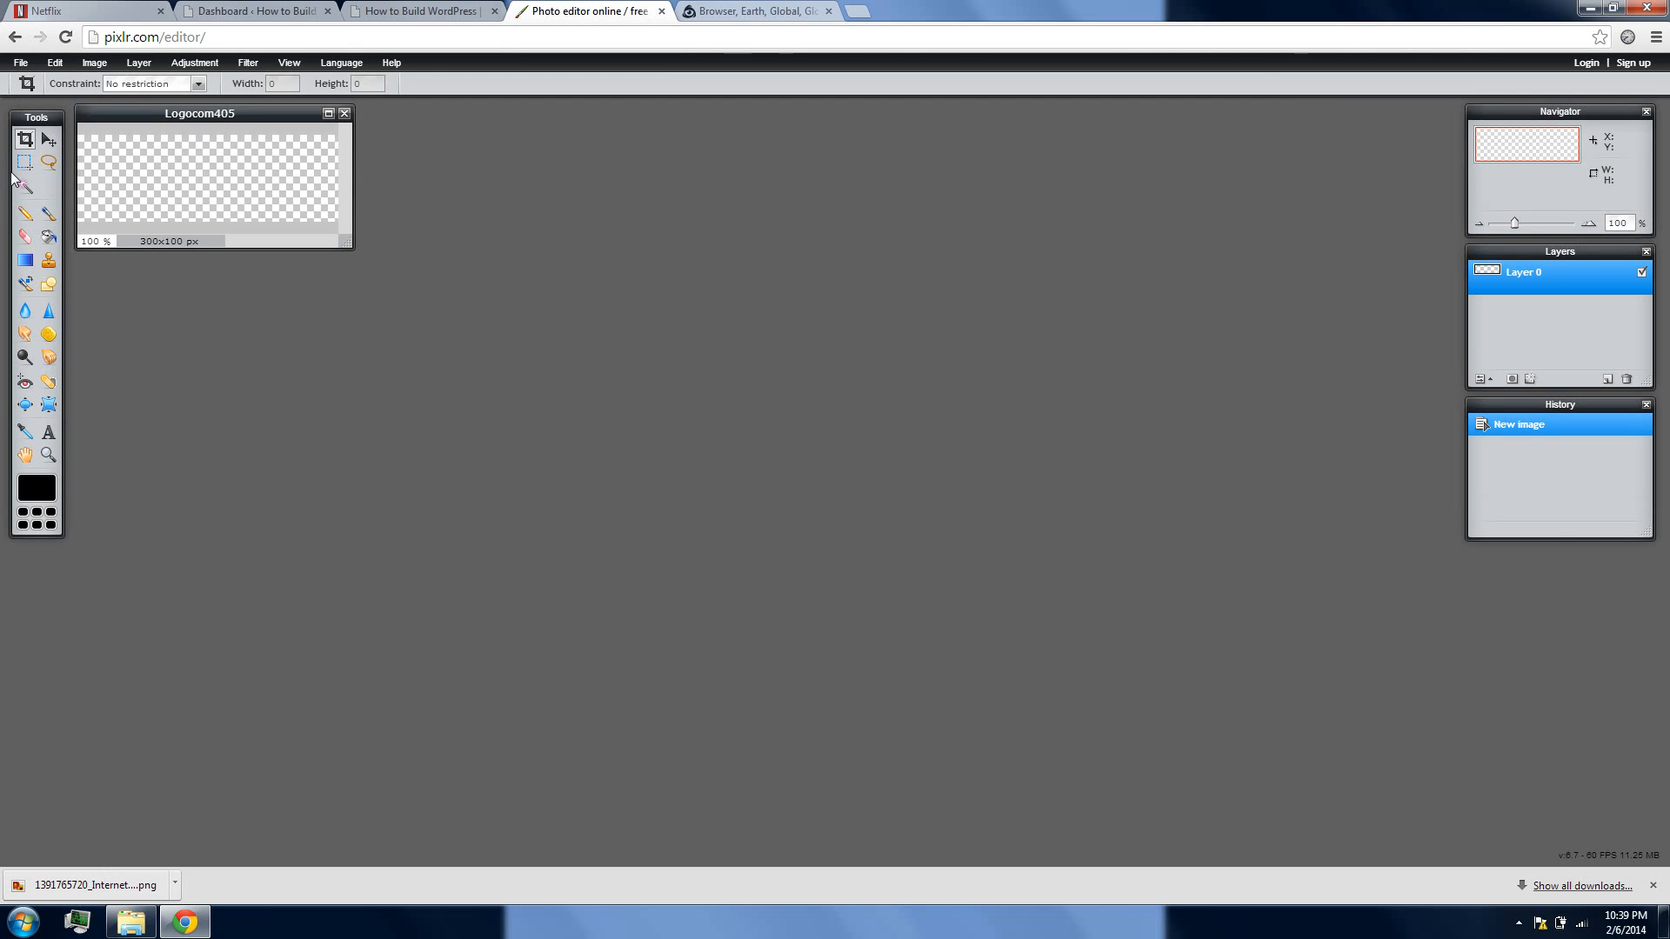
pyautogui.click(23, 64)
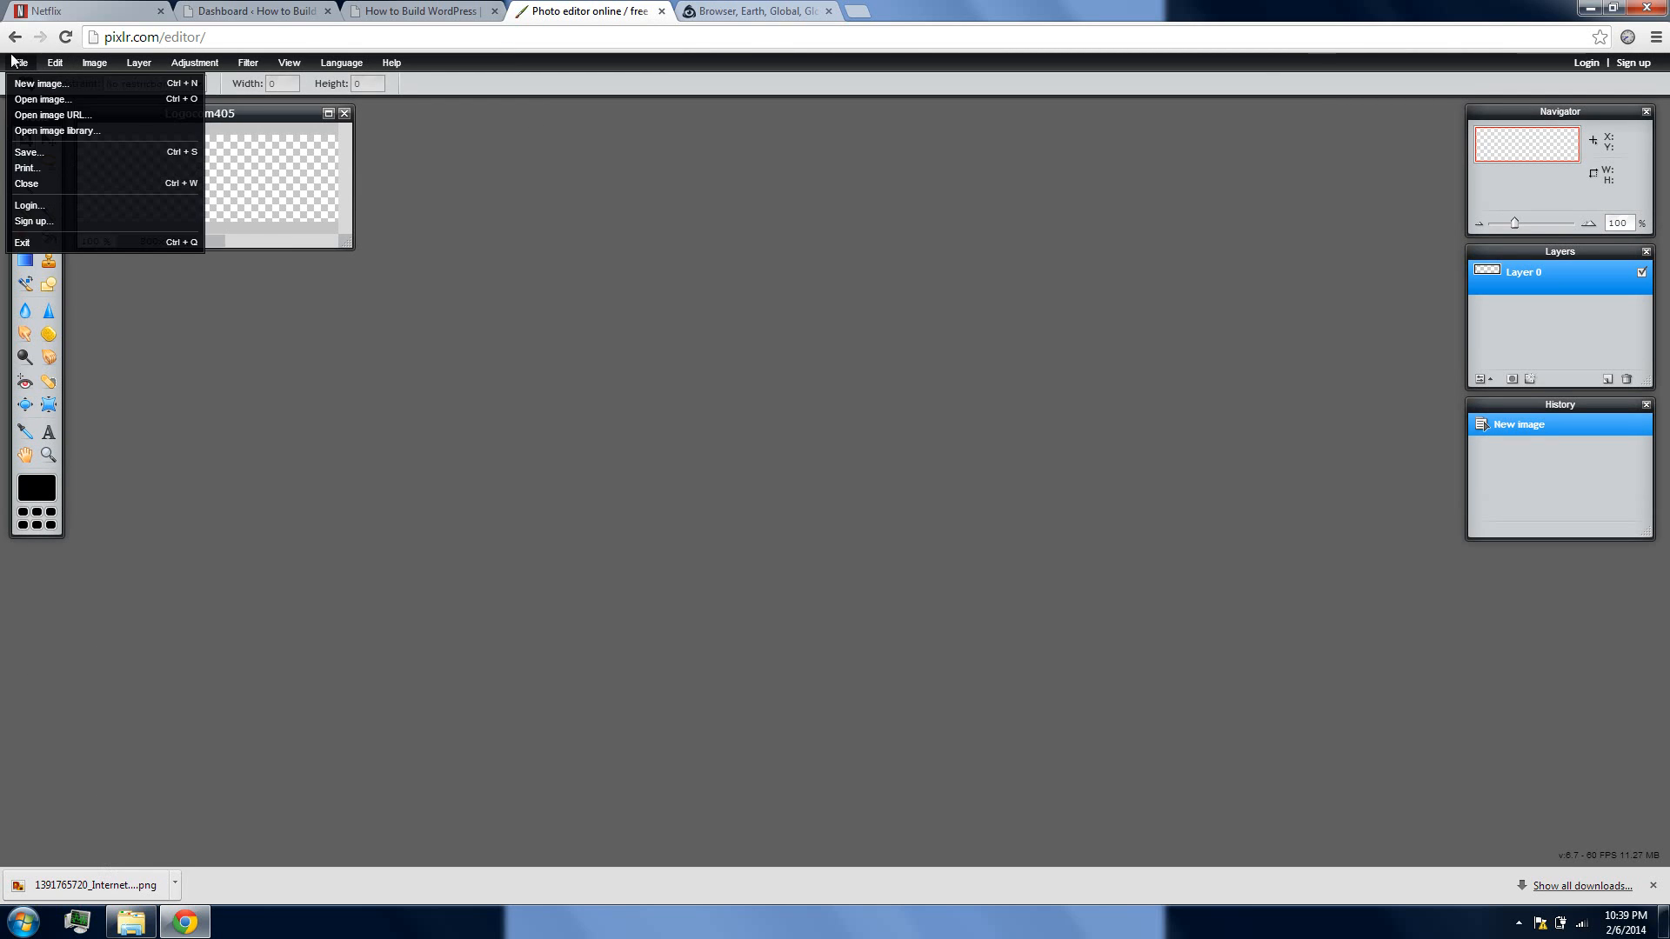
pyautogui.click(26, 101)
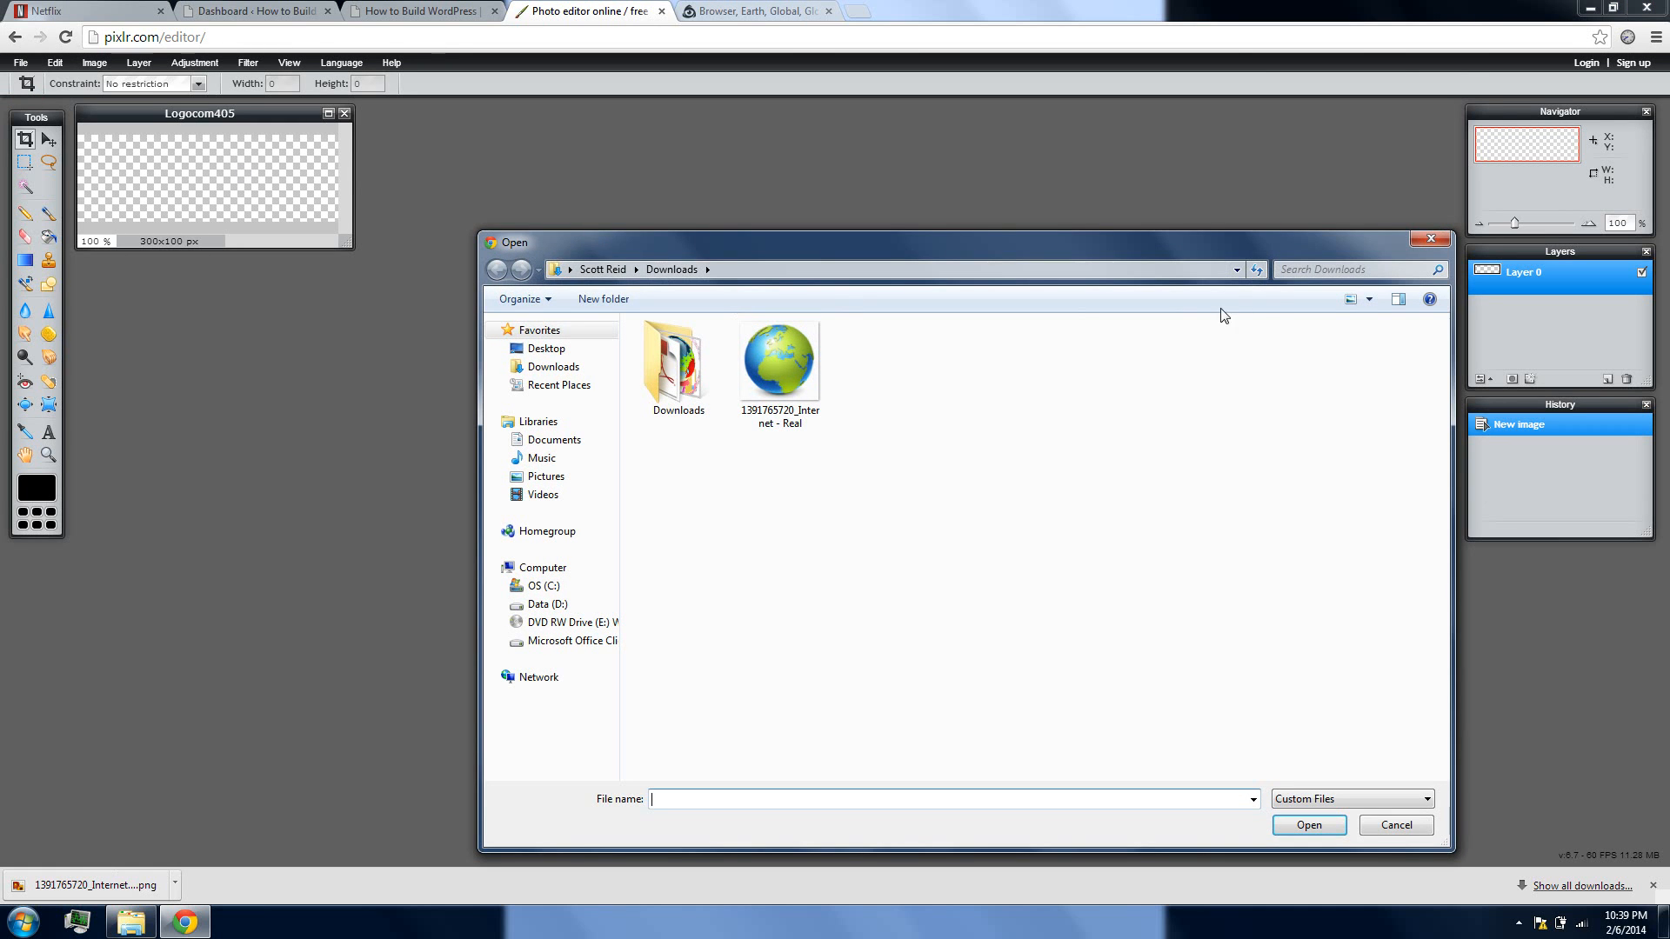
pyautogui.doubleClick(784, 361)
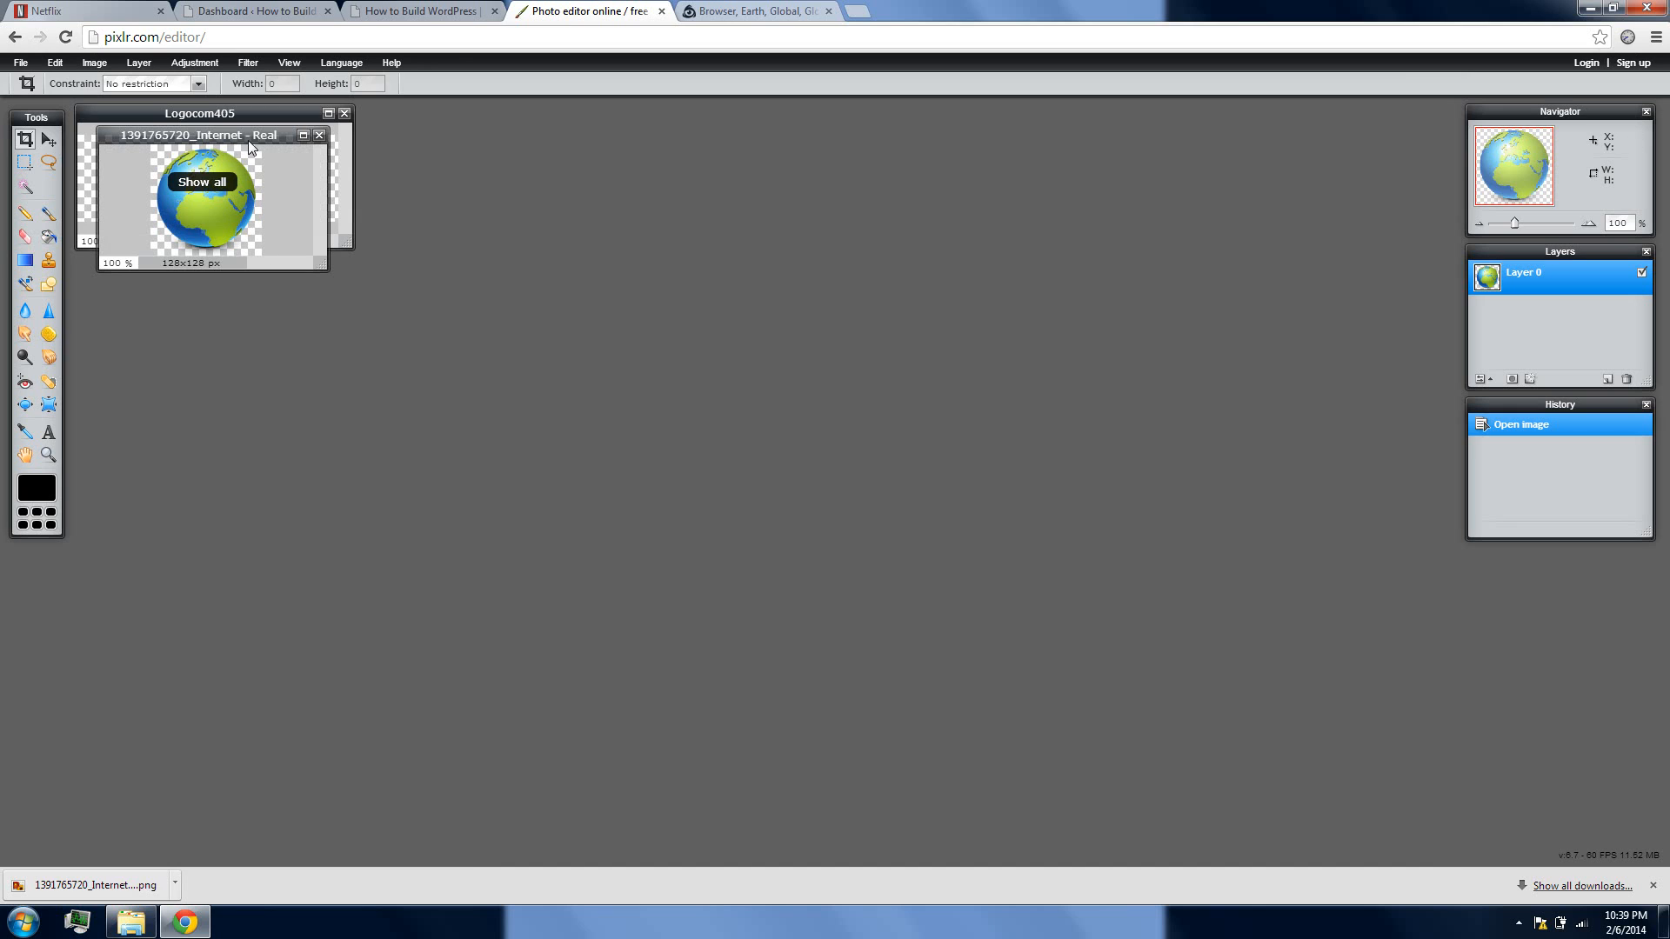
pyautogui.moveTo(236, 134); pyautogui.dragTo(761, 180)
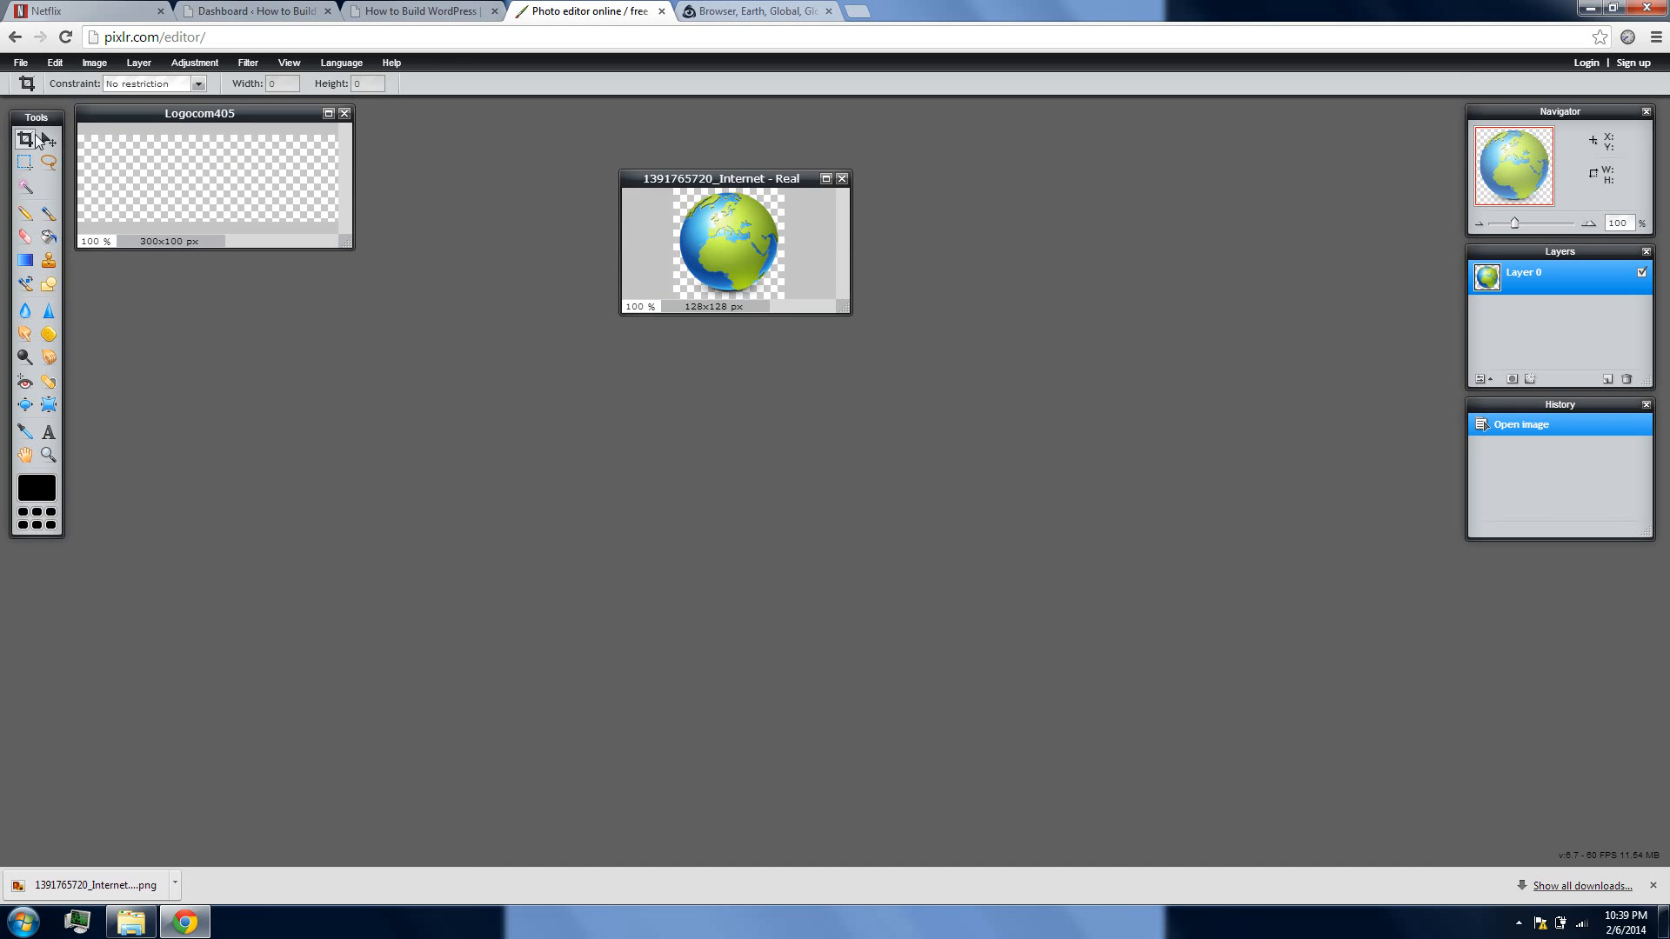
# Select the whole globe image and copy it
pyautogui.click(51, 64)
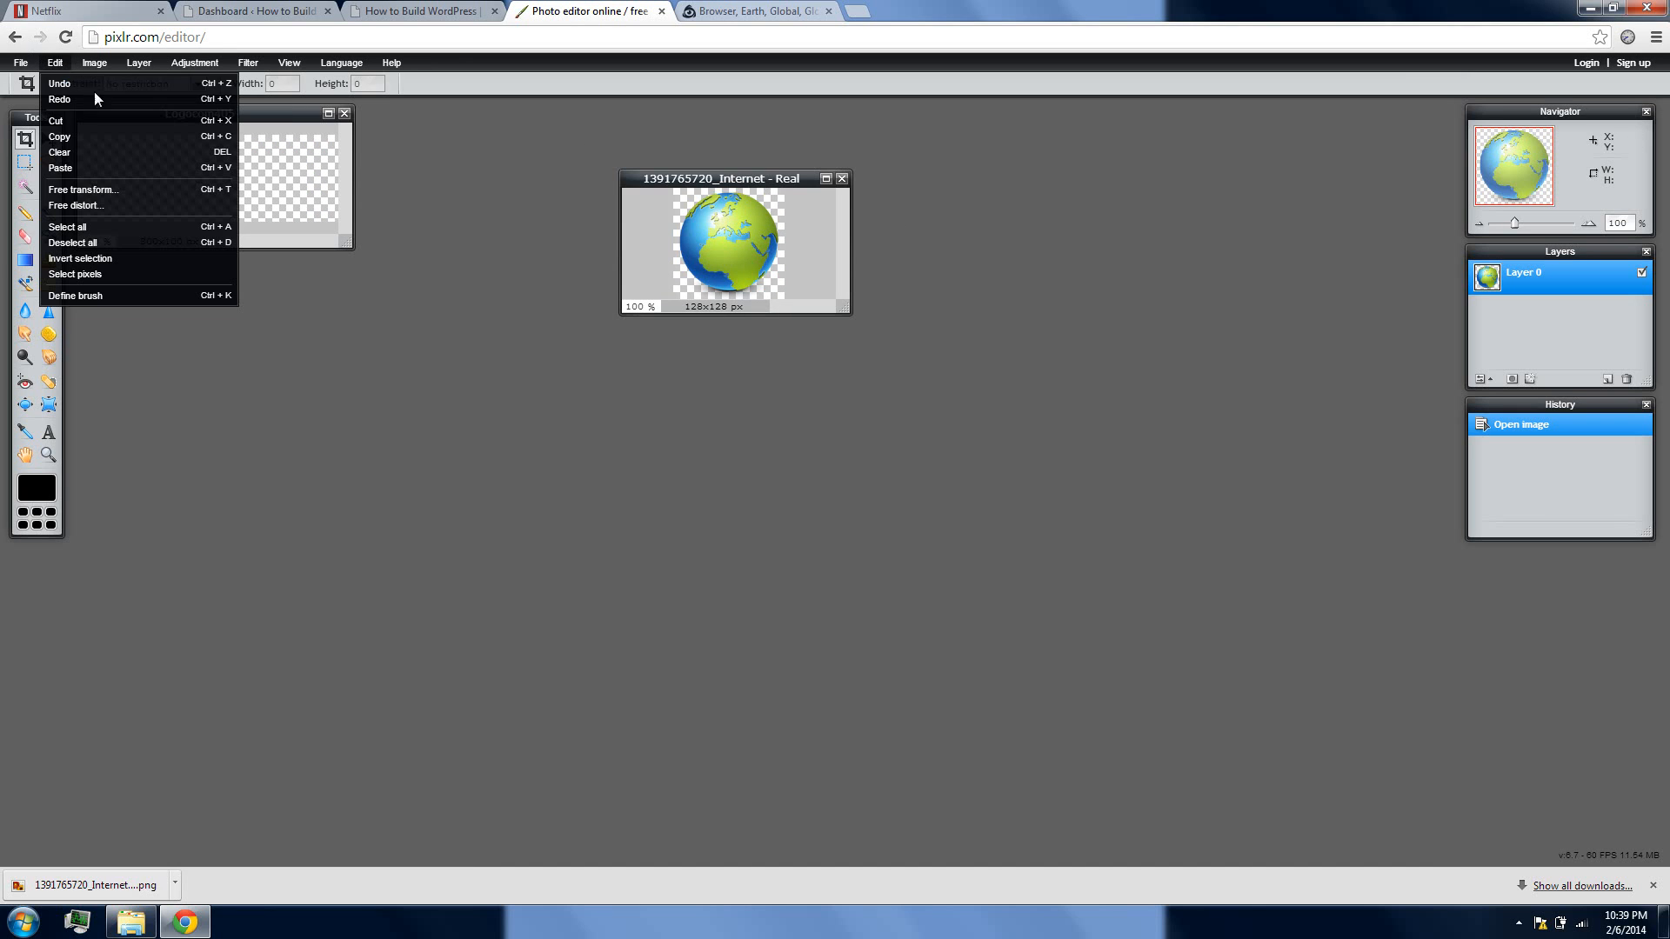
pyautogui.click(101, 226)
pyautogui.click(60, 63)
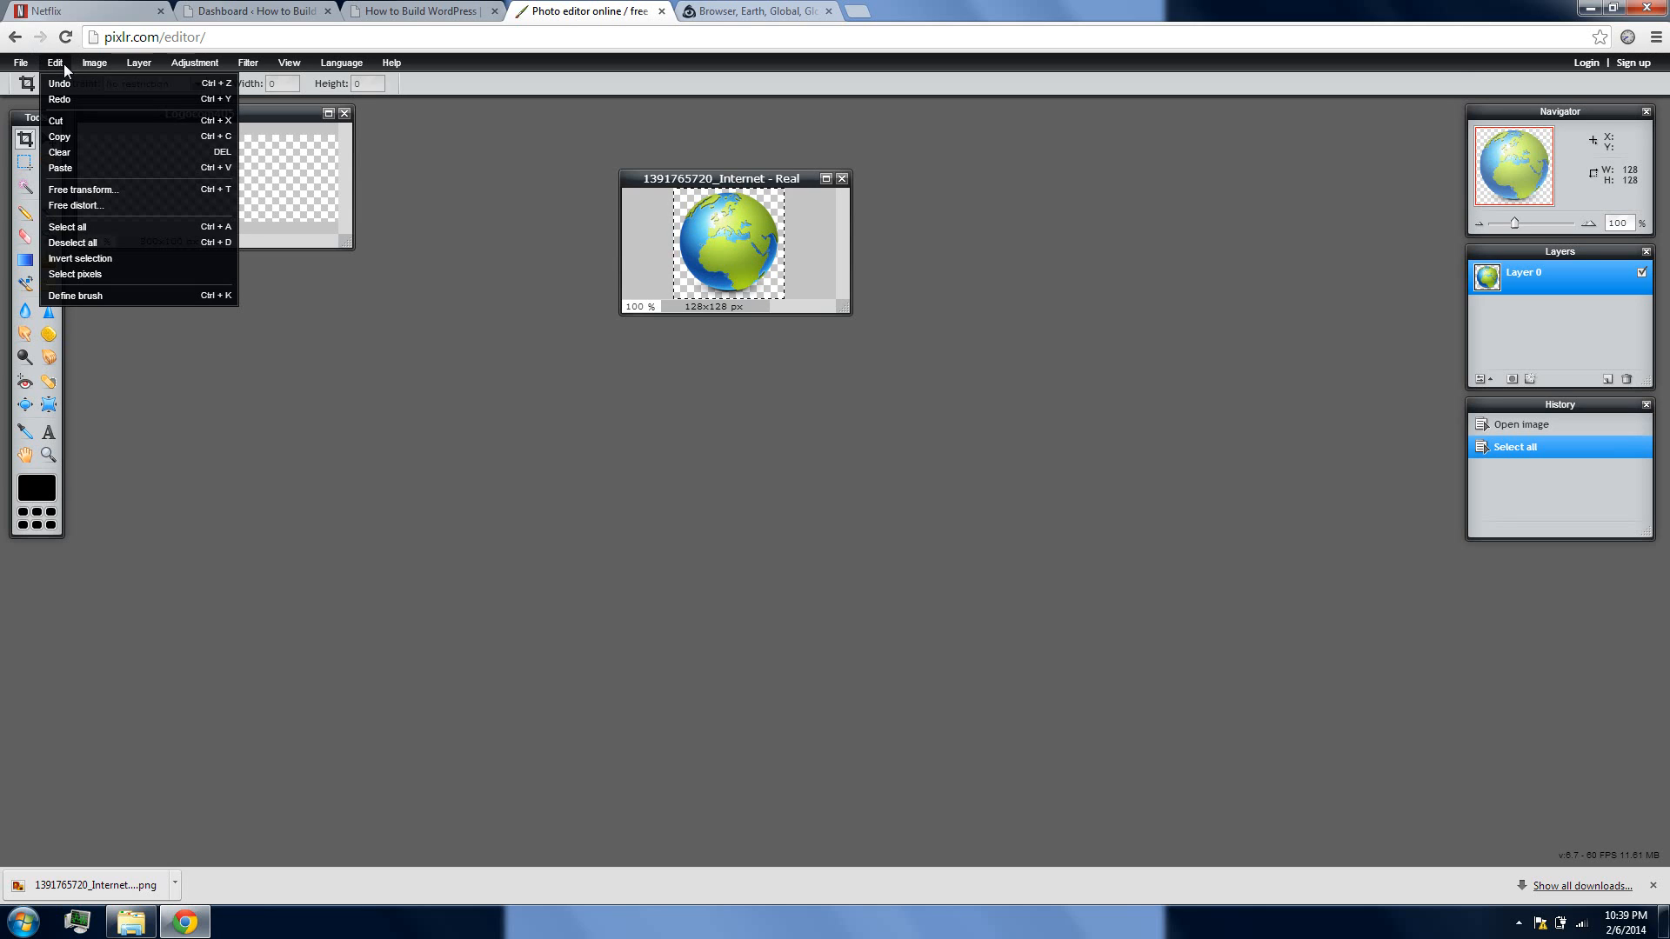
pyautogui.click(75, 136)
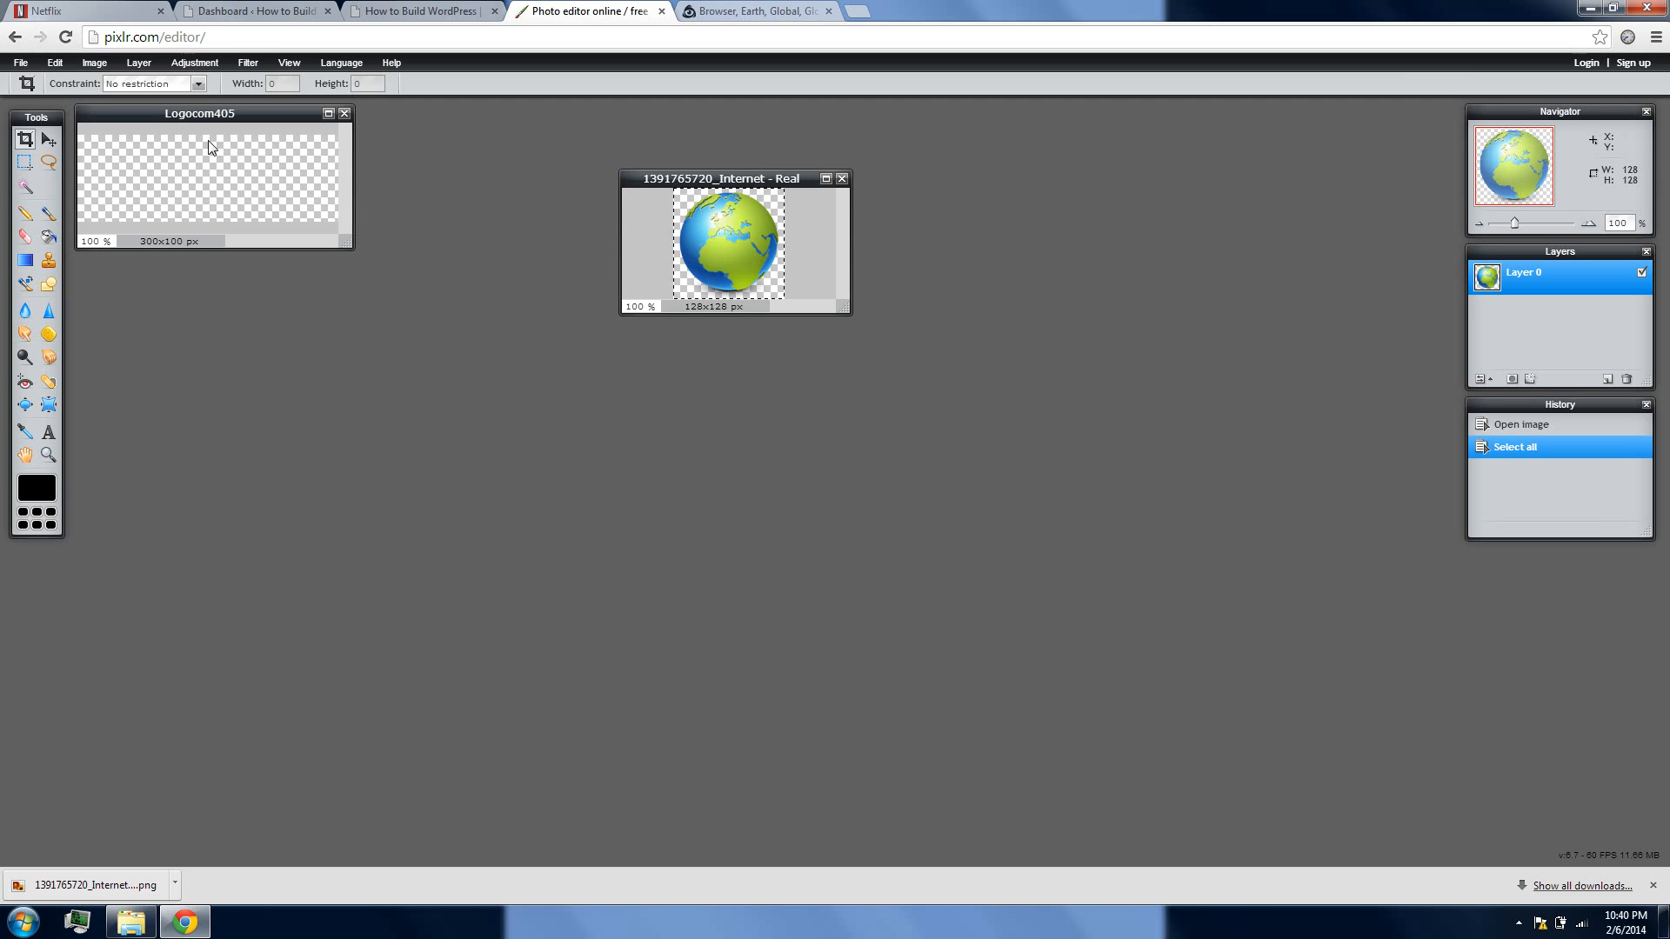
# Move the Logocom405 window below the globe image, paste the globe into it, and enlarge the window around the canvas
pyautogui.moveTo(213, 113); pyautogui.dragTo(760, 416)
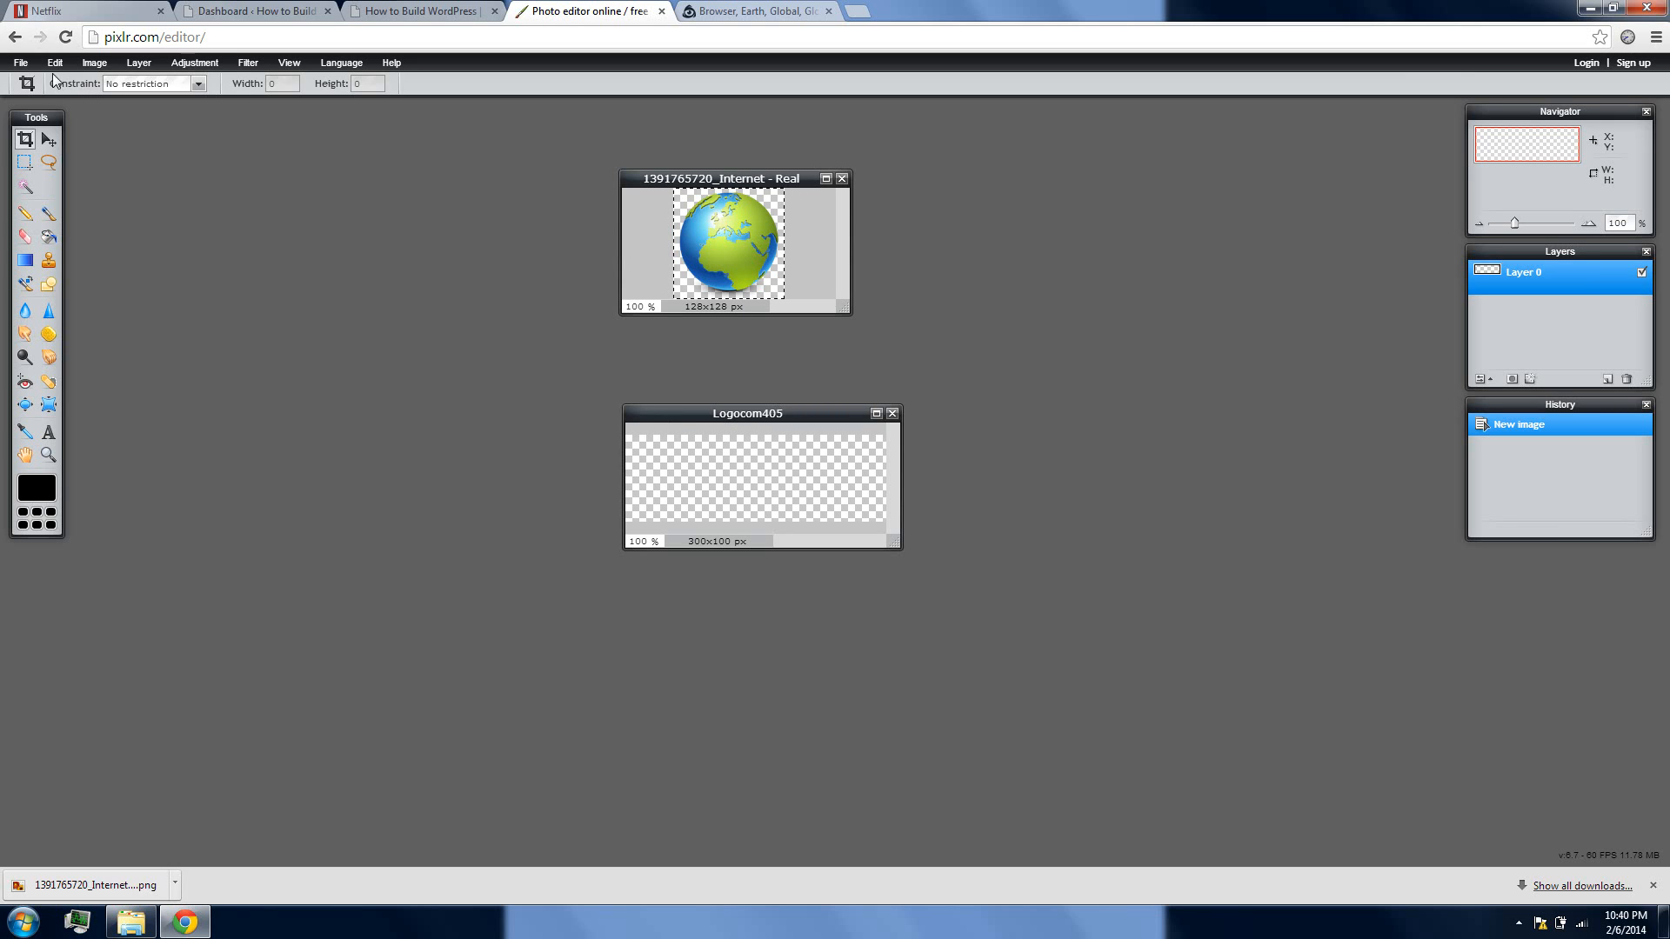
pyautogui.click(21, 64)
pyautogui.moveTo(59, 64)
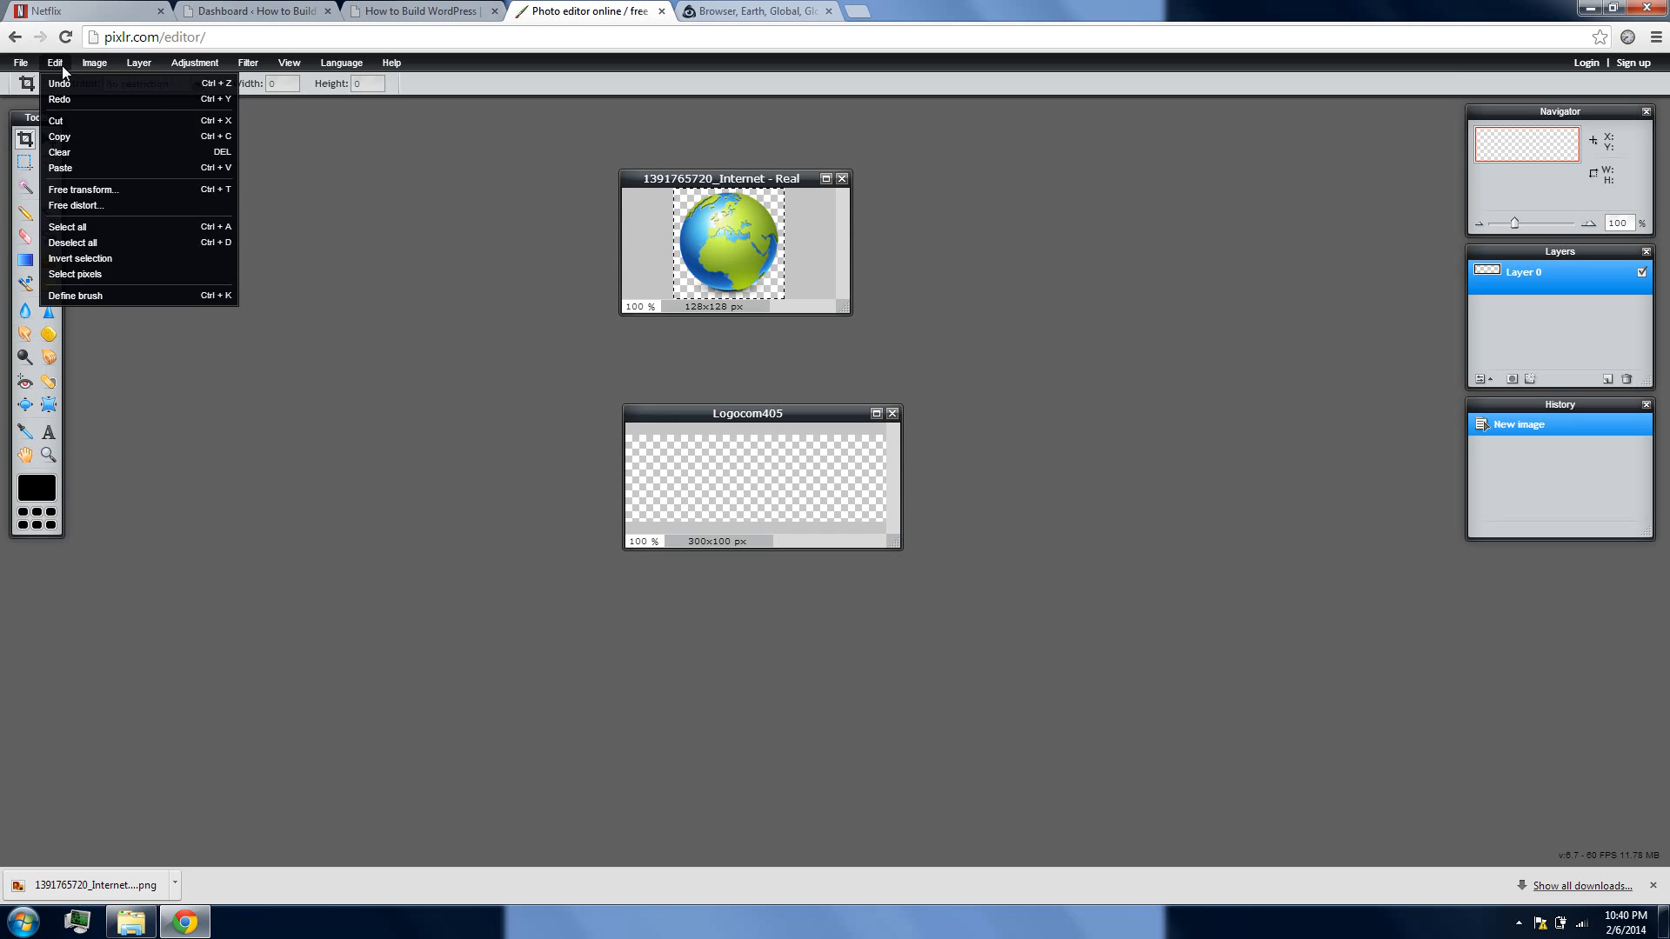
pyautogui.click(84, 167)
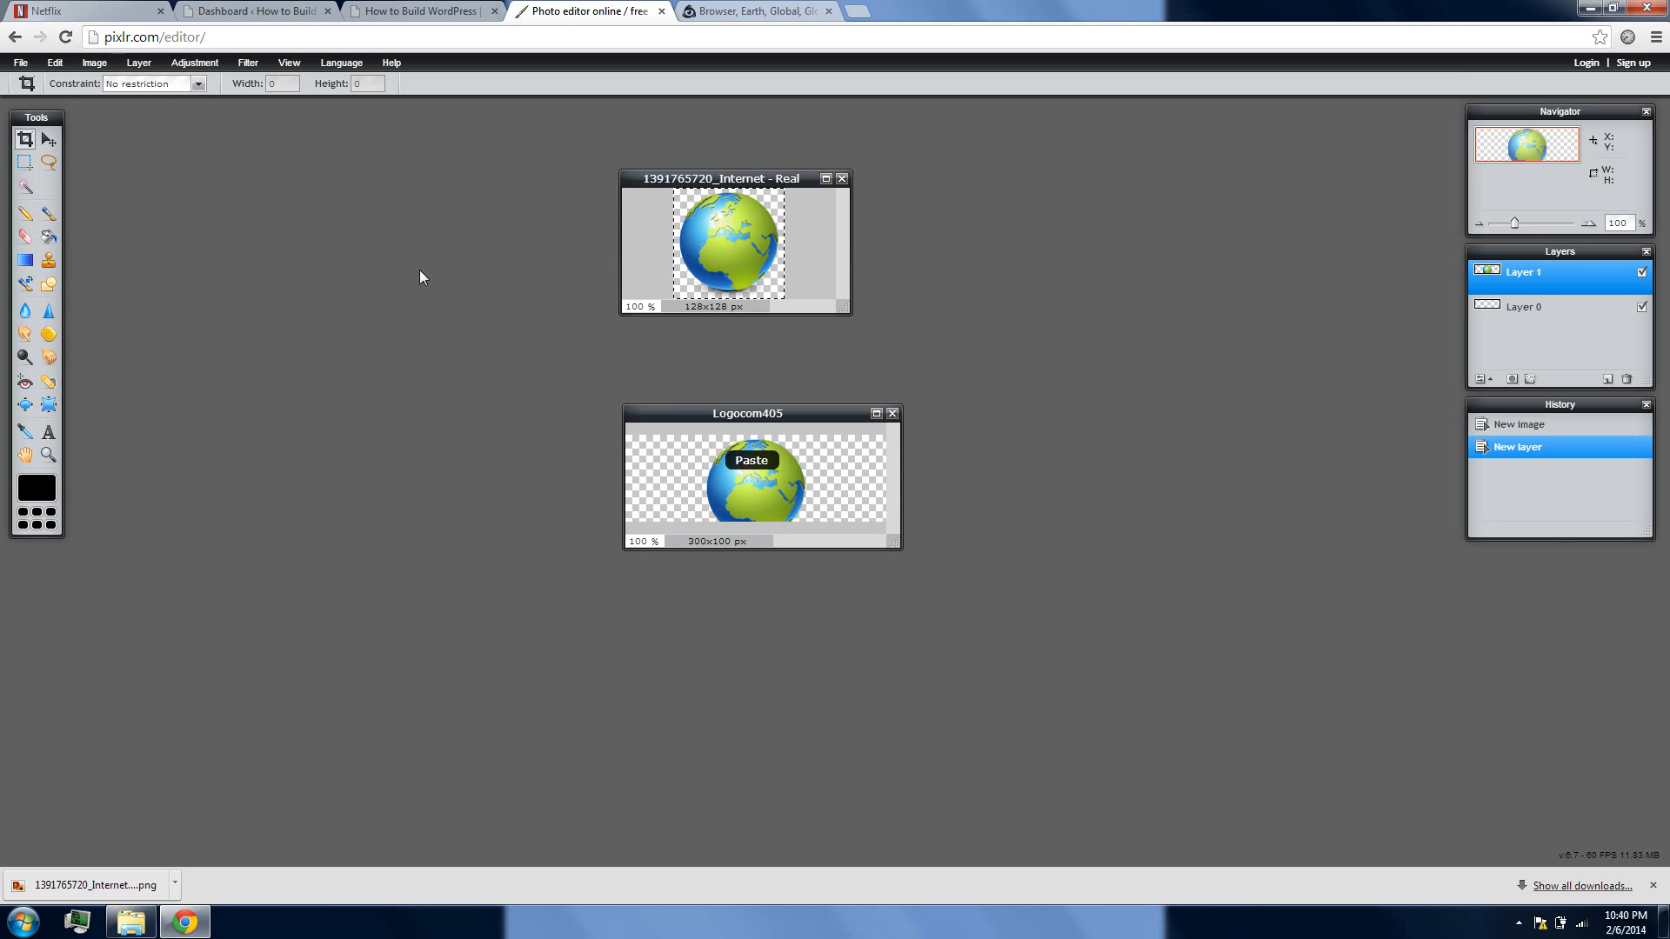
pyautogui.moveTo(892, 542); pyautogui.dragTo(995, 600)
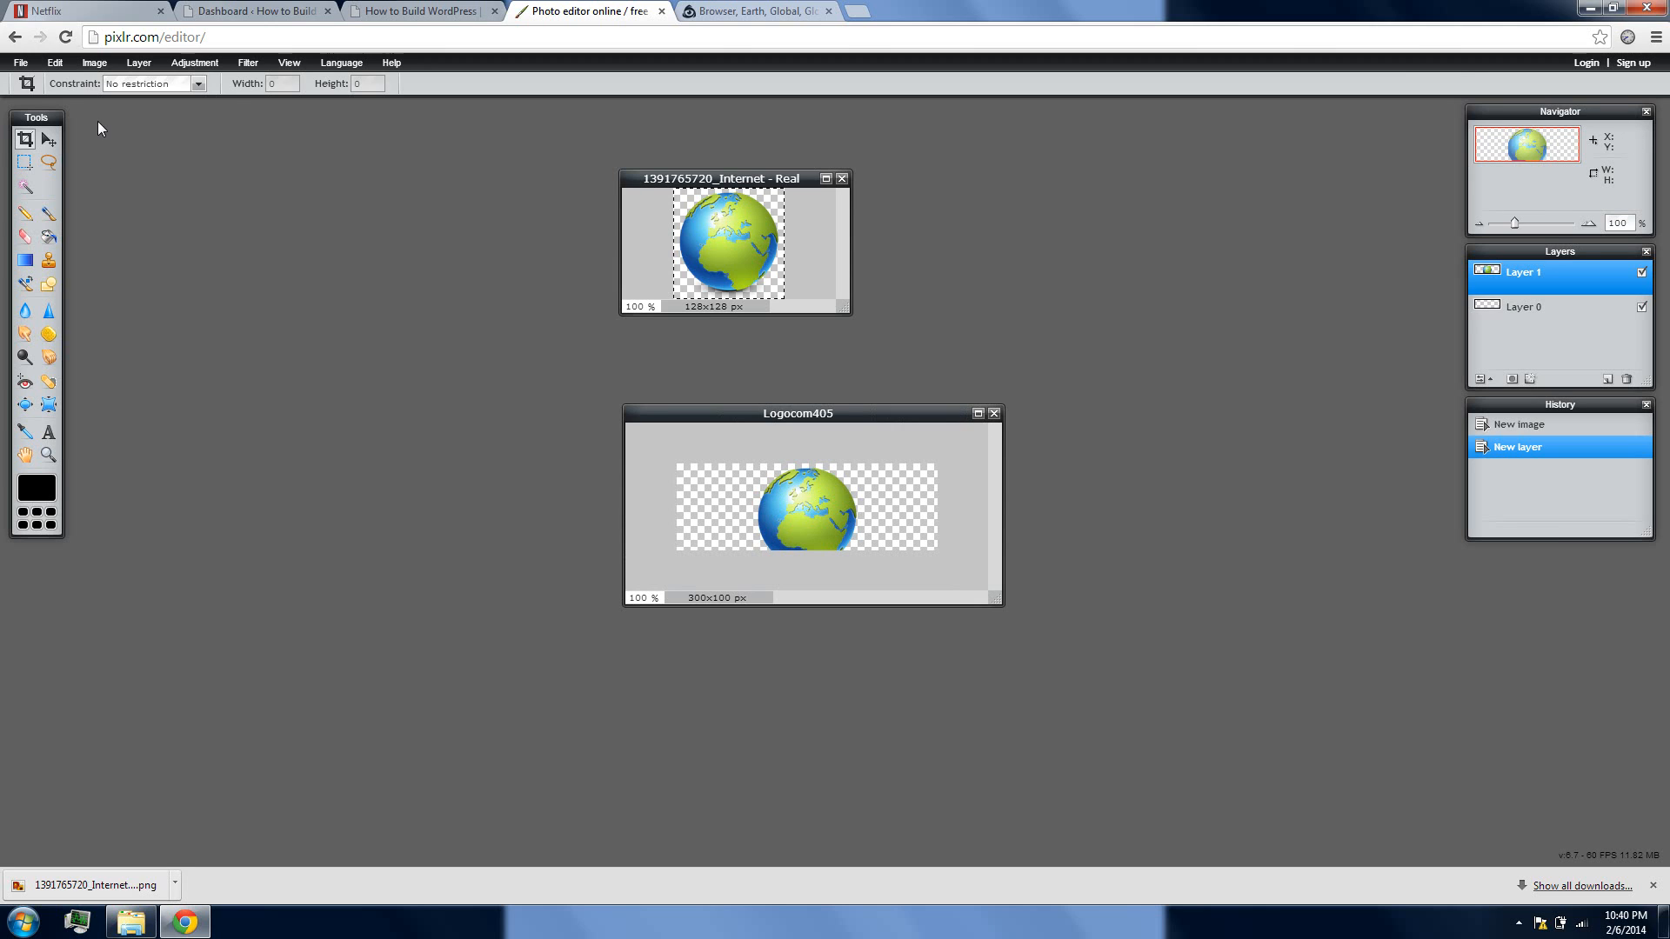
pyautogui.click(71, 65)
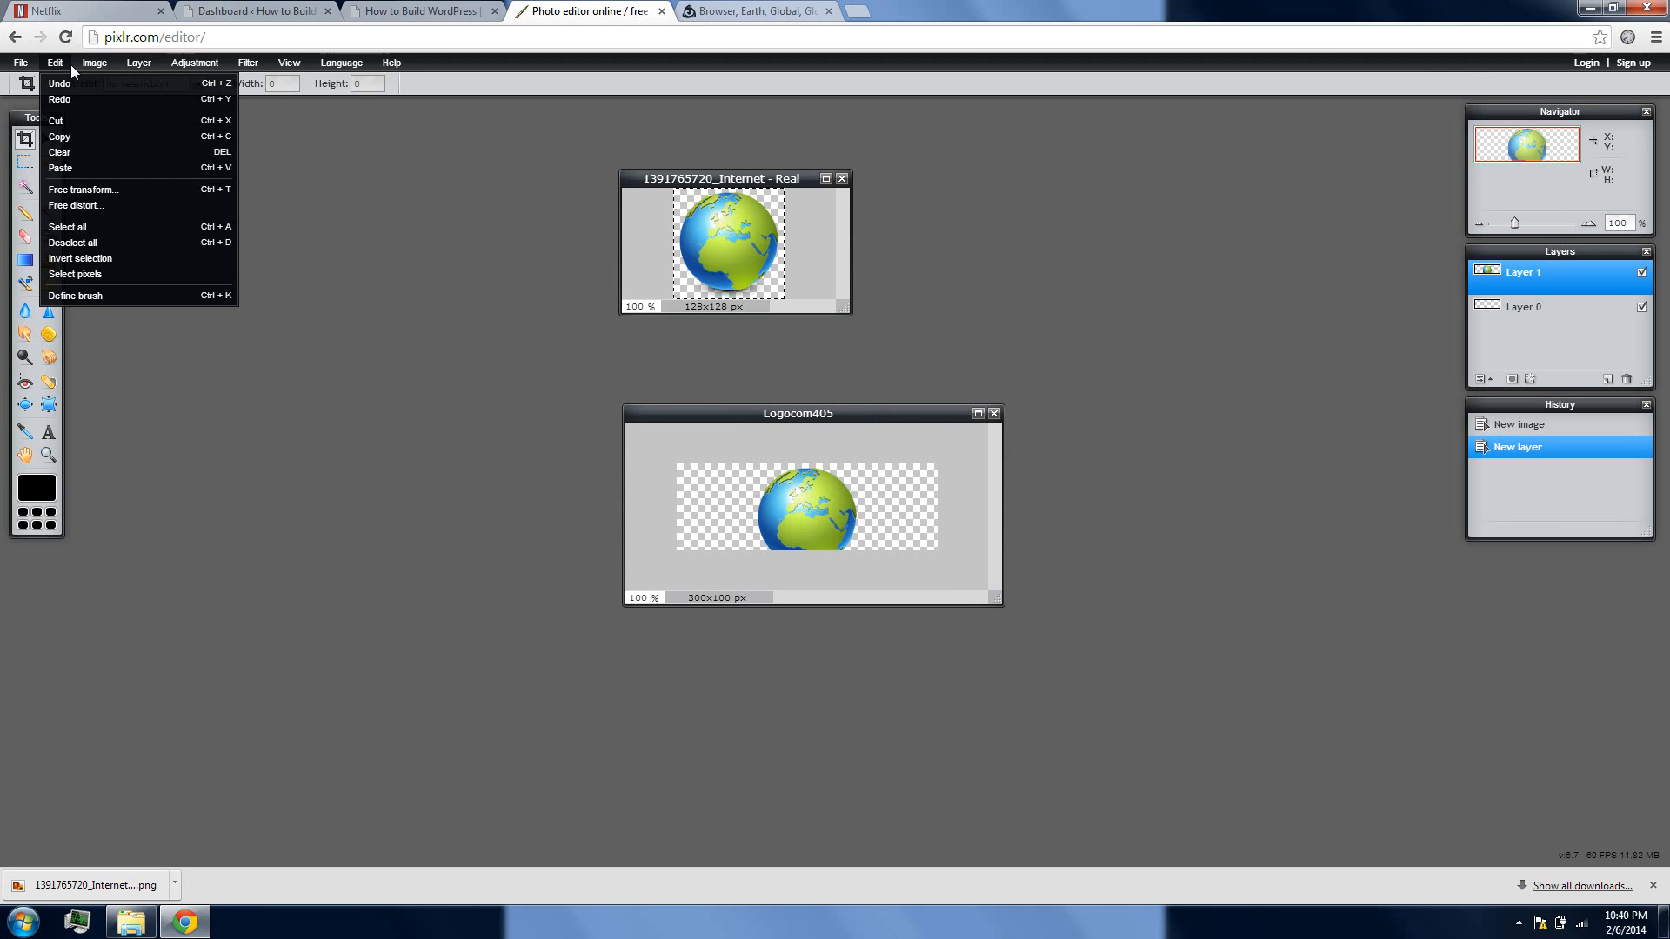
pyautogui.click(94, 230)
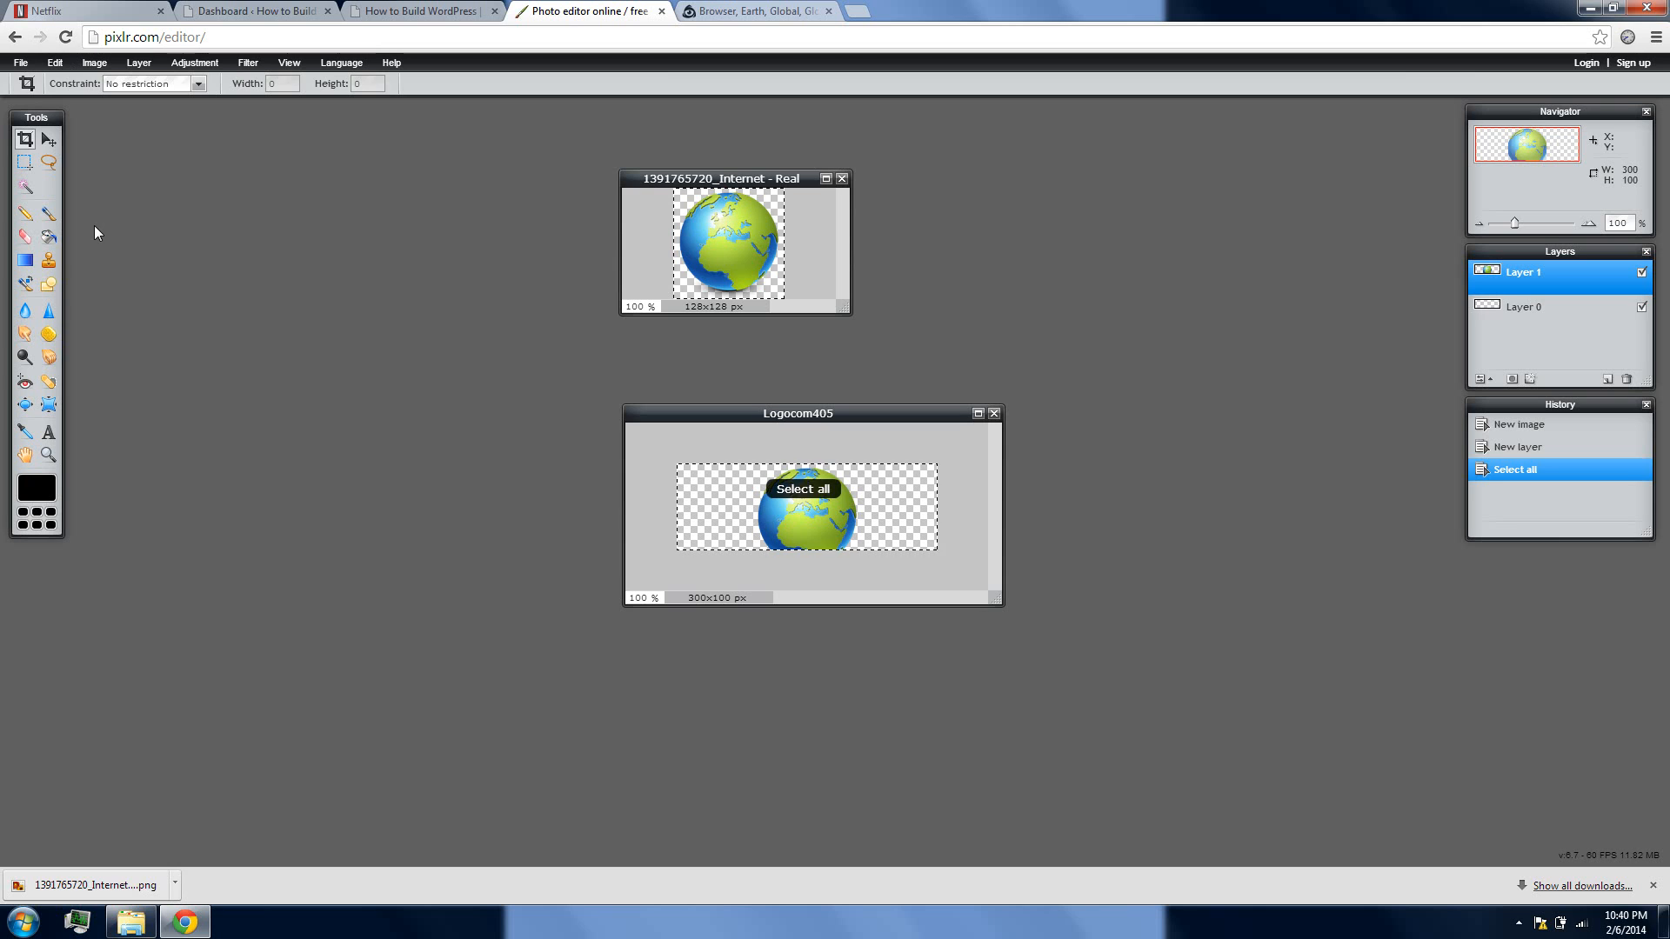
pyautogui.moveTo(859, 527); pyautogui.dragTo(829, 509)
pyautogui.click(885, 530)
pyautogui.click(846, 489)
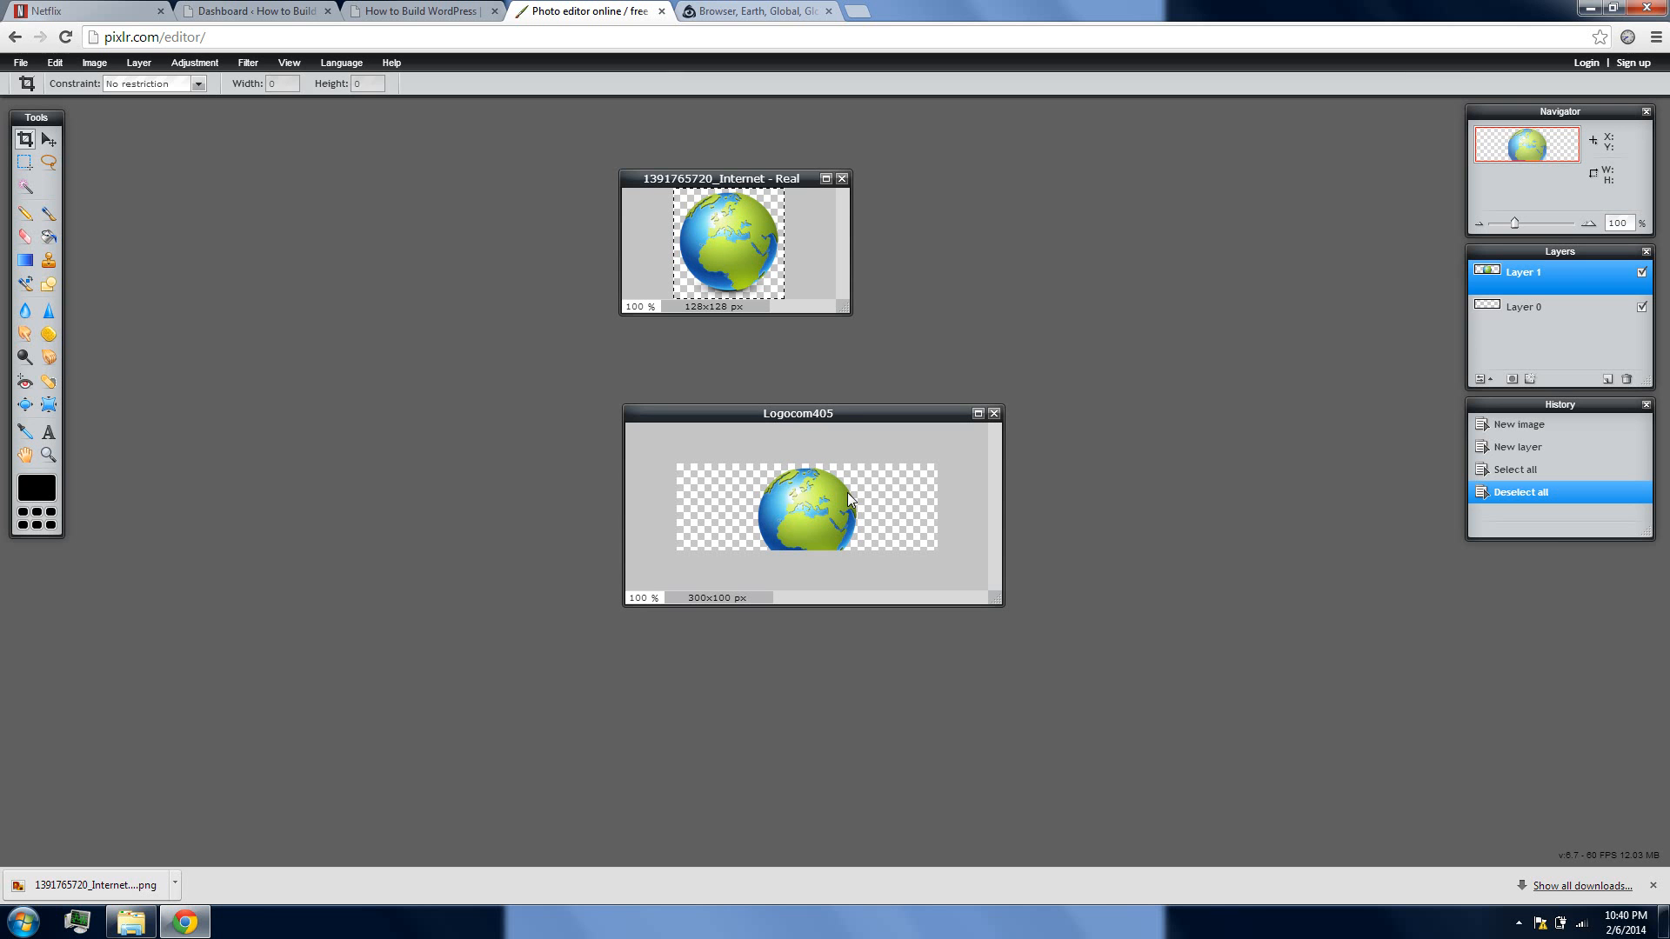
# Free transform the pasted globe, shrinking it to fit the canvas height at the canvas's left end, and apply the changes
pyautogui.click(55, 62)
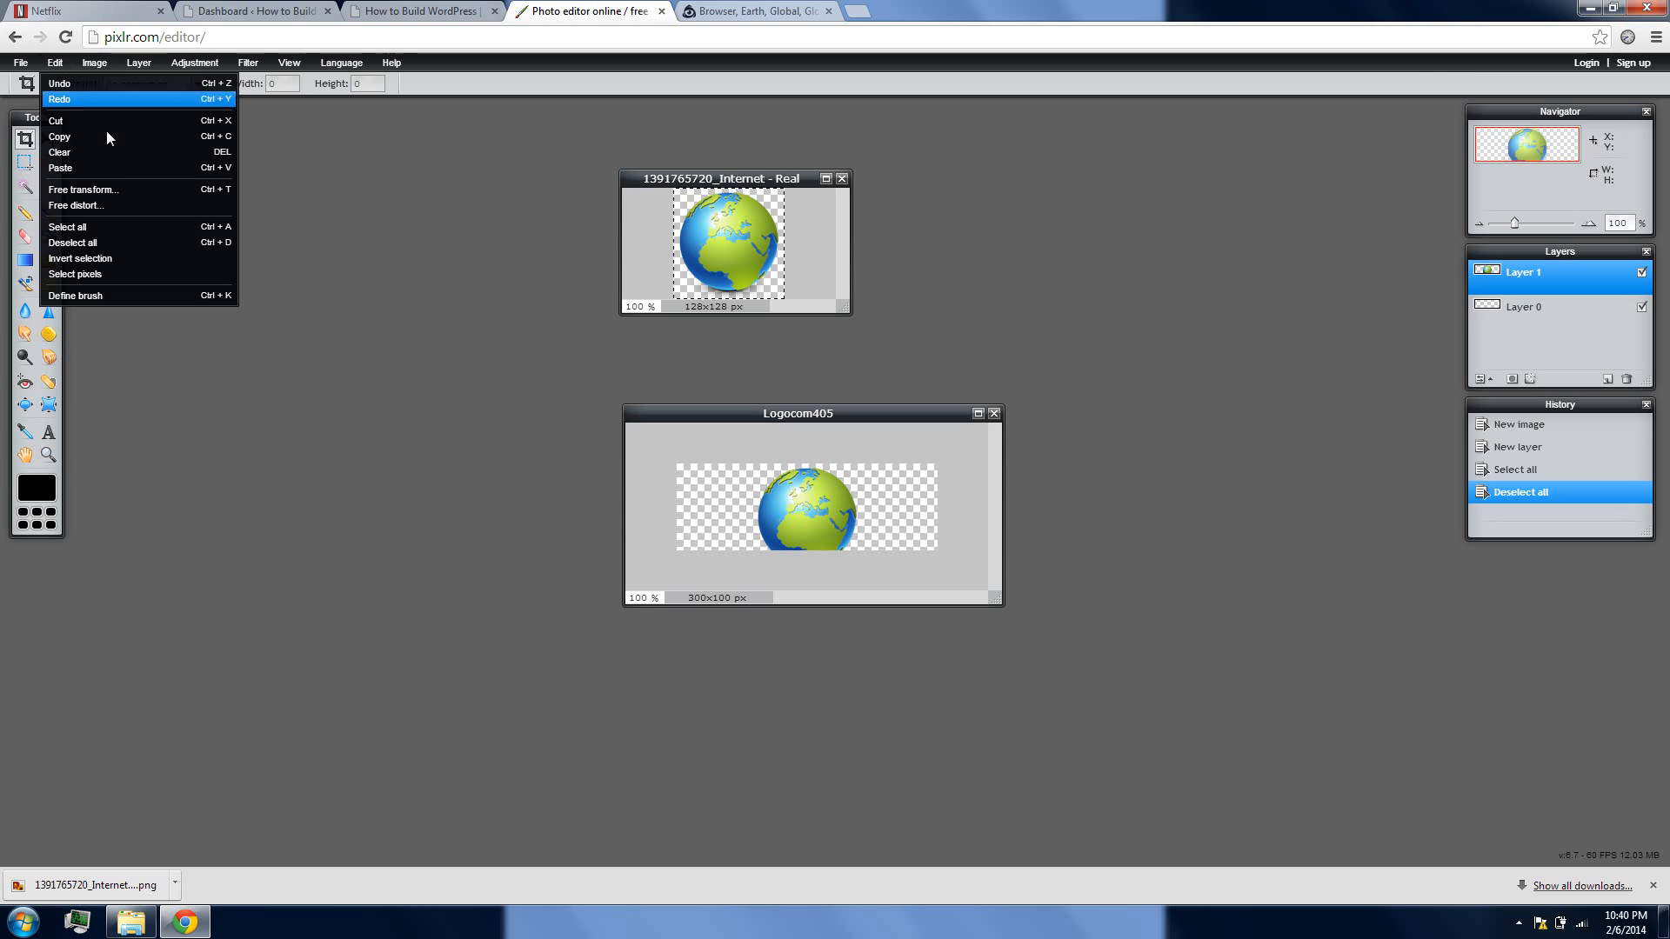
pyautogui.click(108, 190)
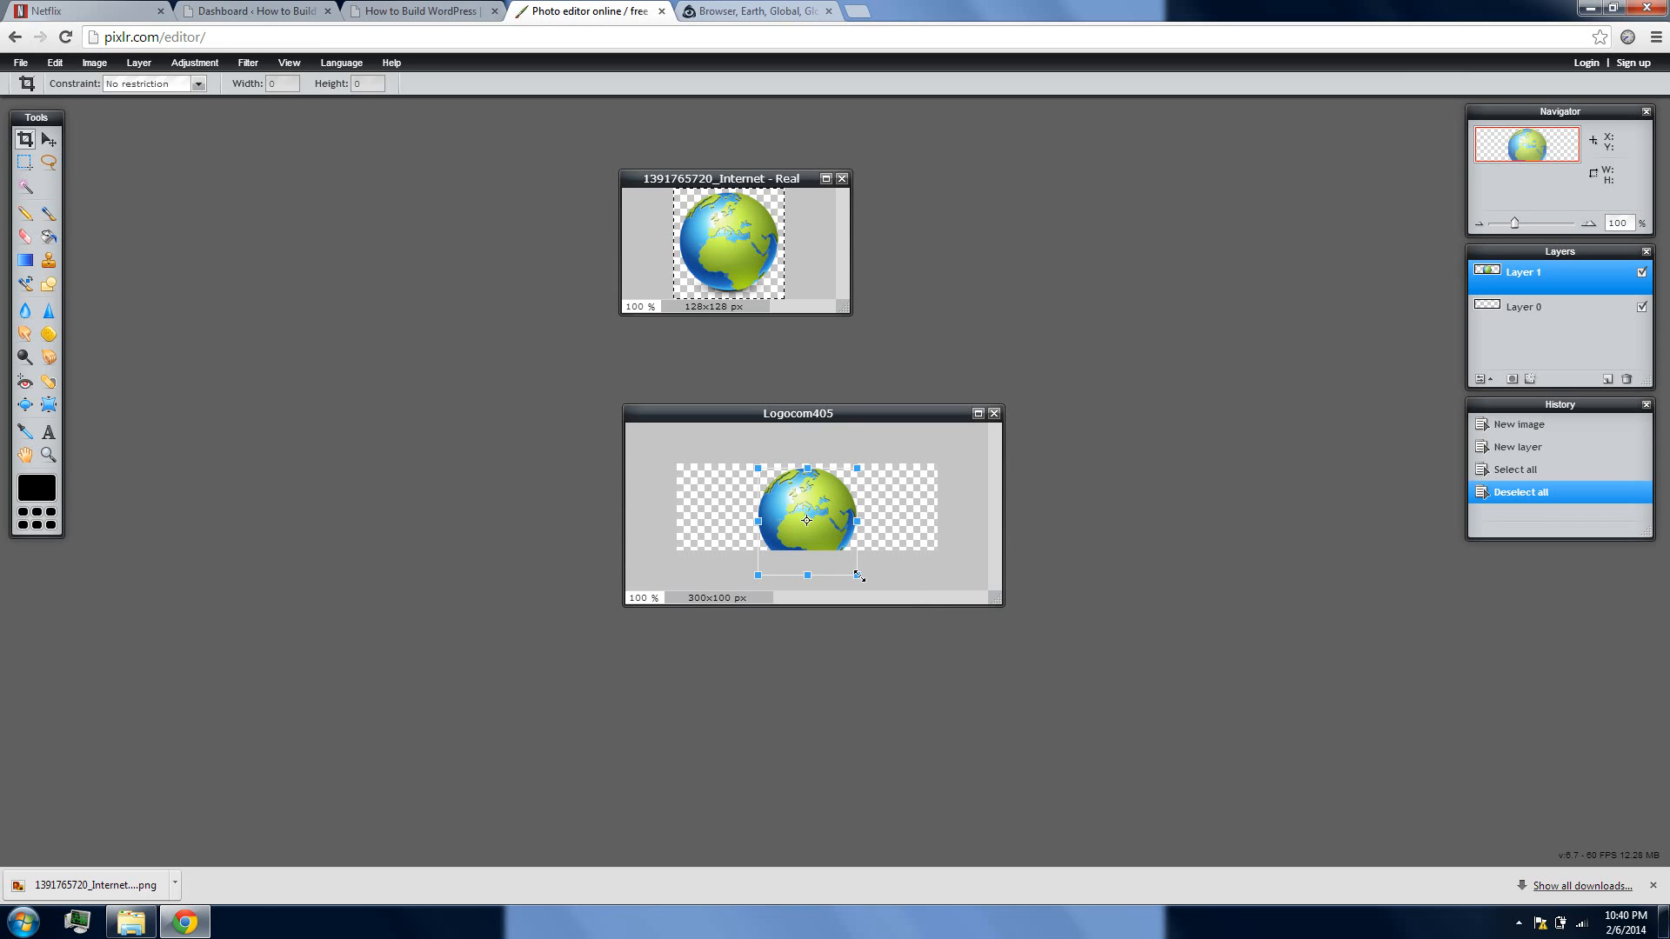
pyautogui.moveTo(859, 575); pyautogui.dragTo(735, 523)
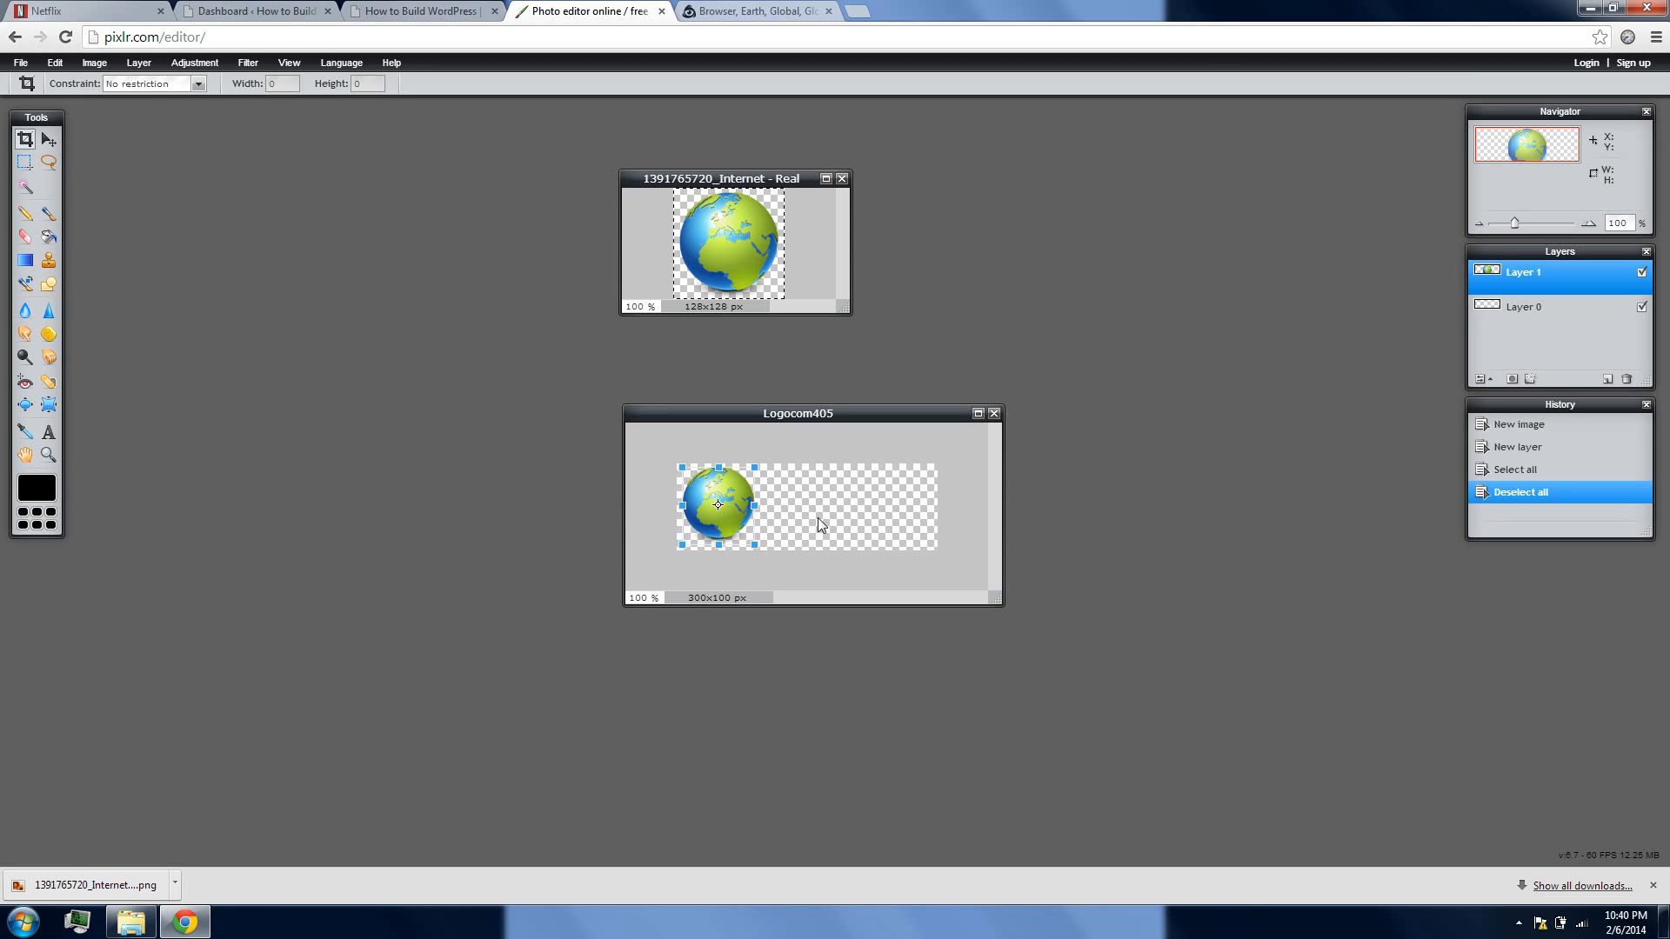
pyautogui.click(842, 513)
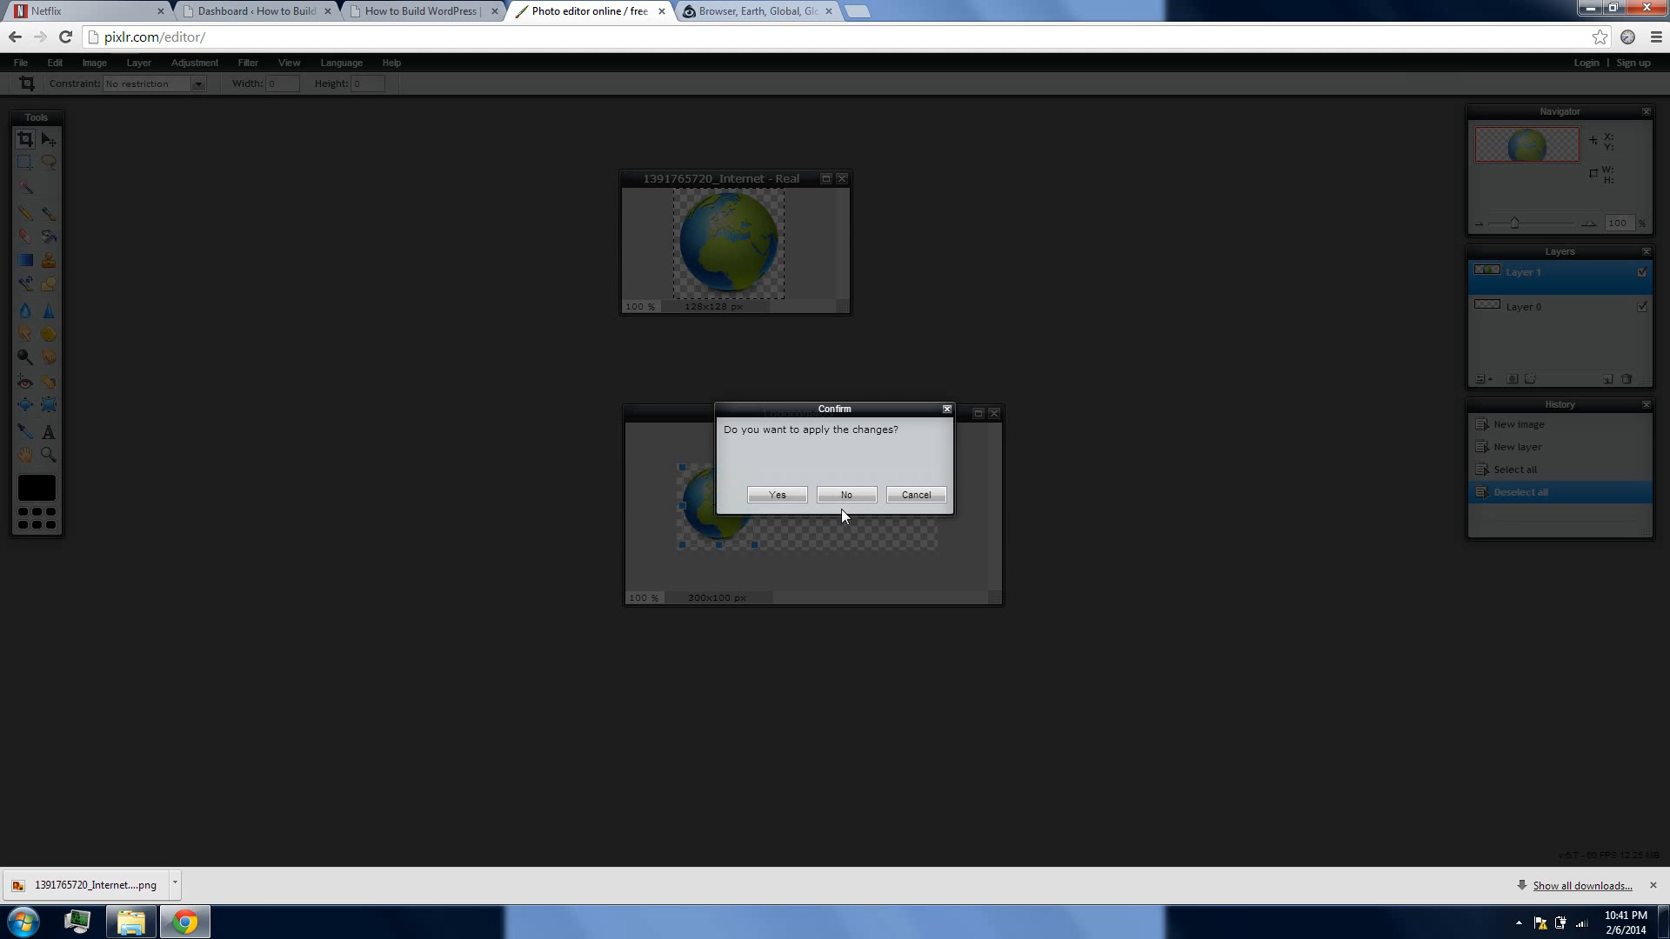
pyautogui.click(776, 494)
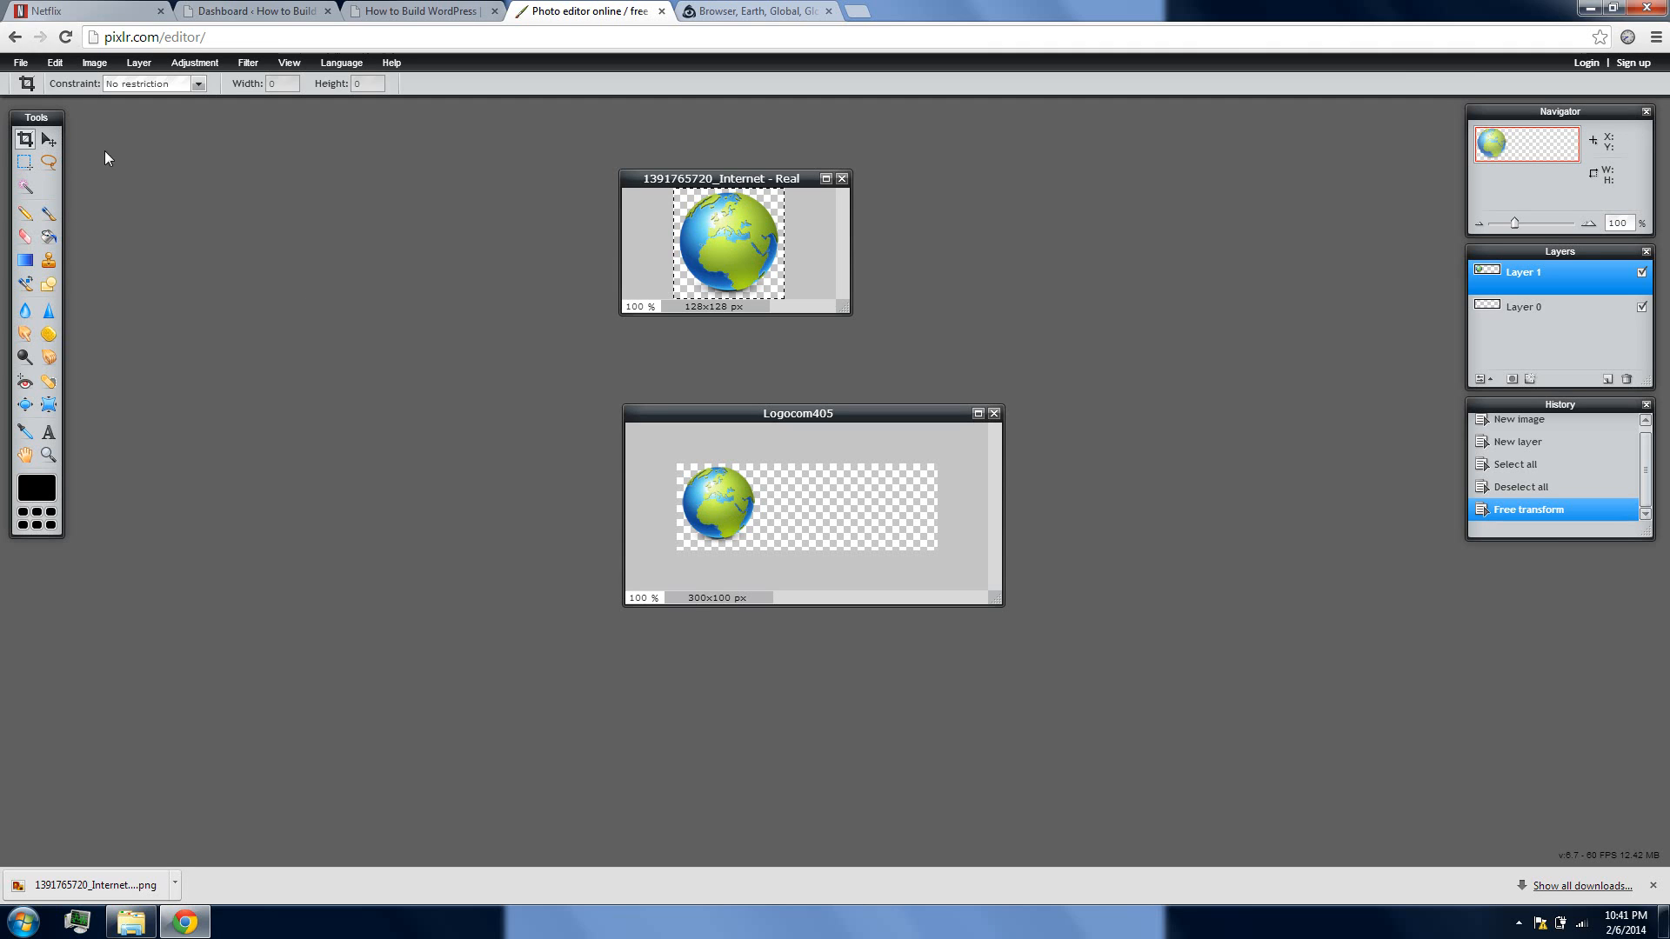
# Add the text "Com405wordpress" just to the right of the globe in the logo
pyautogui.click(48, 435)
pyautogui.click(767, 499)
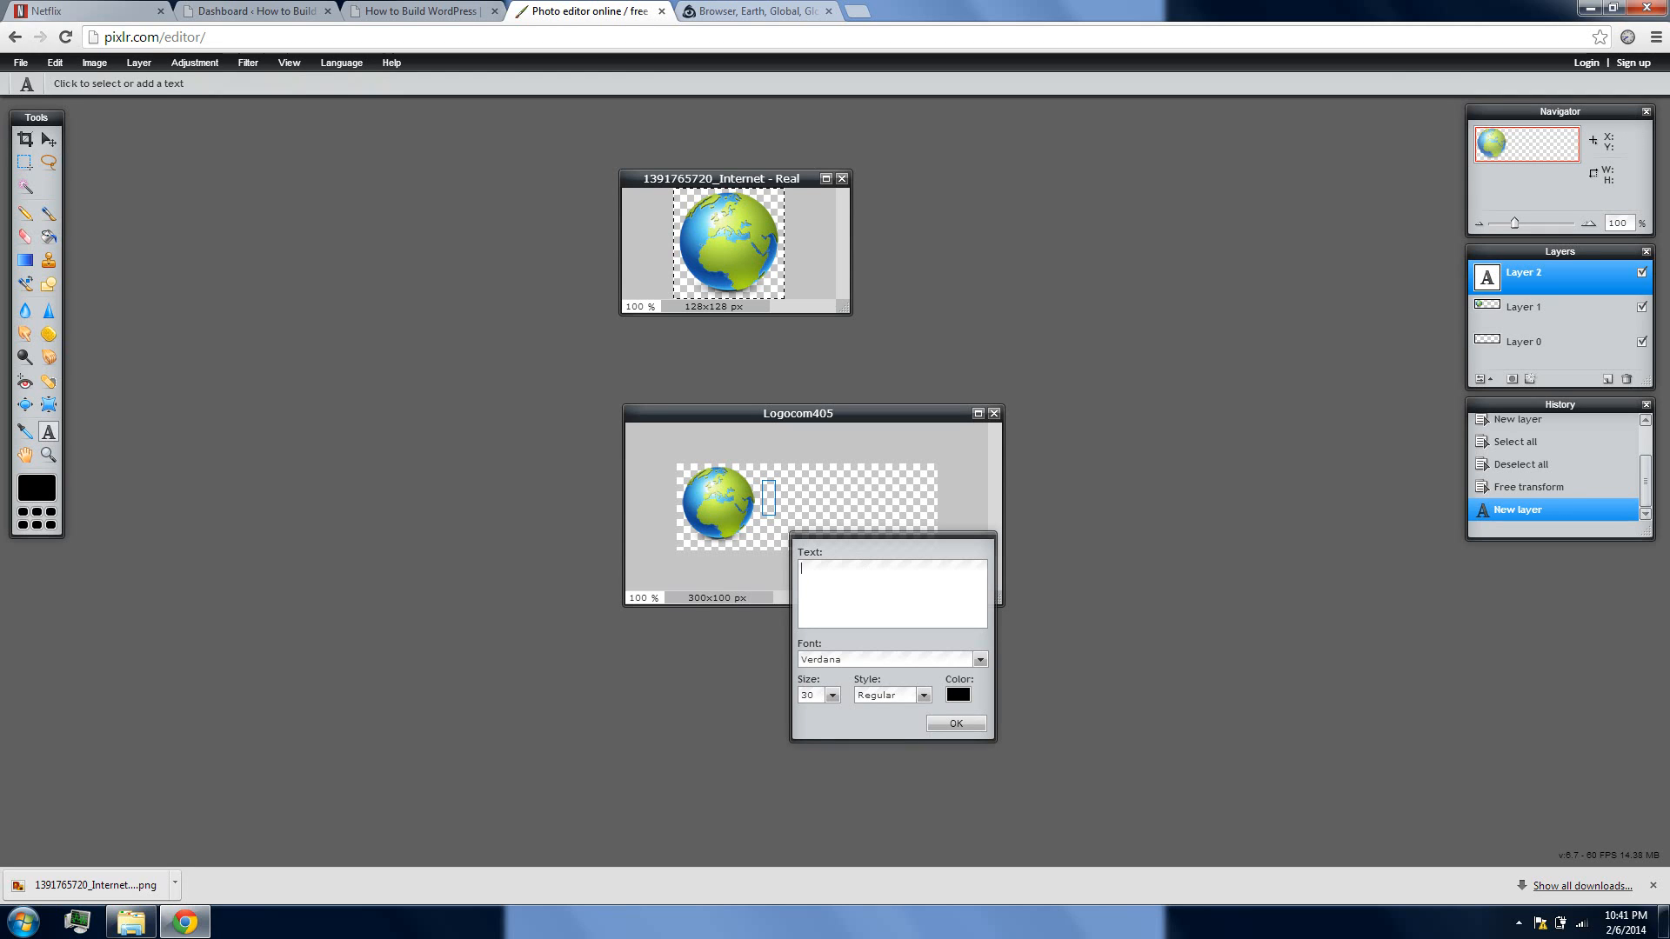
pyautogui.write('Co')
pyautogui.write('m405wordpress')
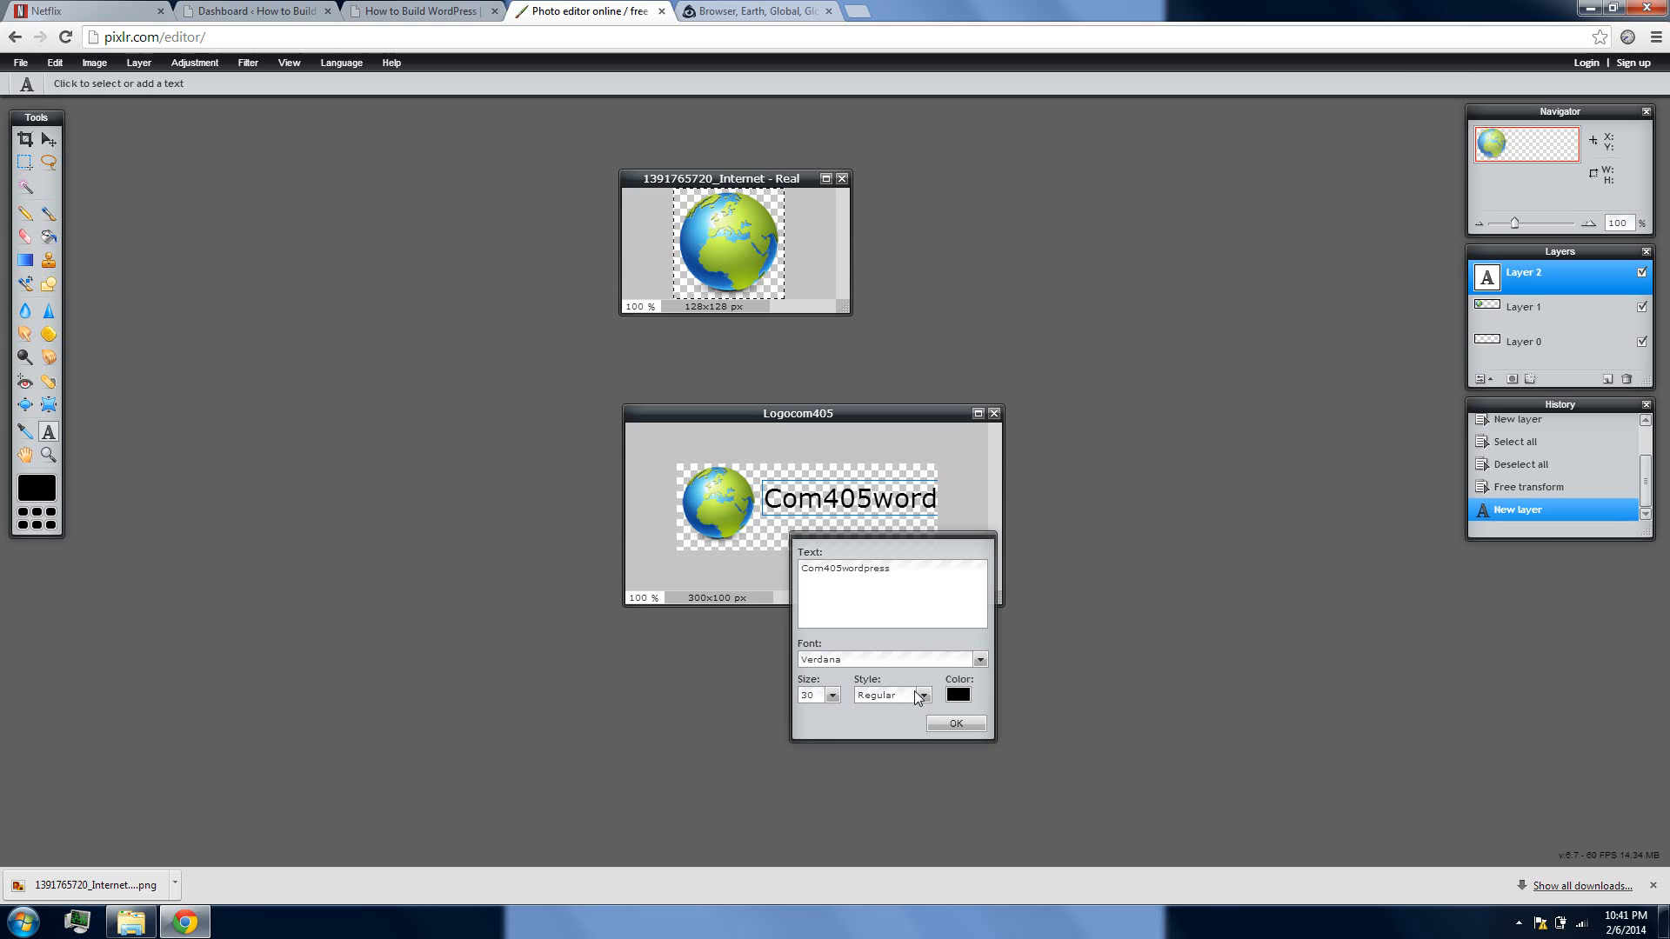
pyautogui.click(968, 722)
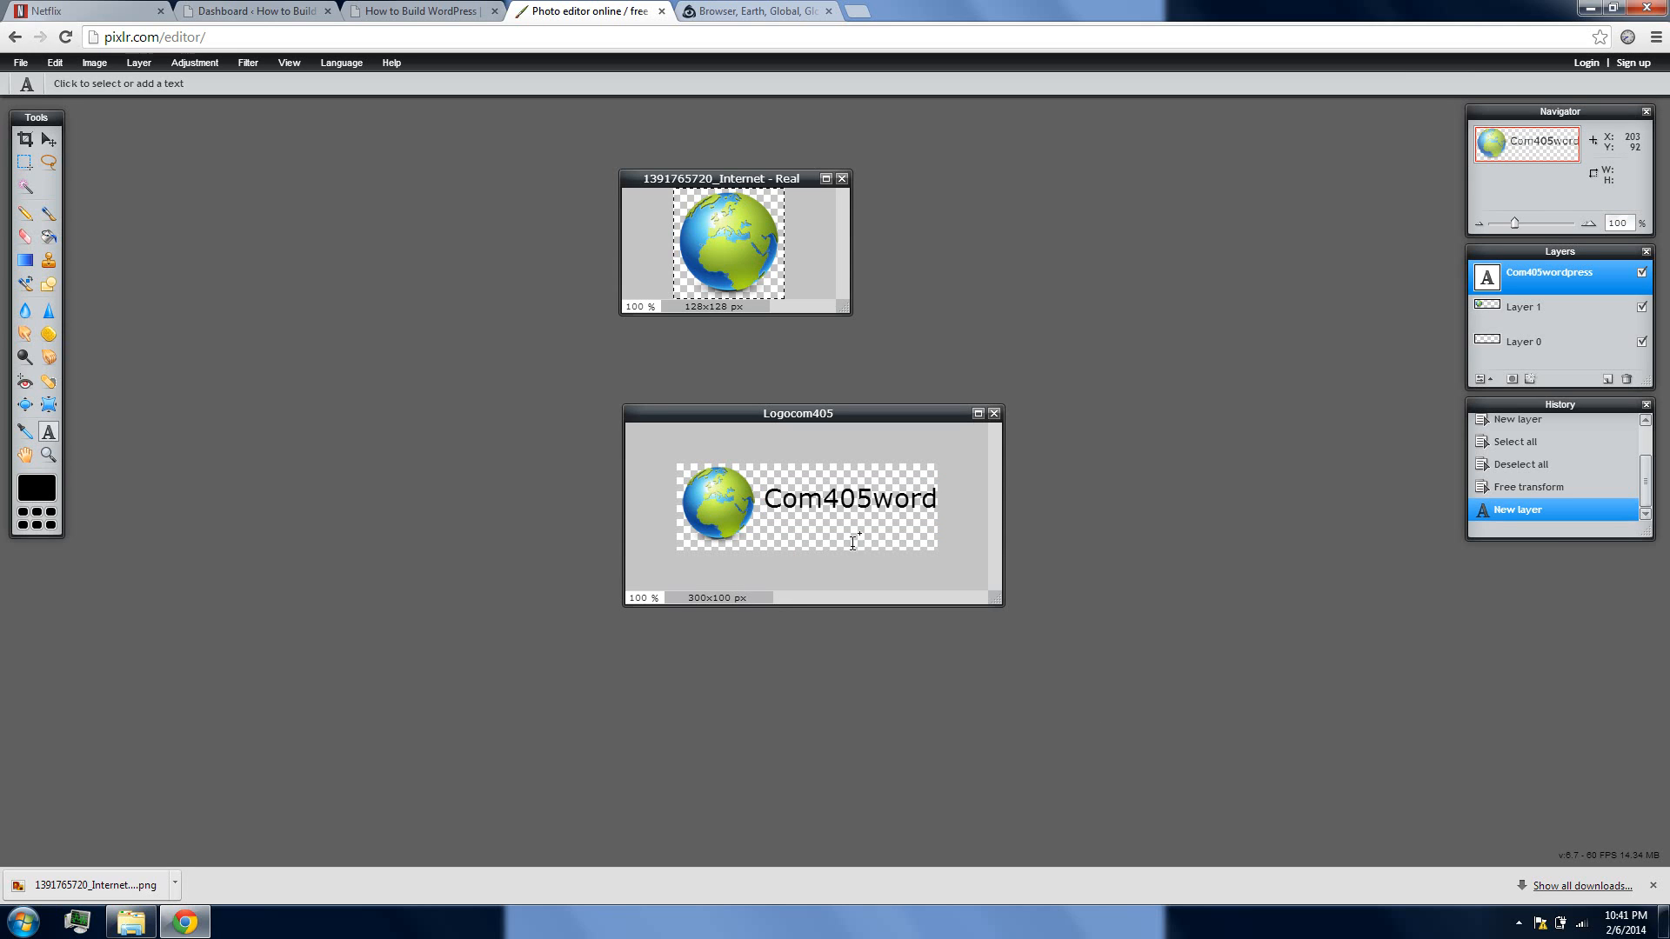
# Open the logo text for editing and shift it up against the globe
pyautogui.click(875, 500)
pyautogui.moveTo(876, 501); pyautogui.dragTo(865, 500)
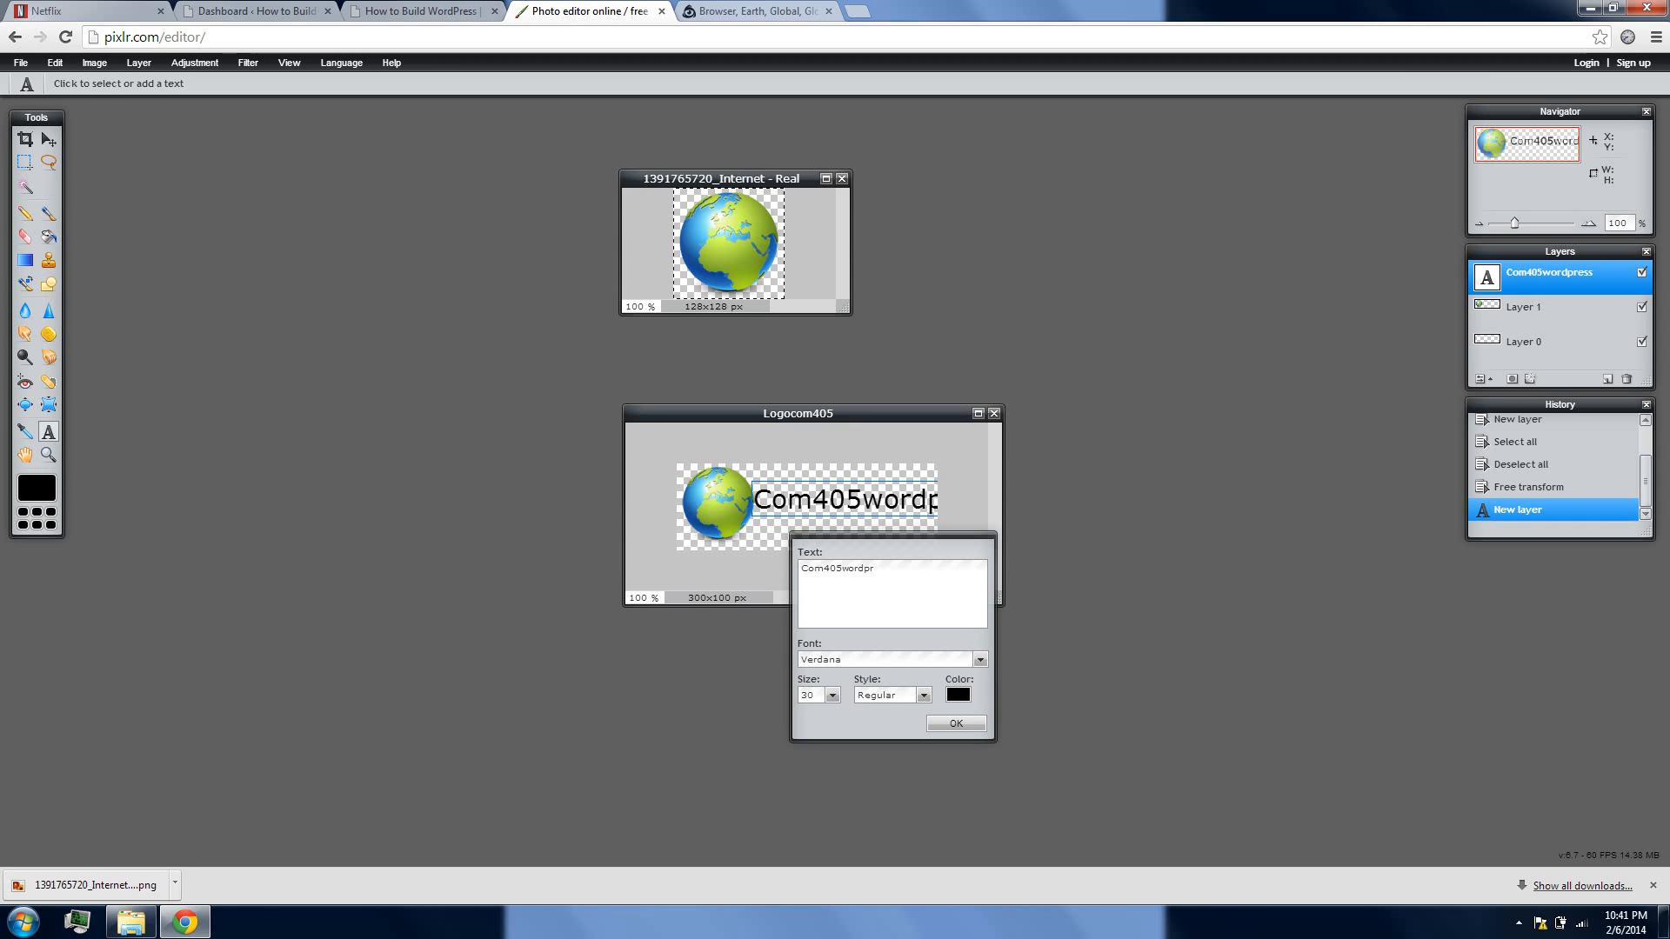
# Try "Com405website" and "Com405design" as the logo text, removing each ending again
pyautogui.press('BackSpace')
pyautogui.press('BackSpace')
pyautogui.press('BackSpace')
pyautogui.press('BackSpace')
pyautogui.press('BackSpace')
pyautogui.write('website')
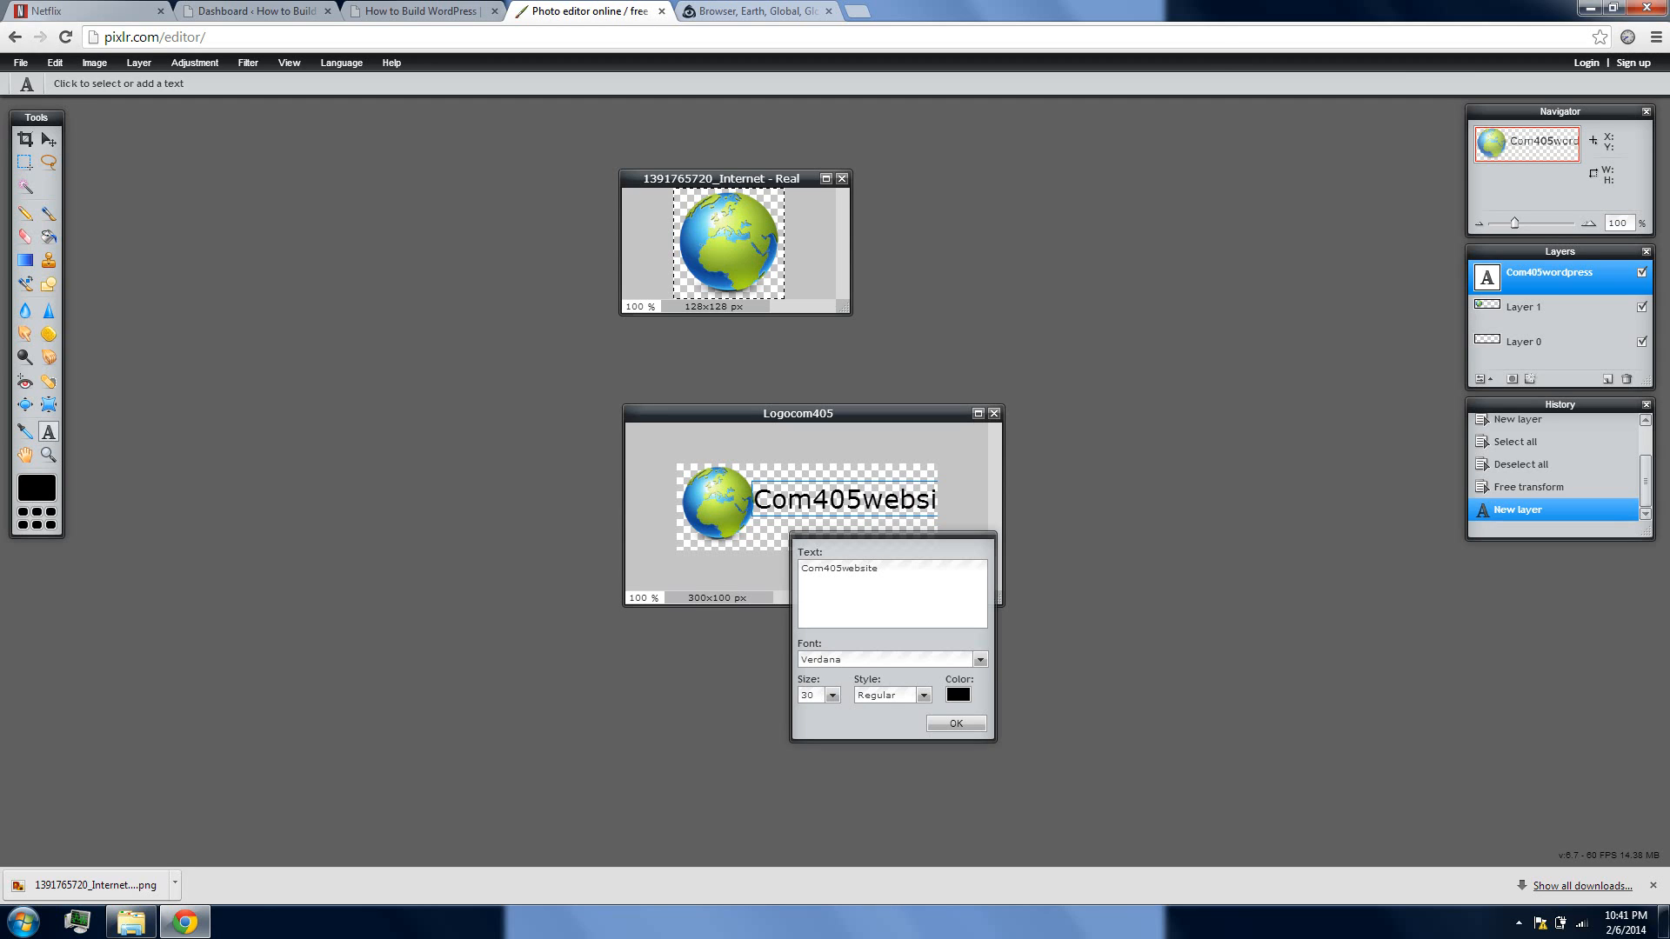
pyautogui.press('BackSpace')
pyautogui.press('BackSpace')
pyautogui.press('BackSpace')
pyautogui.press('BackSpace')
pyautogui.press('BackSpace')
pyautogui.press('BackSpace')
pyautogui.press('BackSpace')
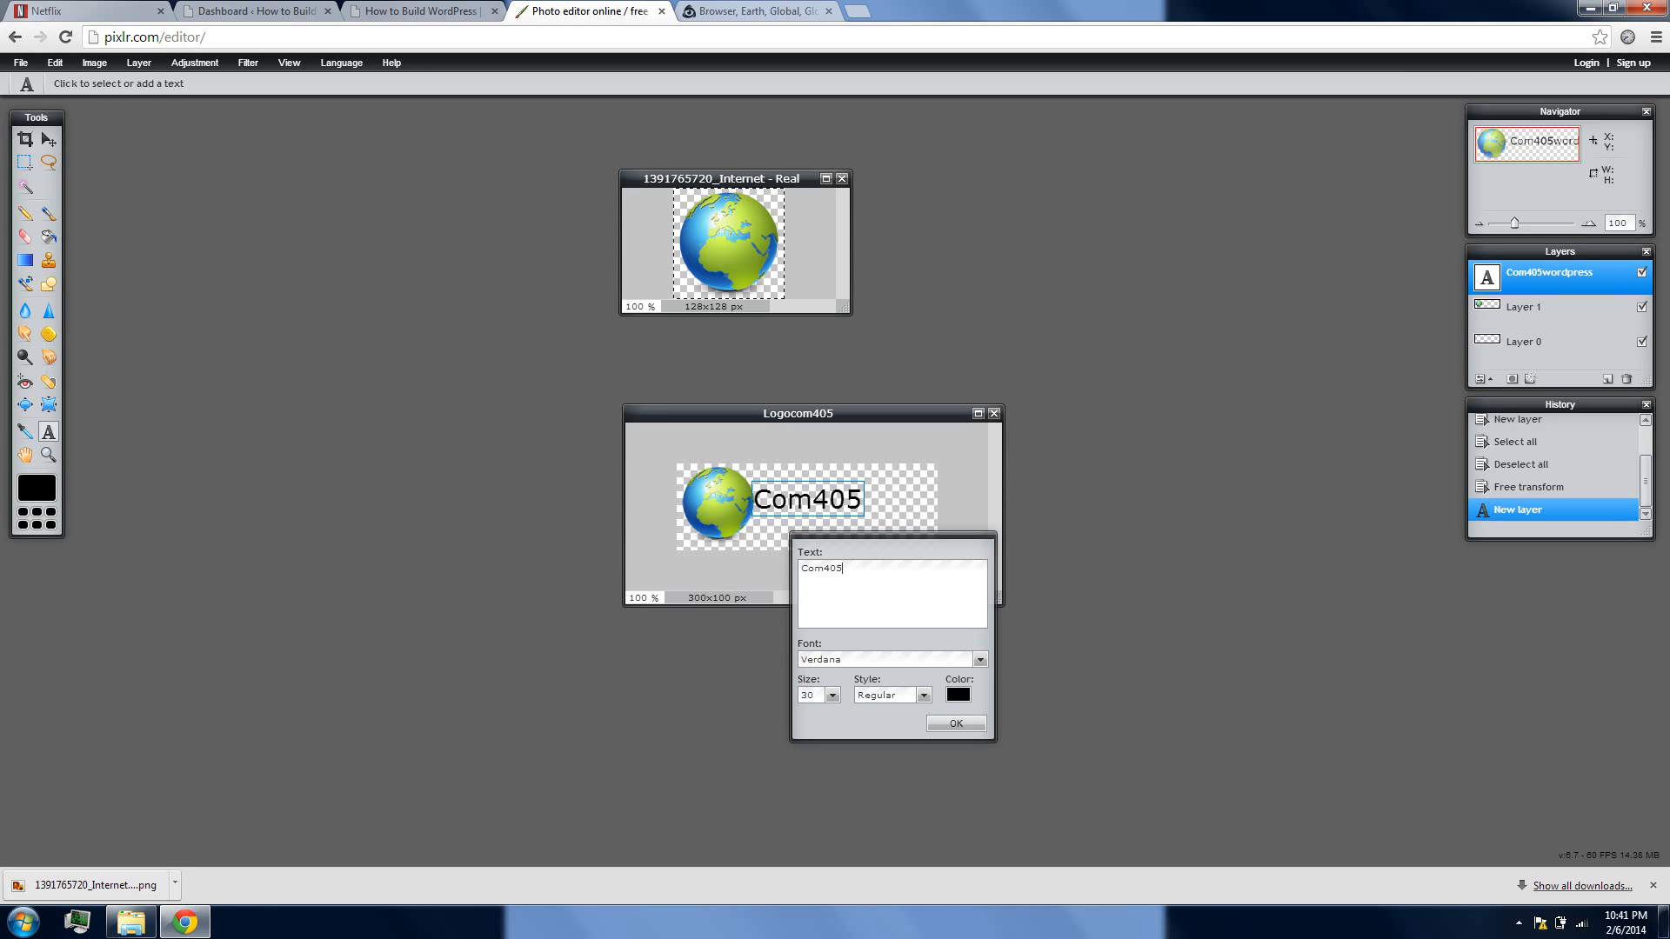
pyautogui.write('design')
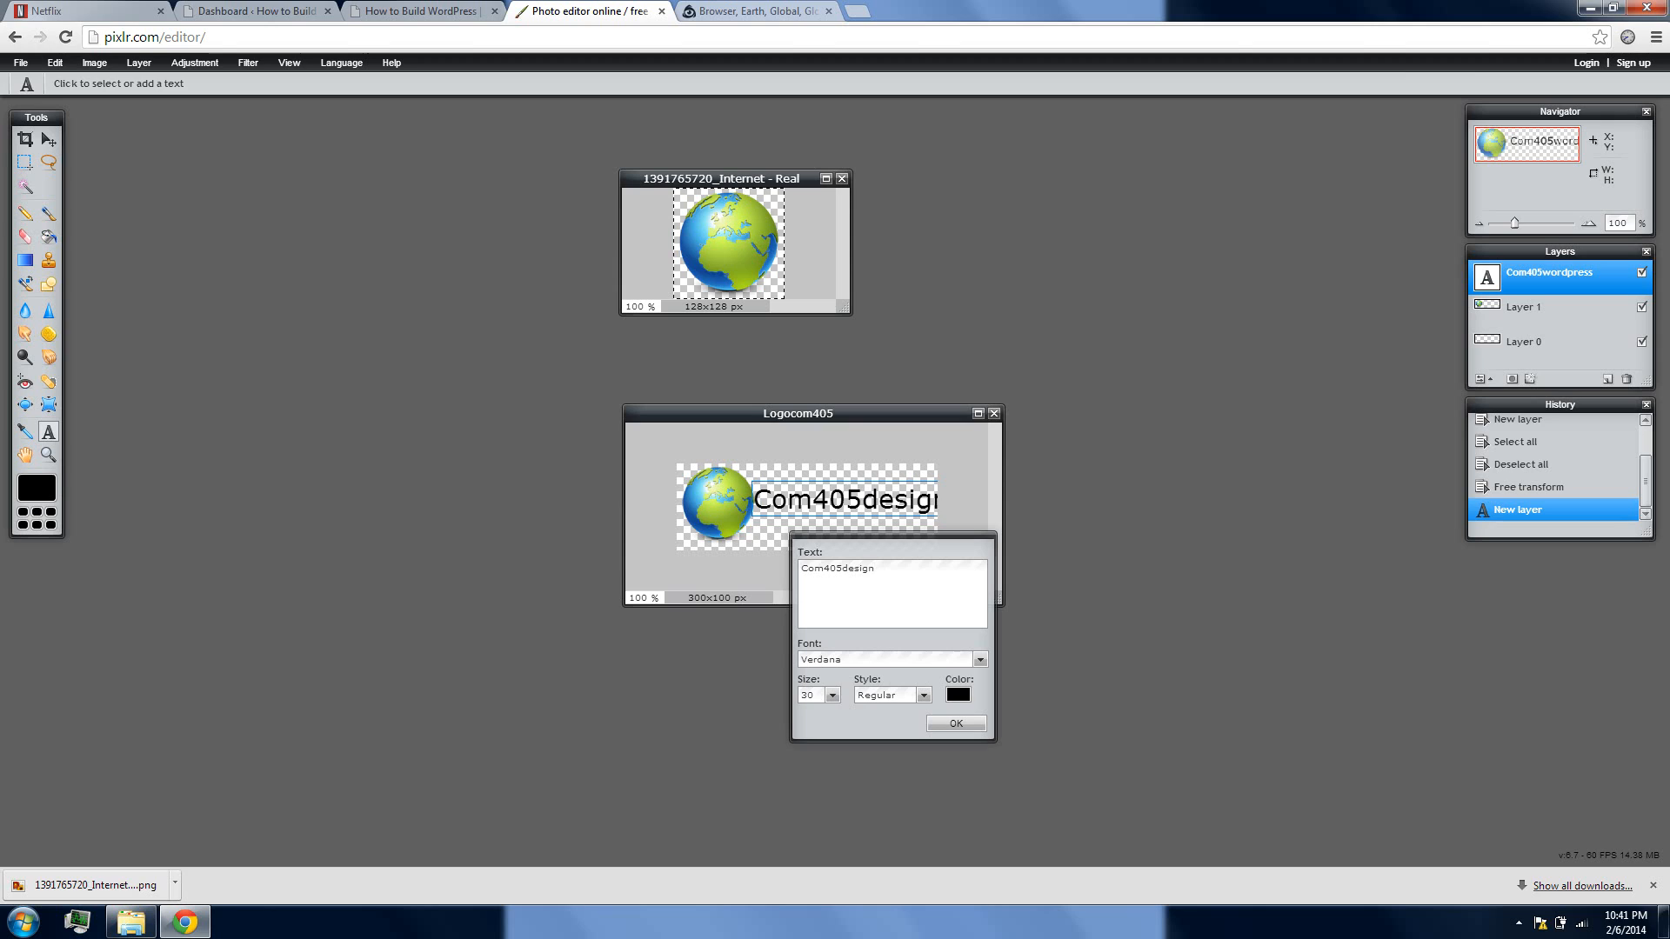
pyautogui.press('BackSpace')
pyautogui.press('BackSpace')
pyautogui.press('BackSpace')
pyautogui.press('BackSpace')
pyautogui.press('BackSpace')
pyautogui.press('BackSpace')
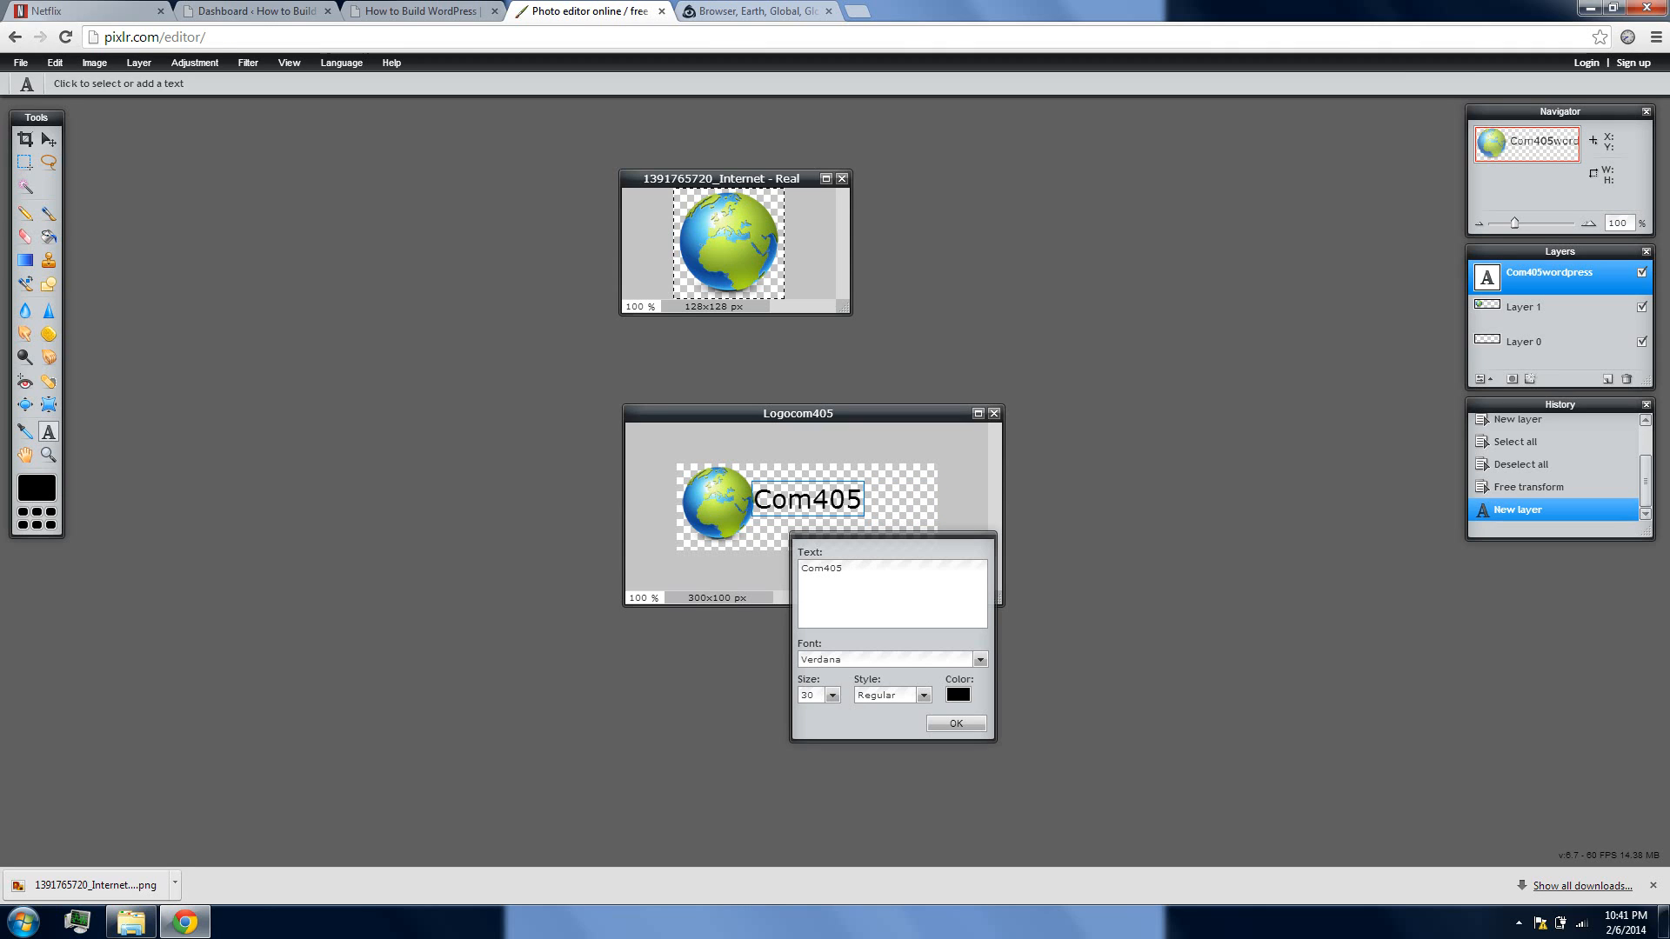
# Make the logo text "Com405wp", enlarge it to size 38 so it fills the canvas width, and apply it
pyautogui.write('wp')
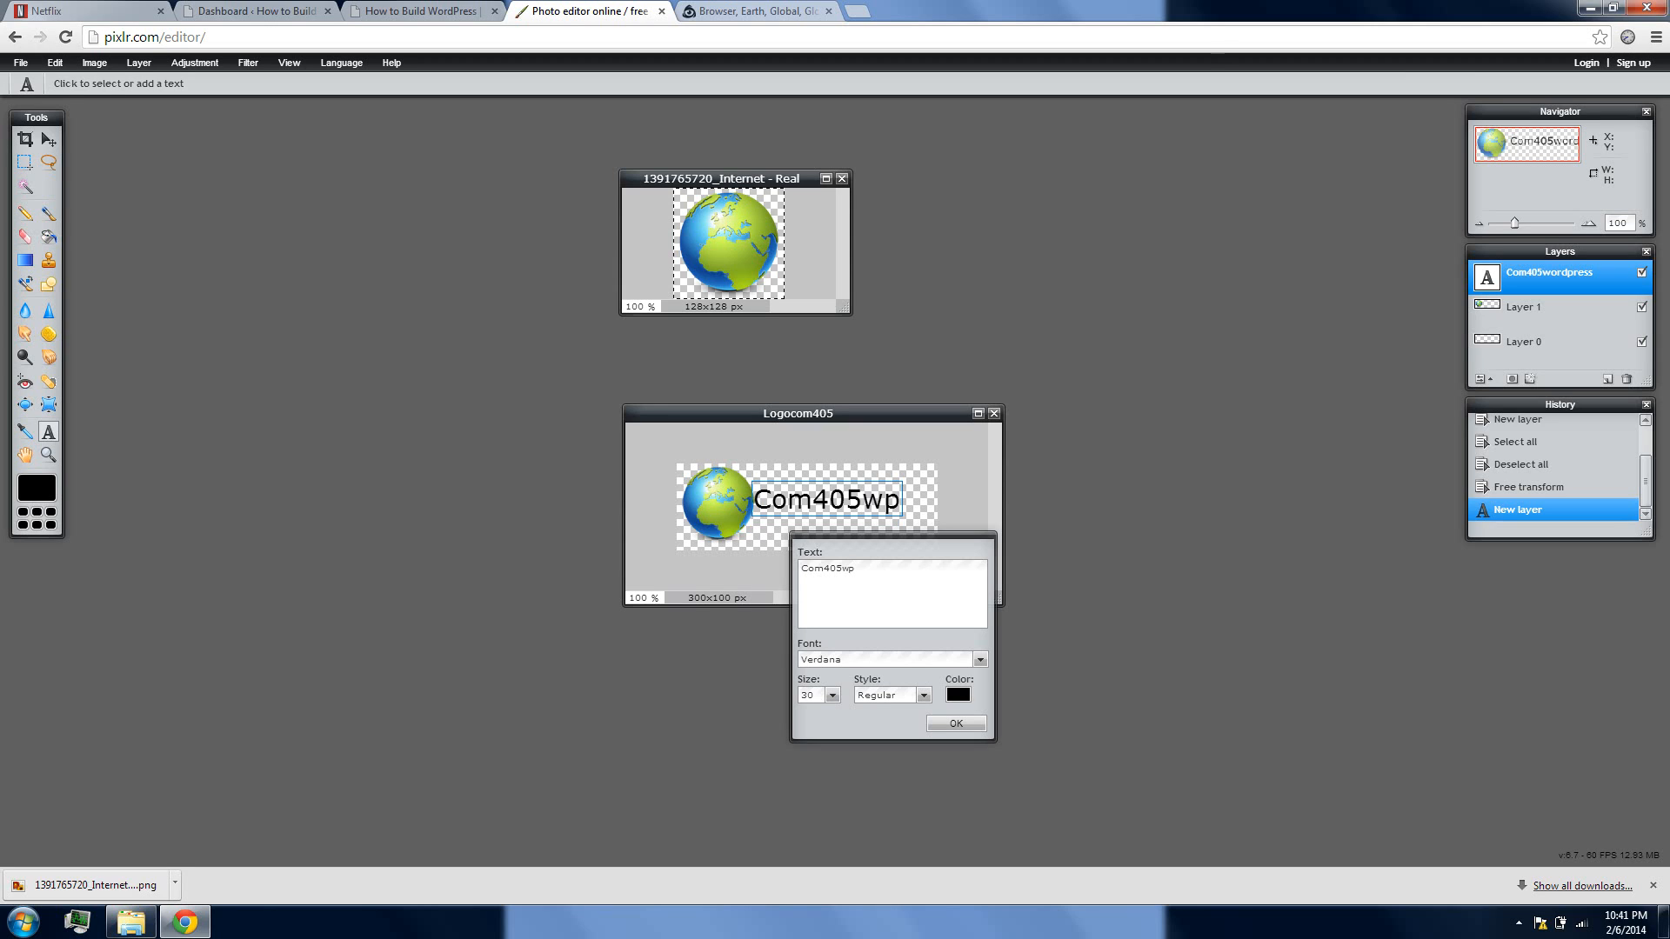
pyautogui.click(836, 696)
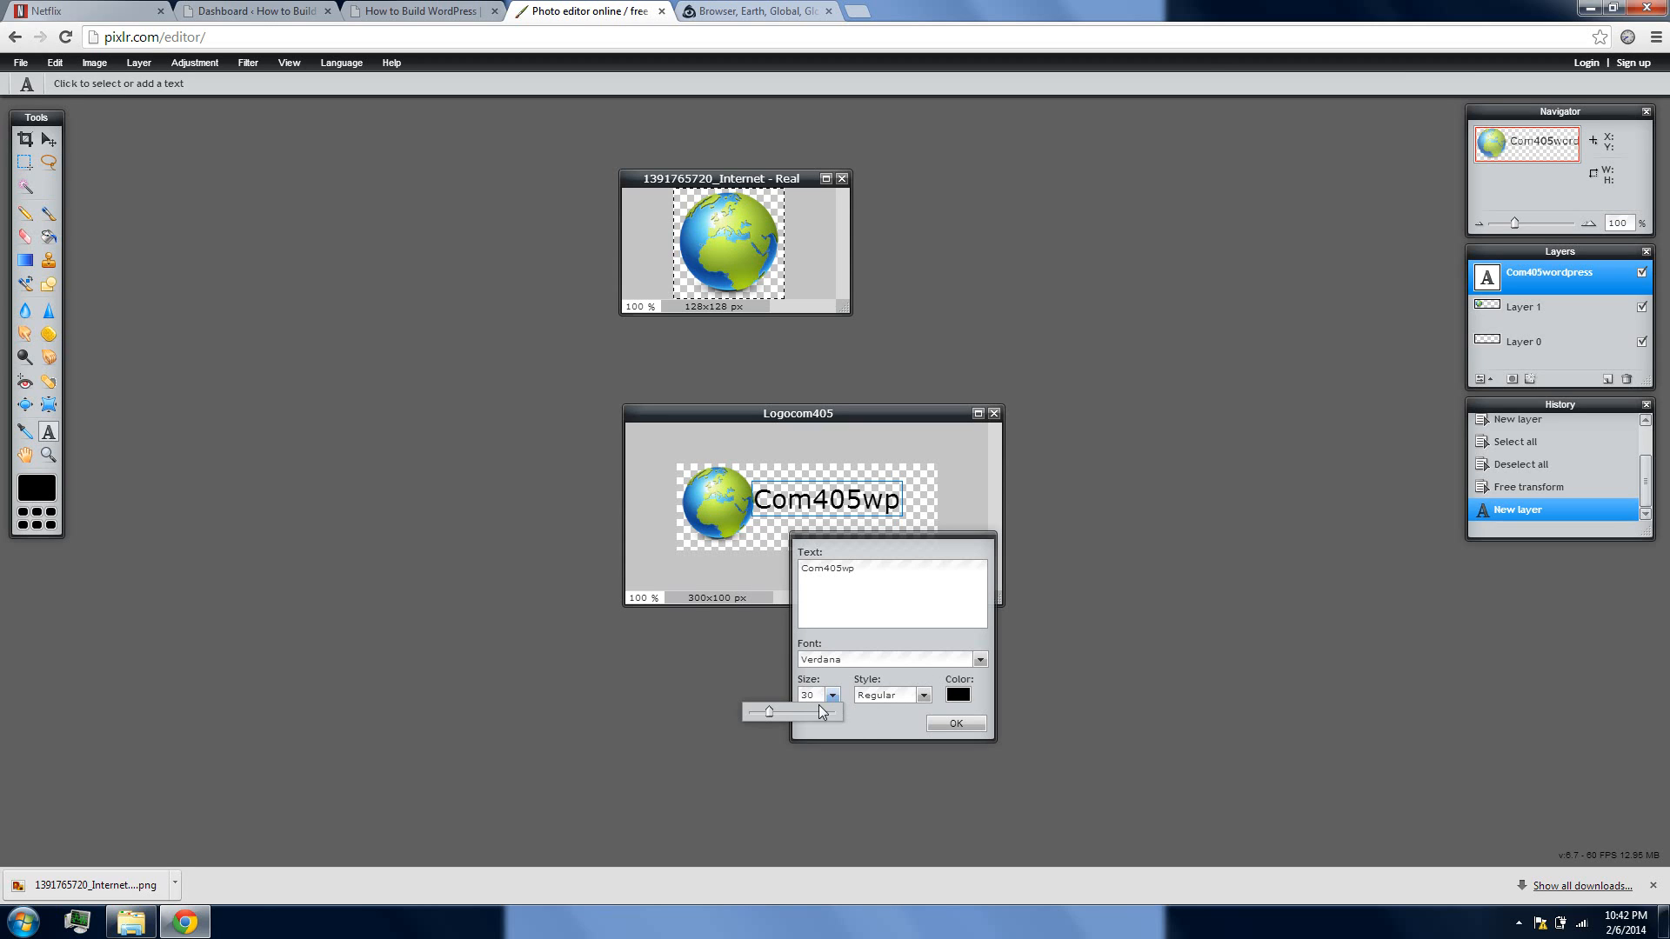
pyautogui.moveTo(769, 718); pyautogui.dragTo(771, 712)
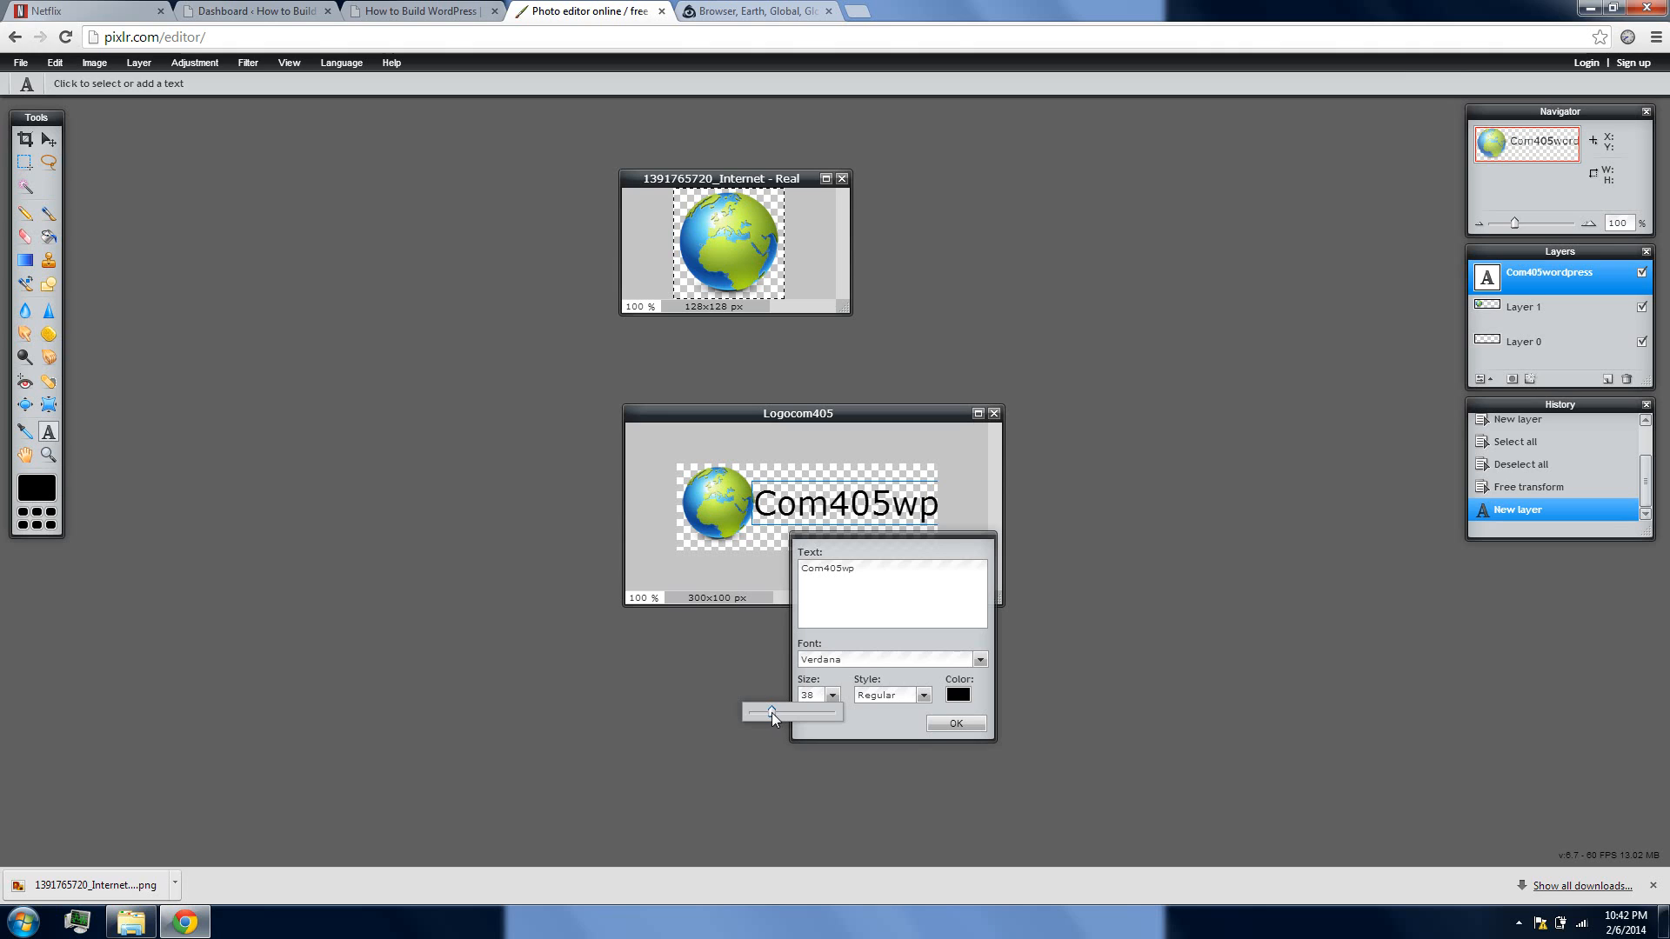
pyautogui.click(930, 724)
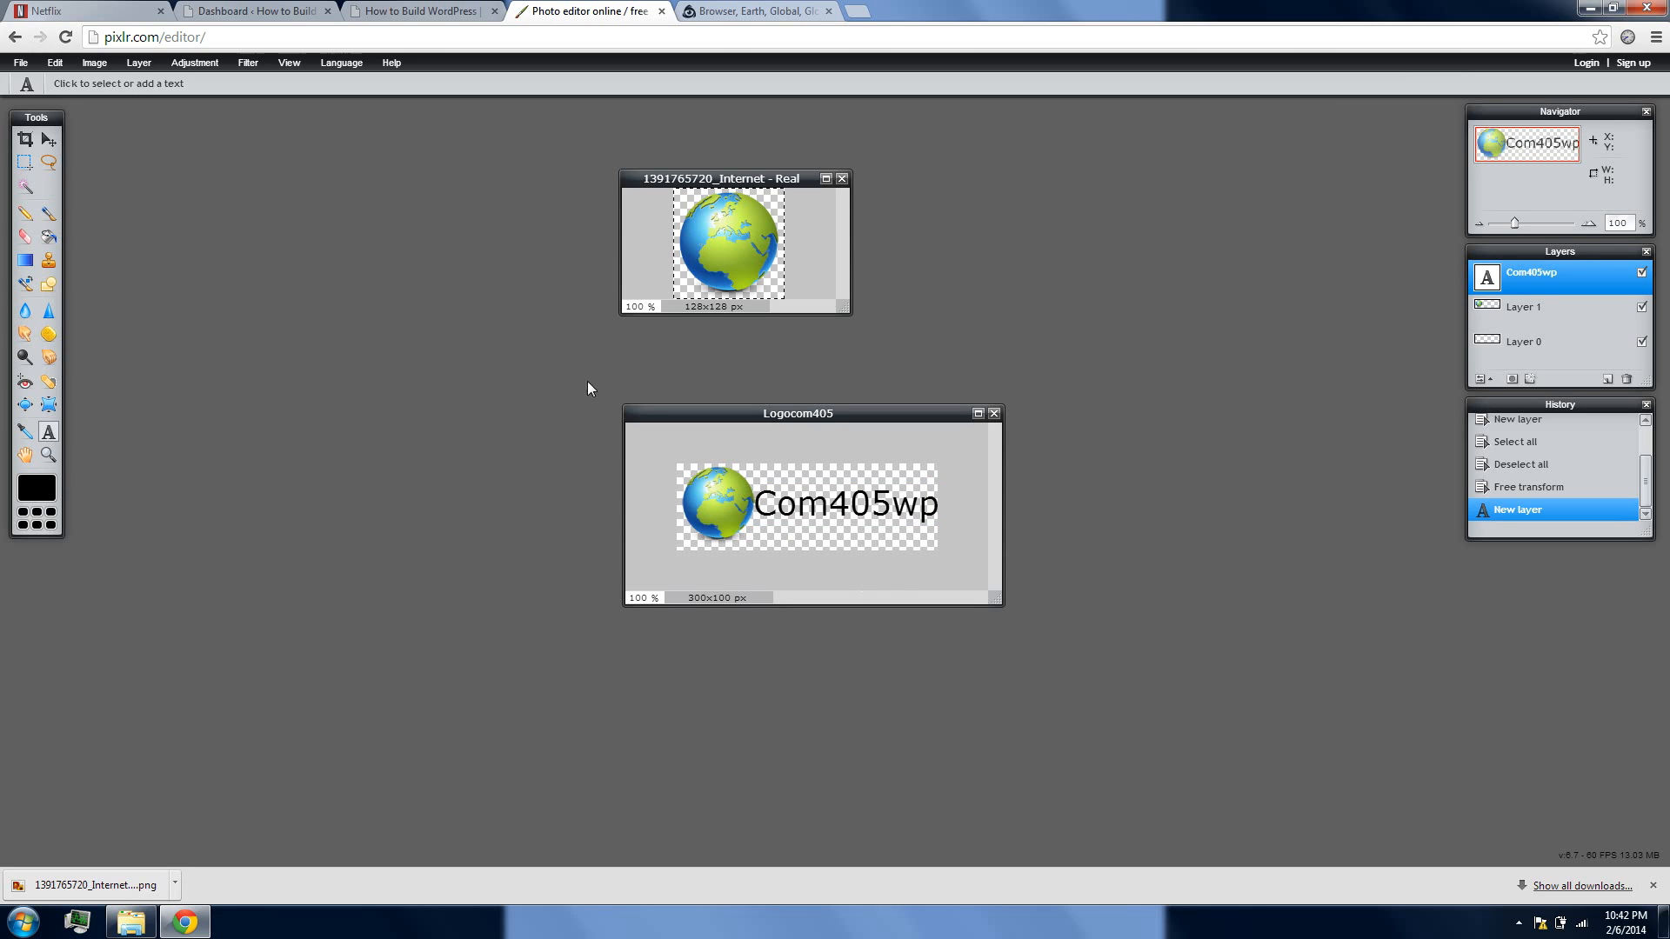
# Save the logo to the computer's Downloads folder as Logocom405 in transparent, full-quality PNG format
pyautogui.click(20, 65)
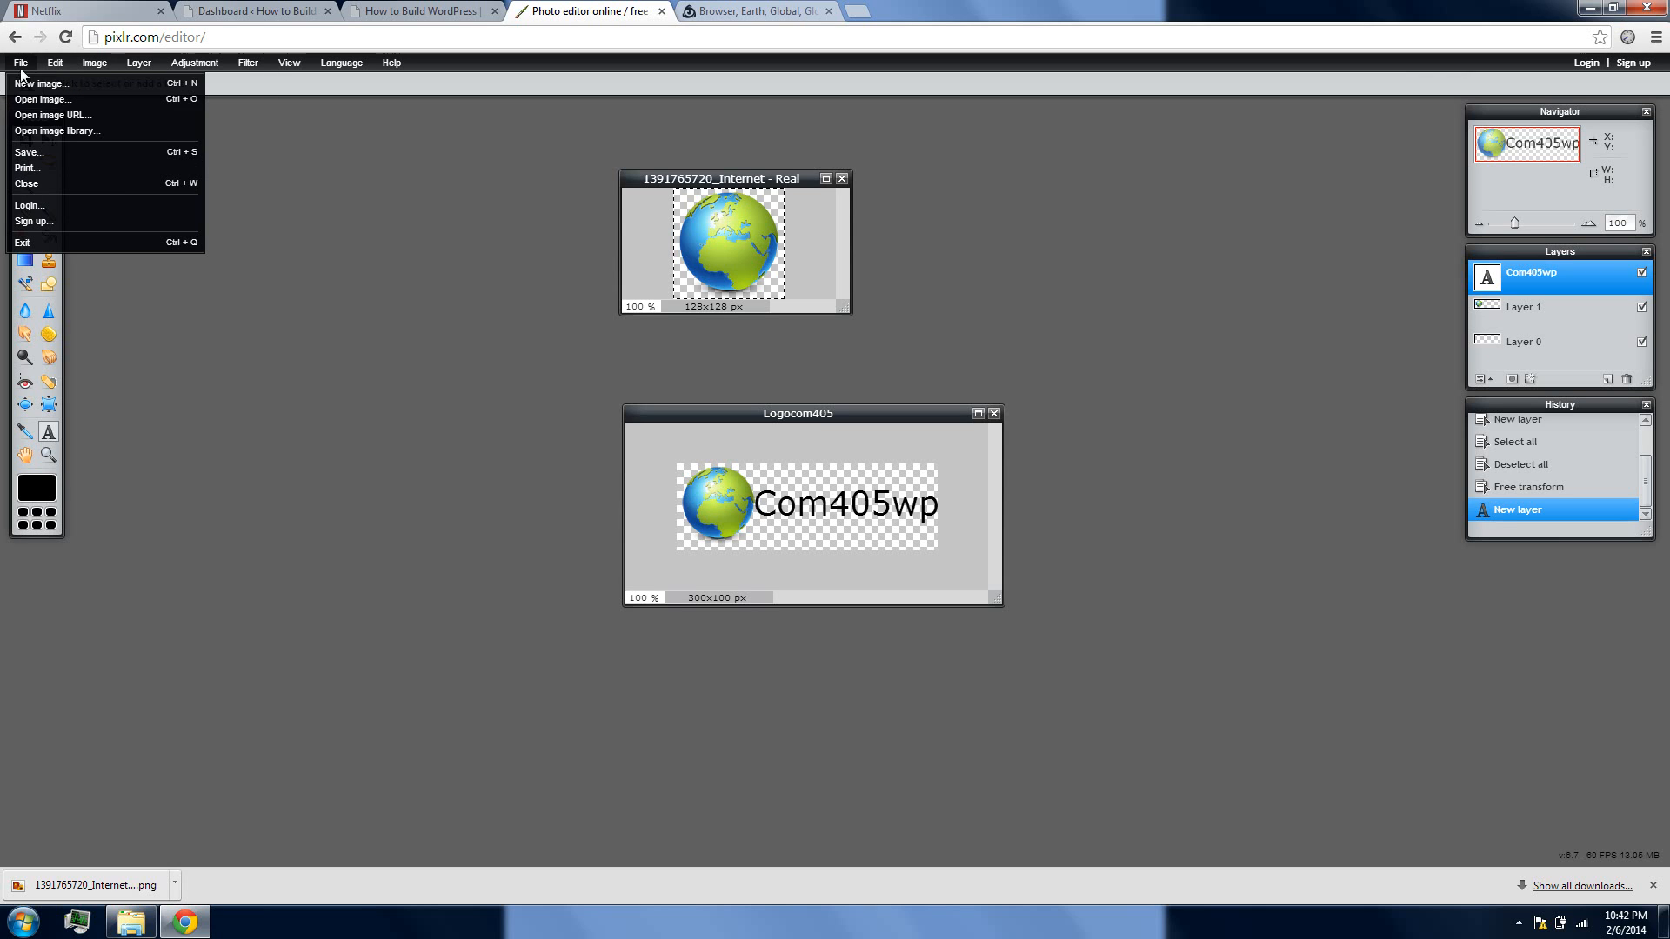
pyautogui.click(39, 155)
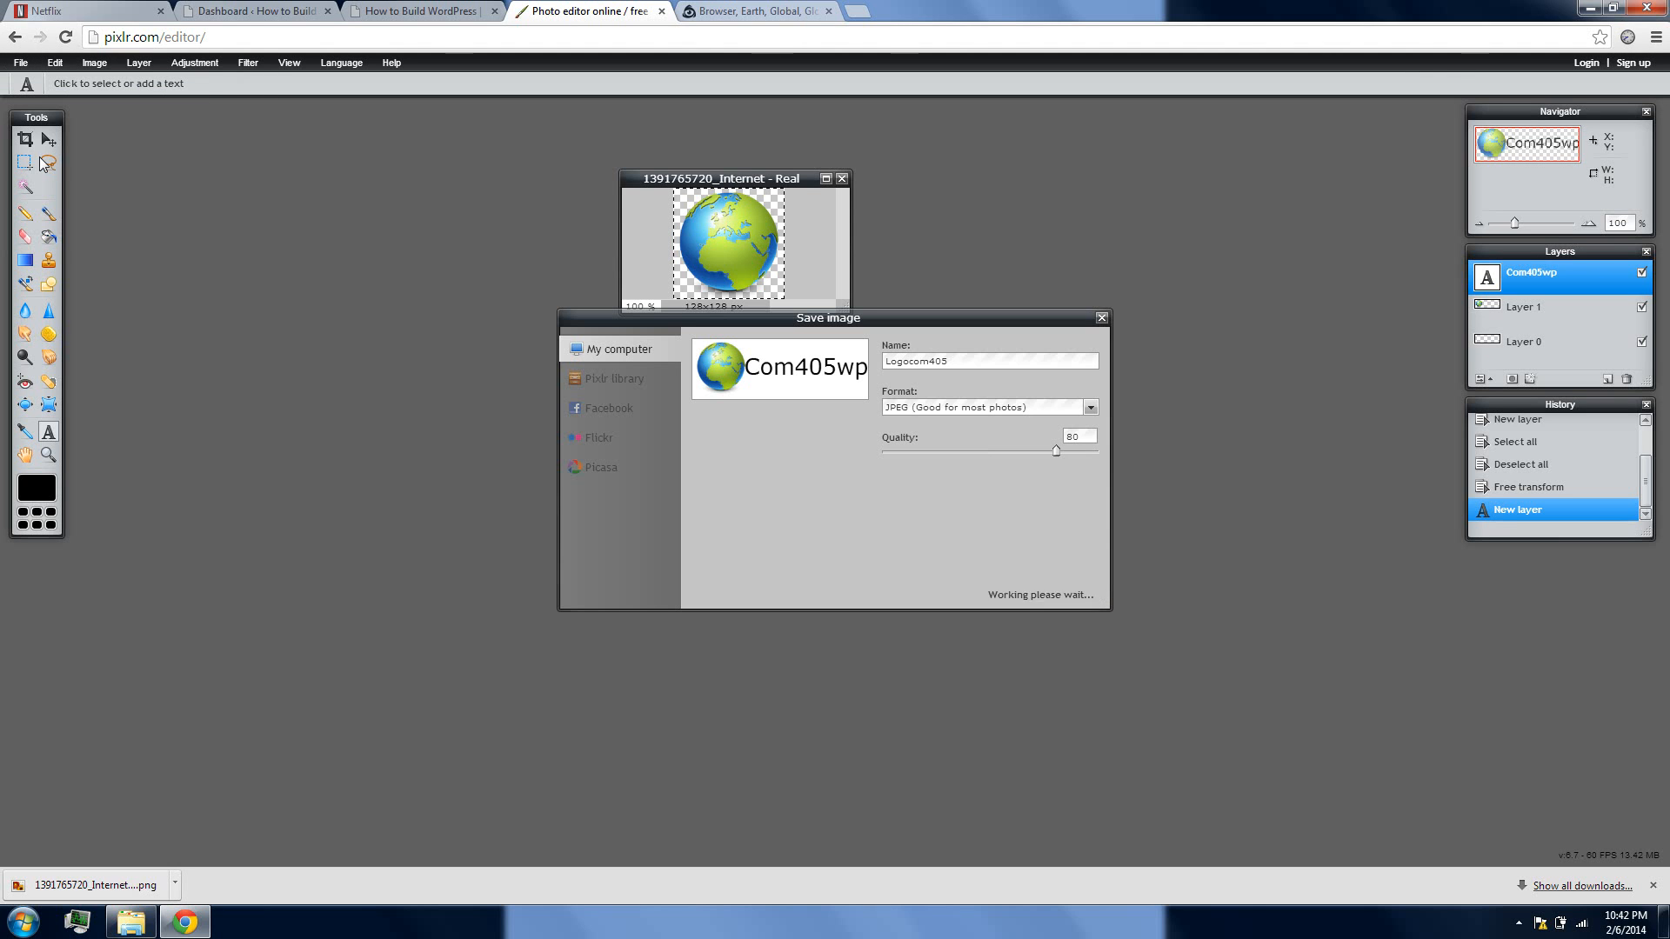
pyautogui.click(967, 406)
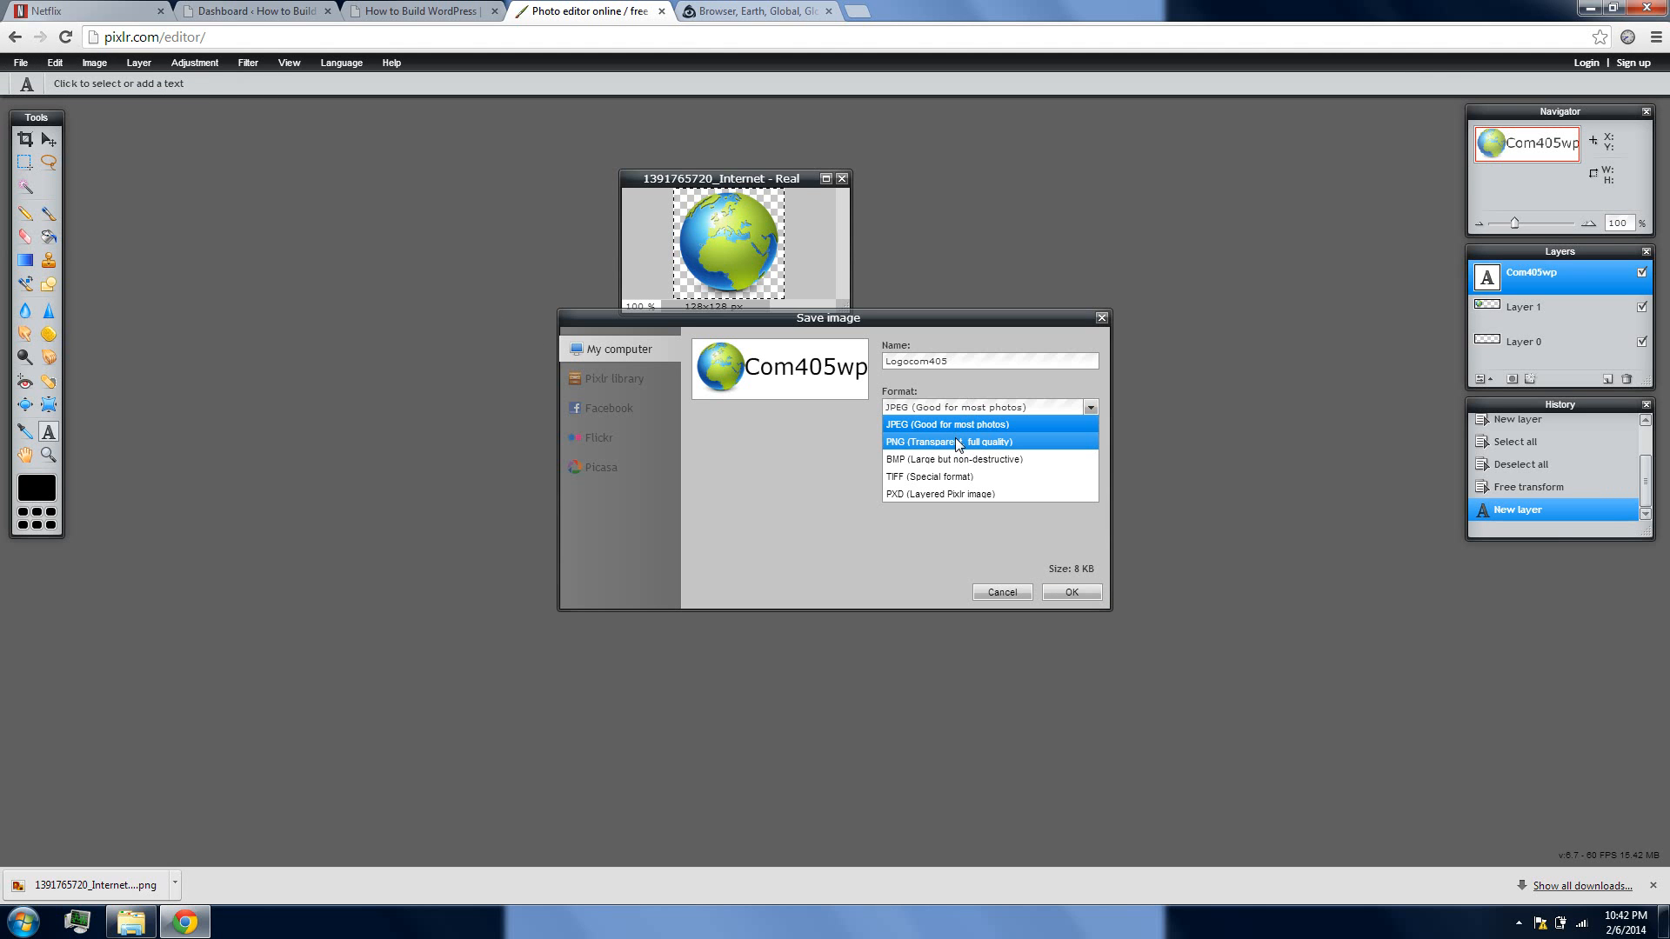
pyautogui.click(958, 443)
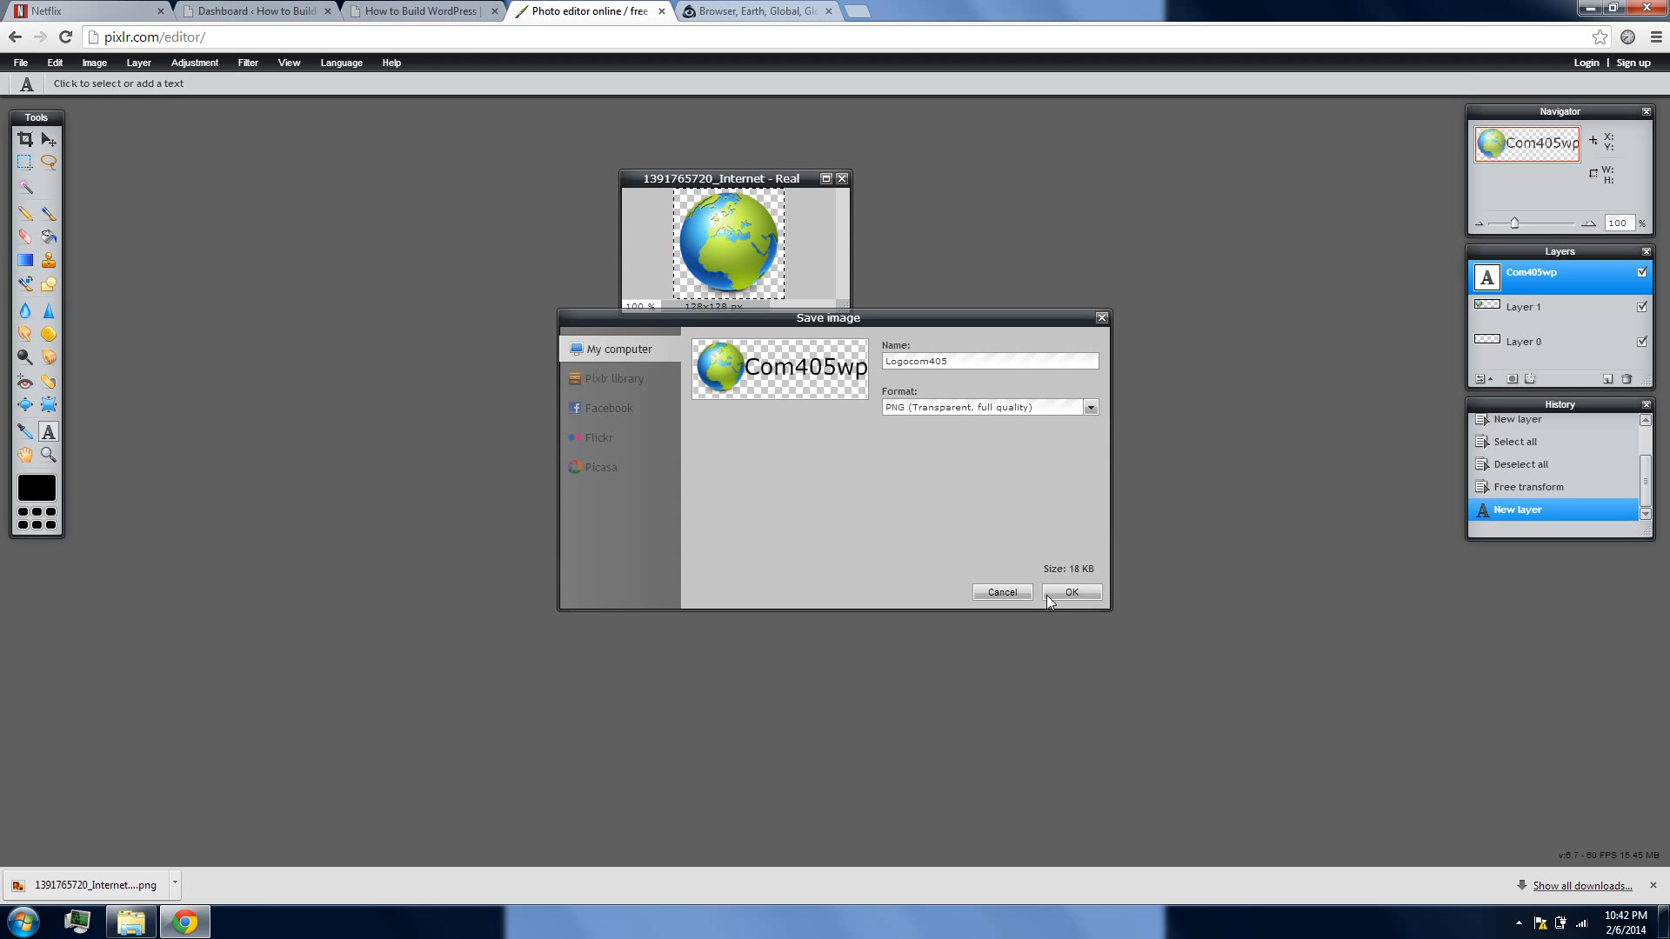
pyautogui.click(1069, 592)
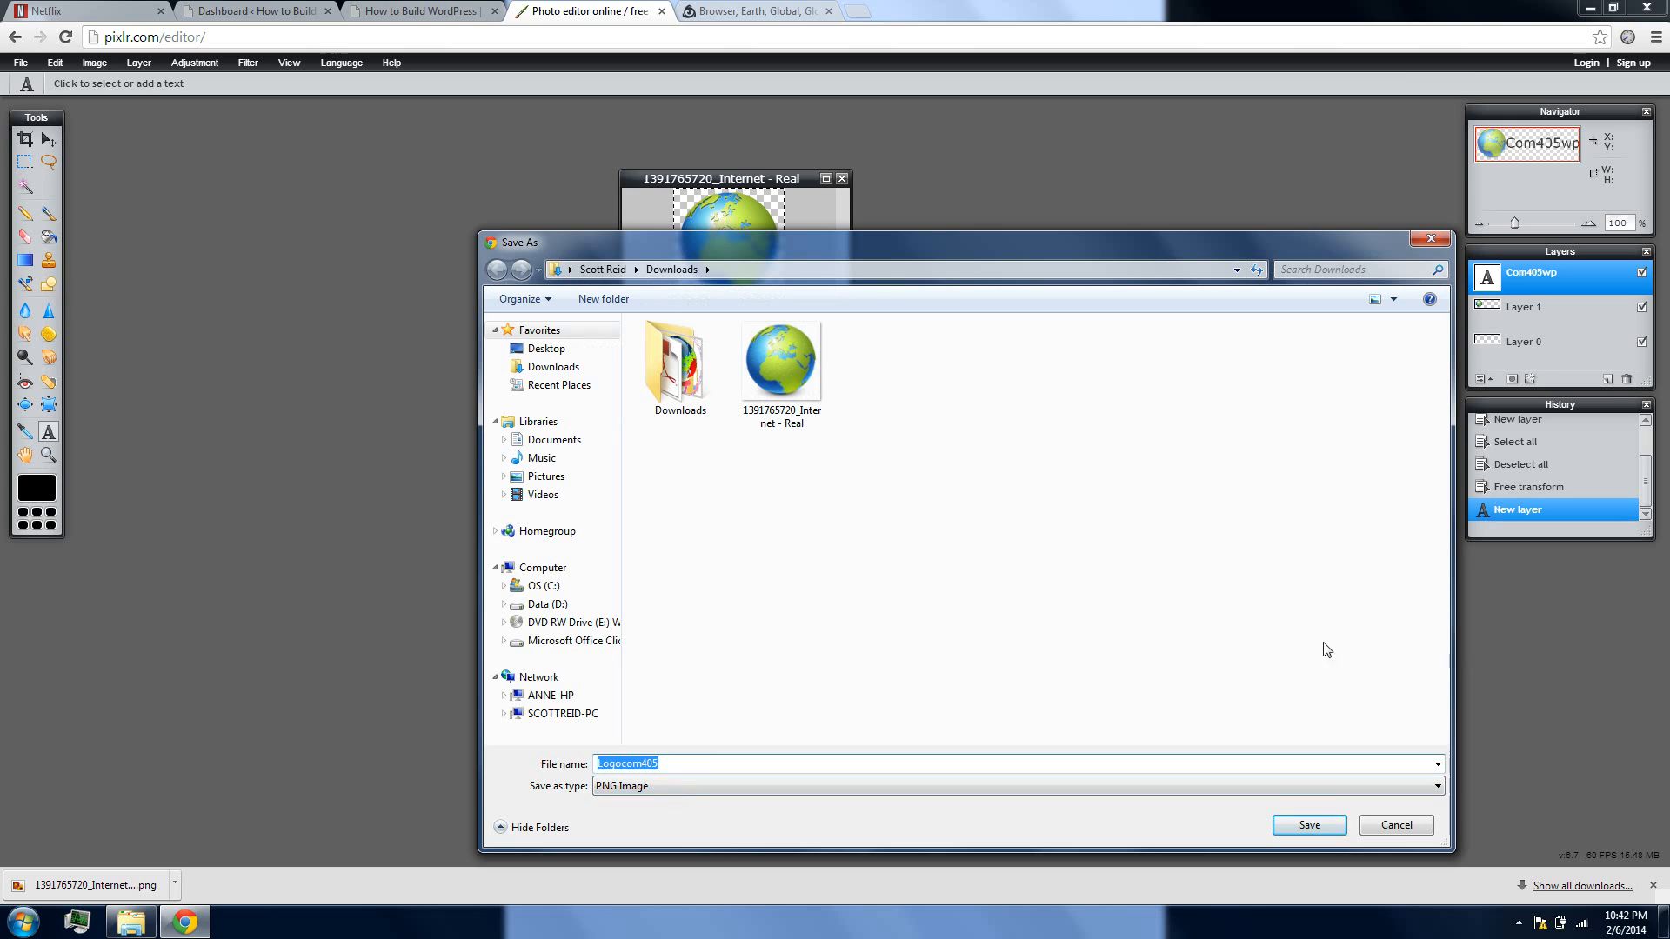
pyautogui.click(1308, 827)
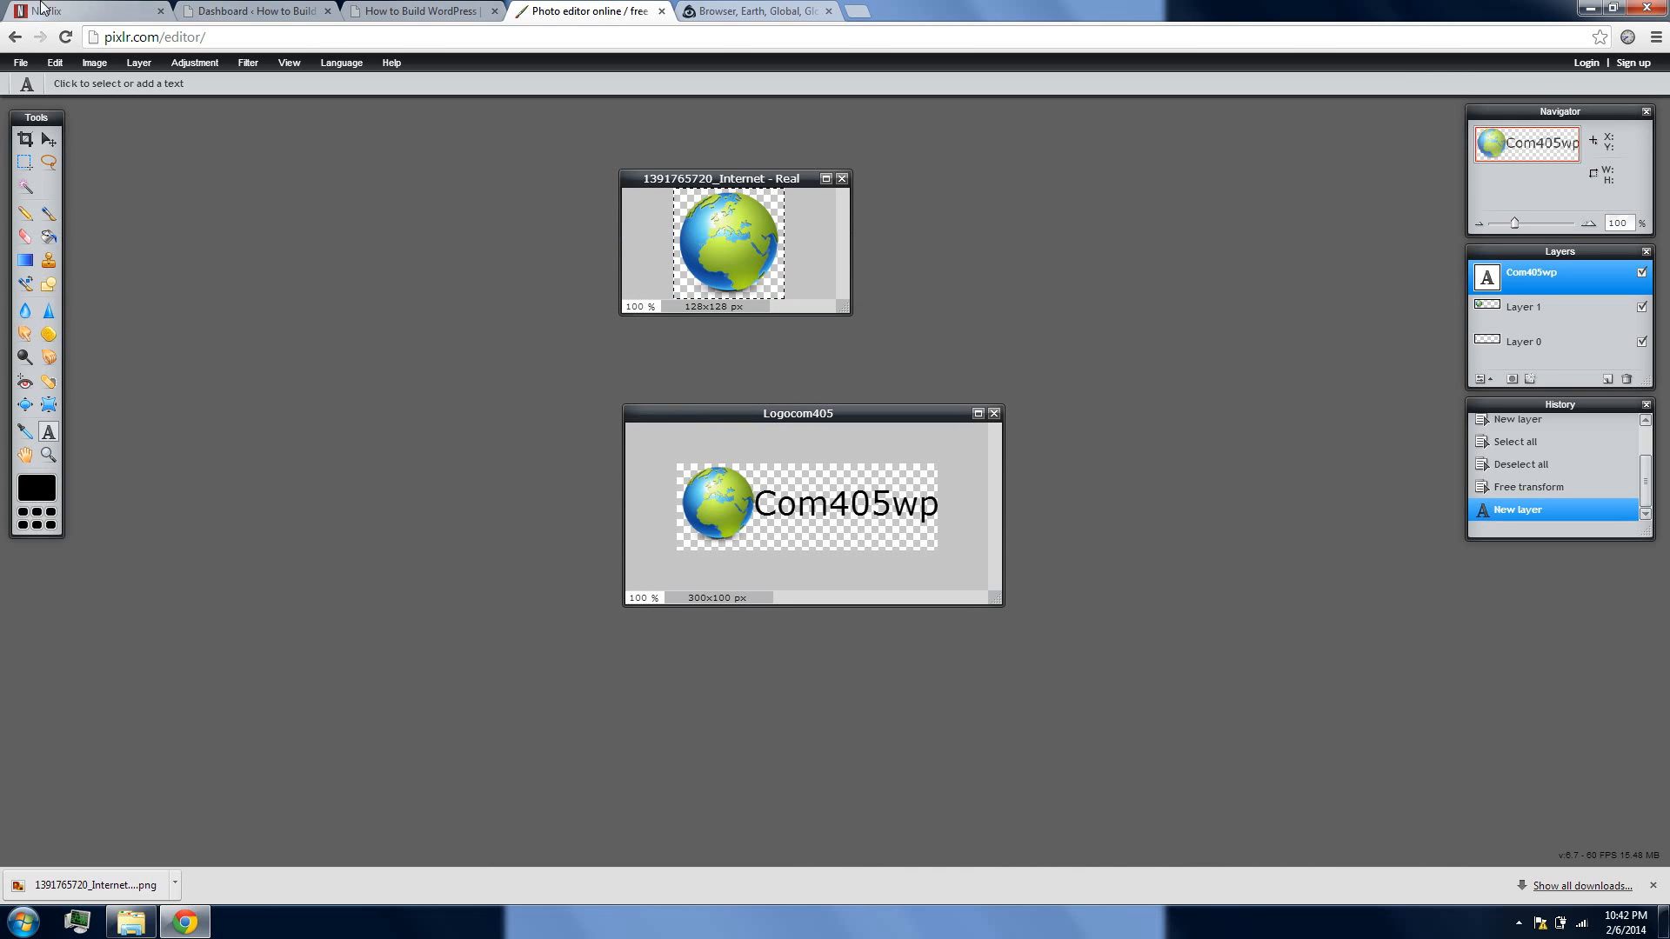
# Switch to the WordPress dashboard and start adding a new file to the media library
pyautogui.hotkey('ctrl', 'shift', 'Tab')
pyautogui.hotkey('ctrl', 'shift', 'Tab')
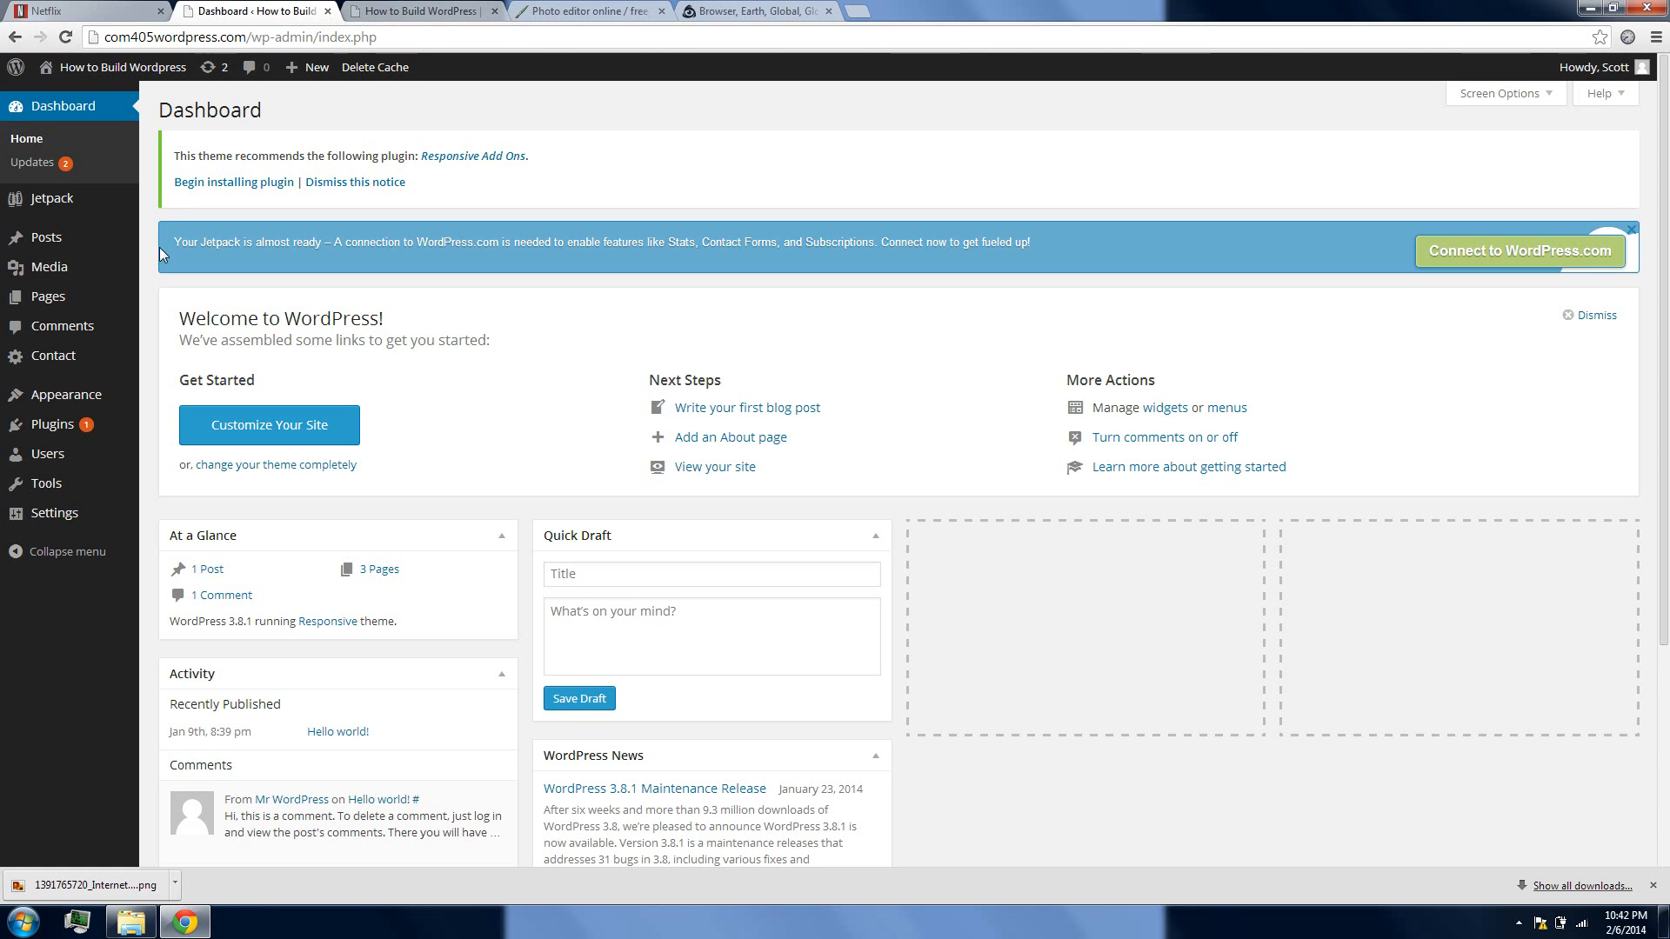
pyautogui.click(80, 273)
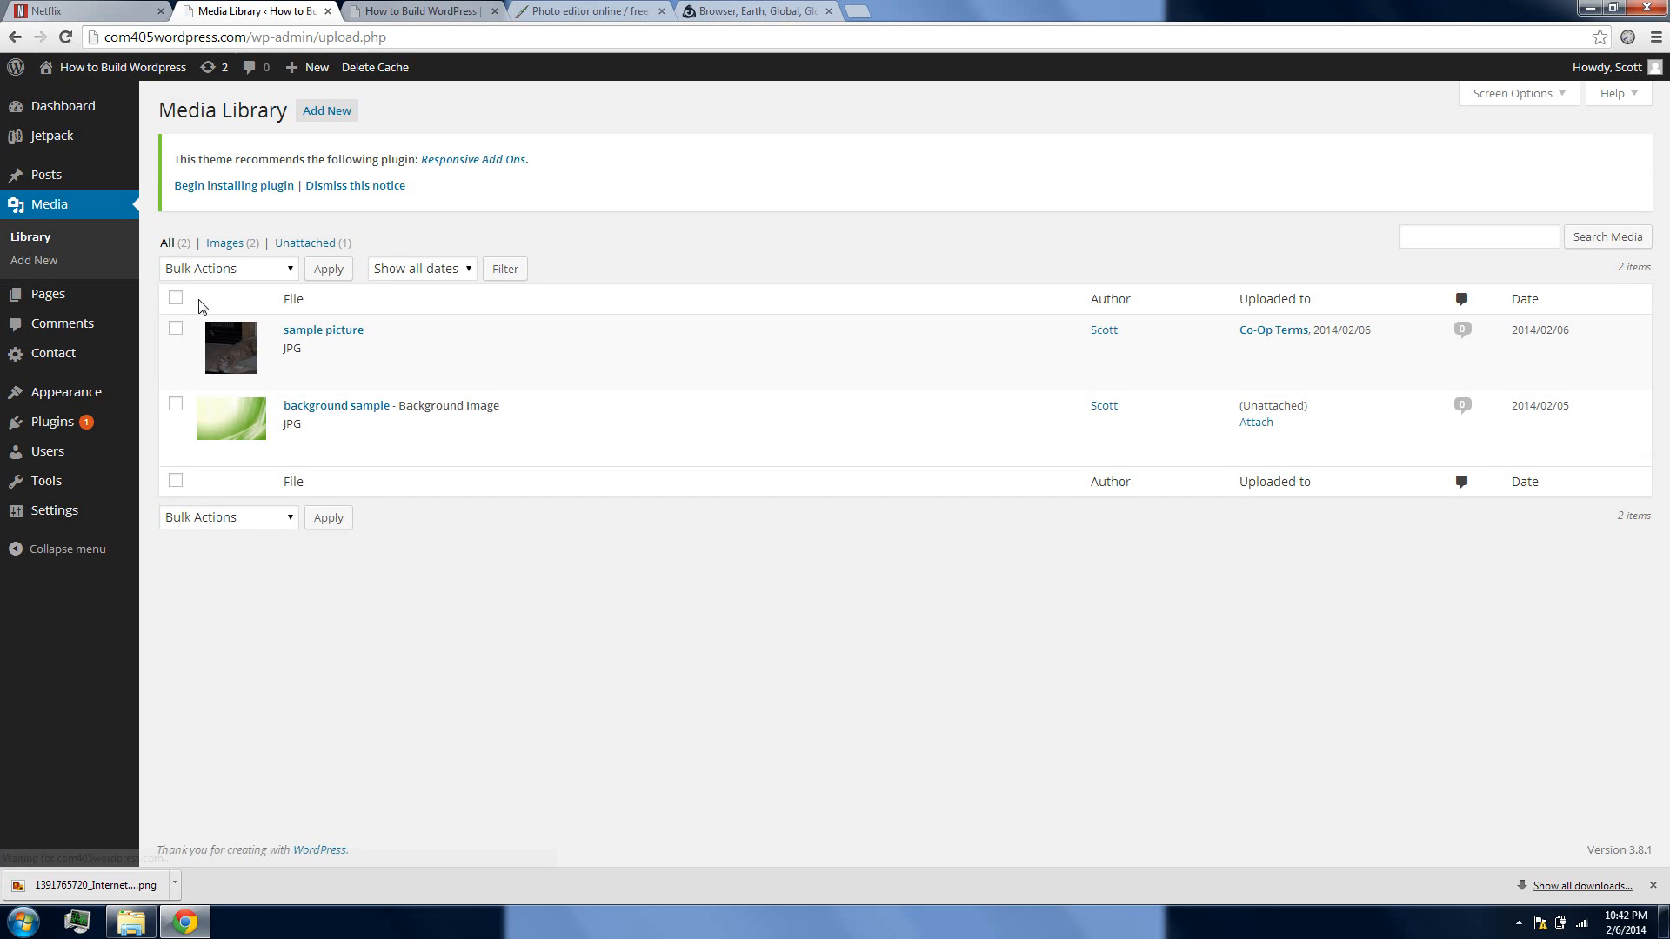
pyautogui.click(327, 117)
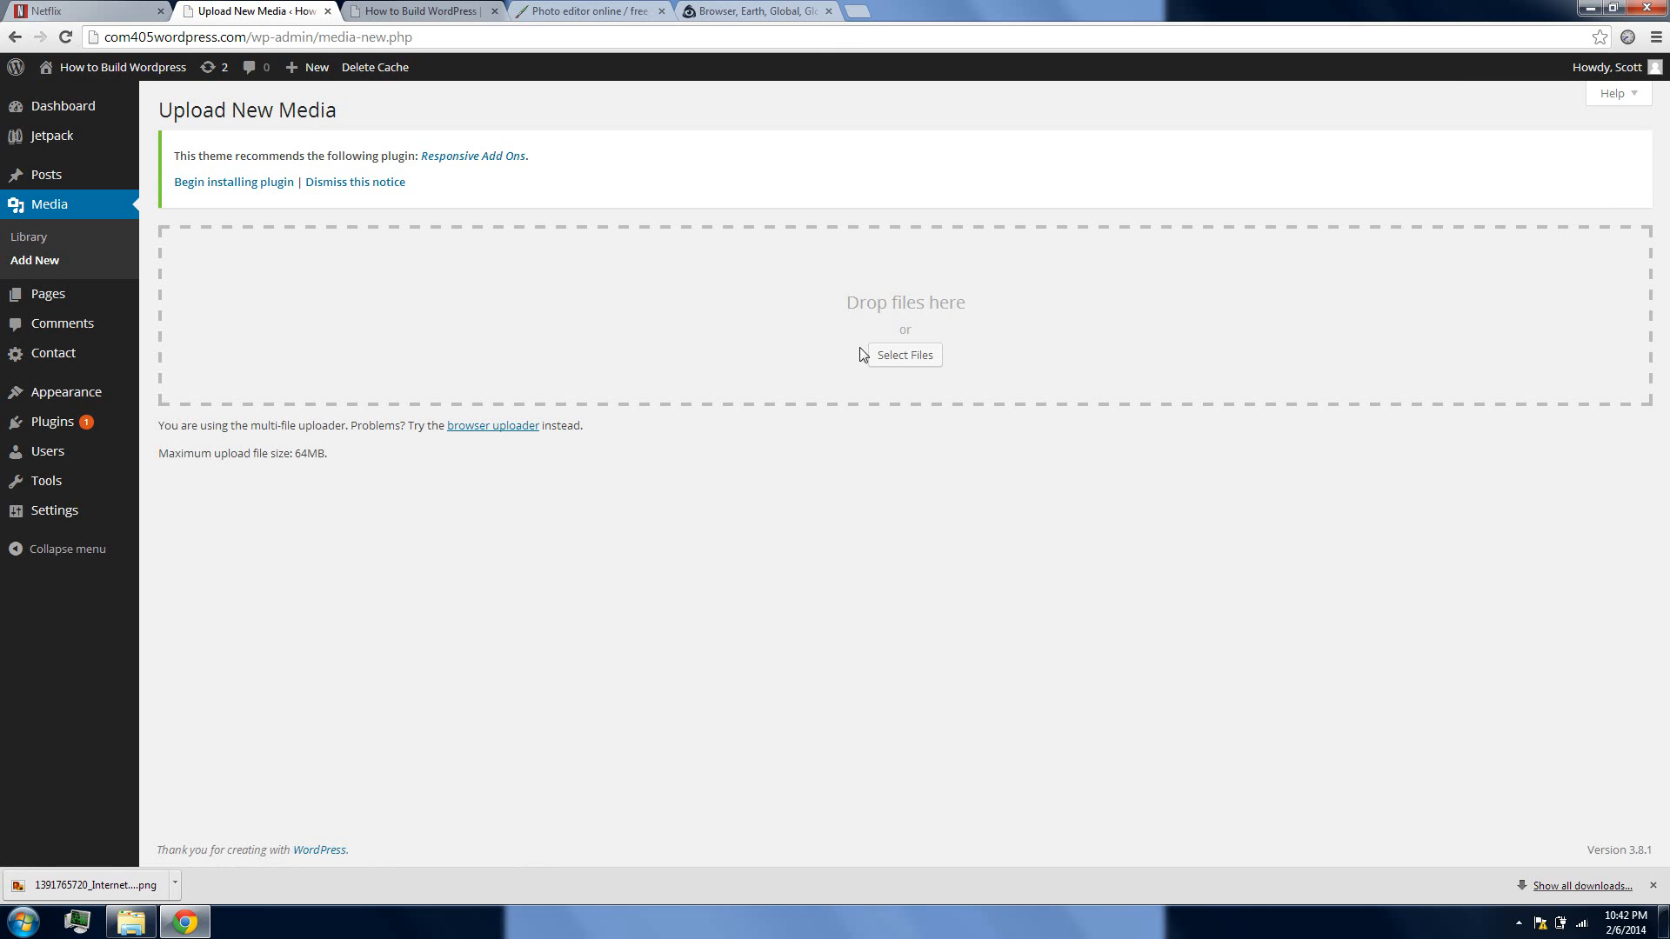
# Open the Downloads folder in a smaller Windows Explorer window and upload Logocom405 from it to the WordPress media library
pyautogui.click(130, 922)
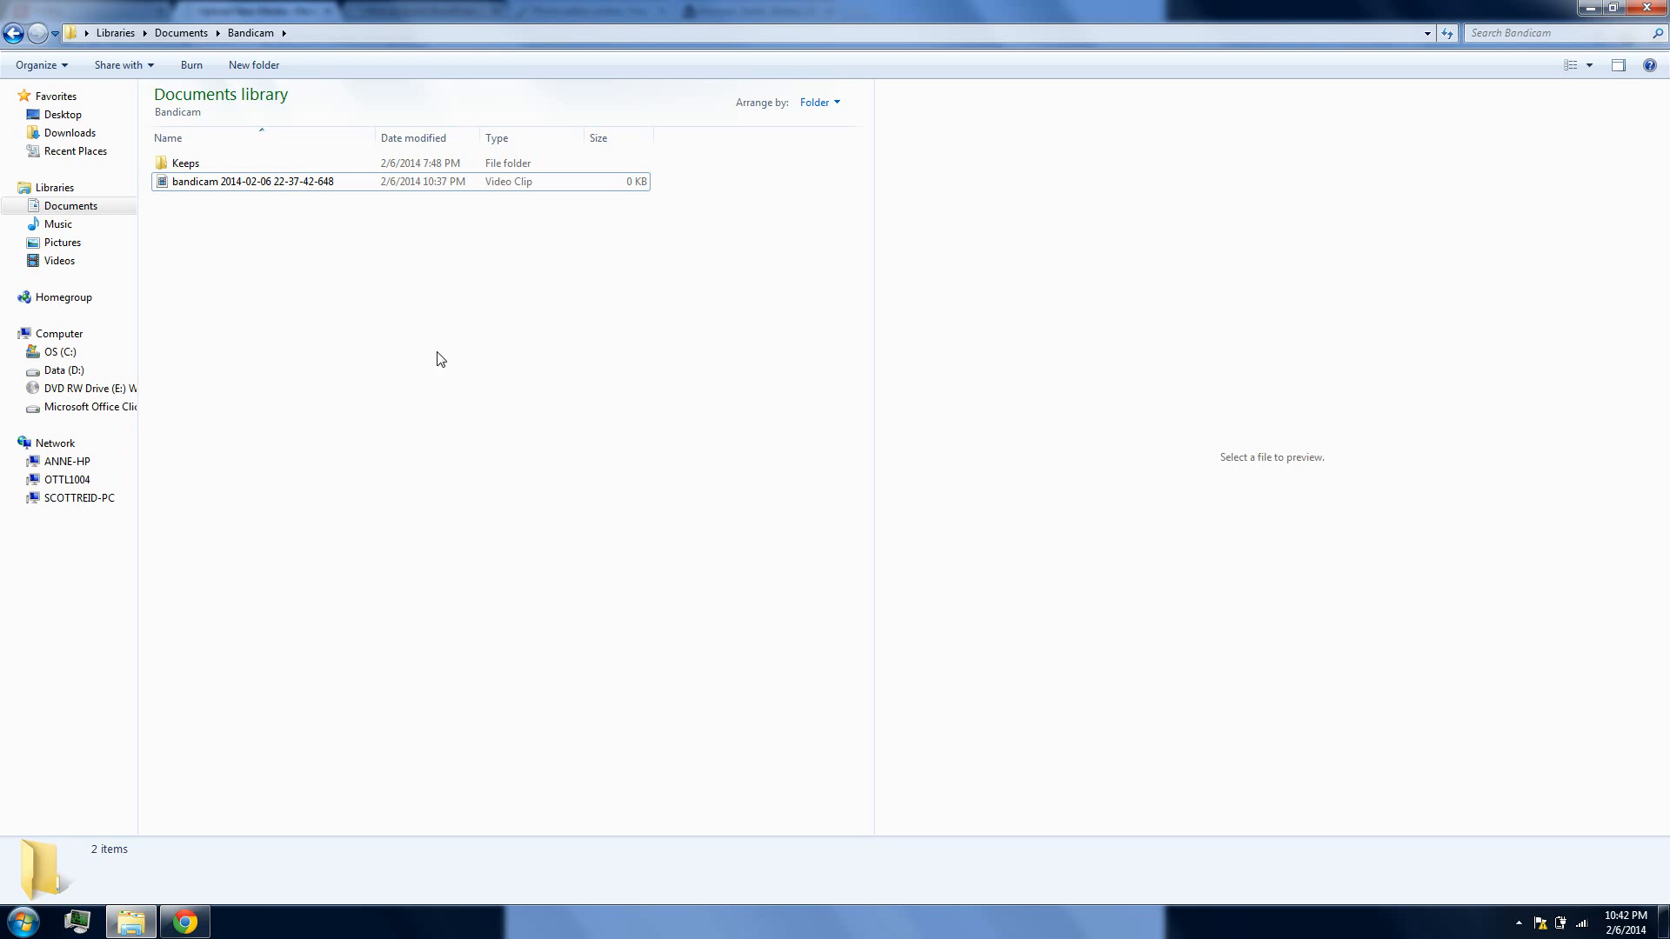
pyautogui.click(68, 132)
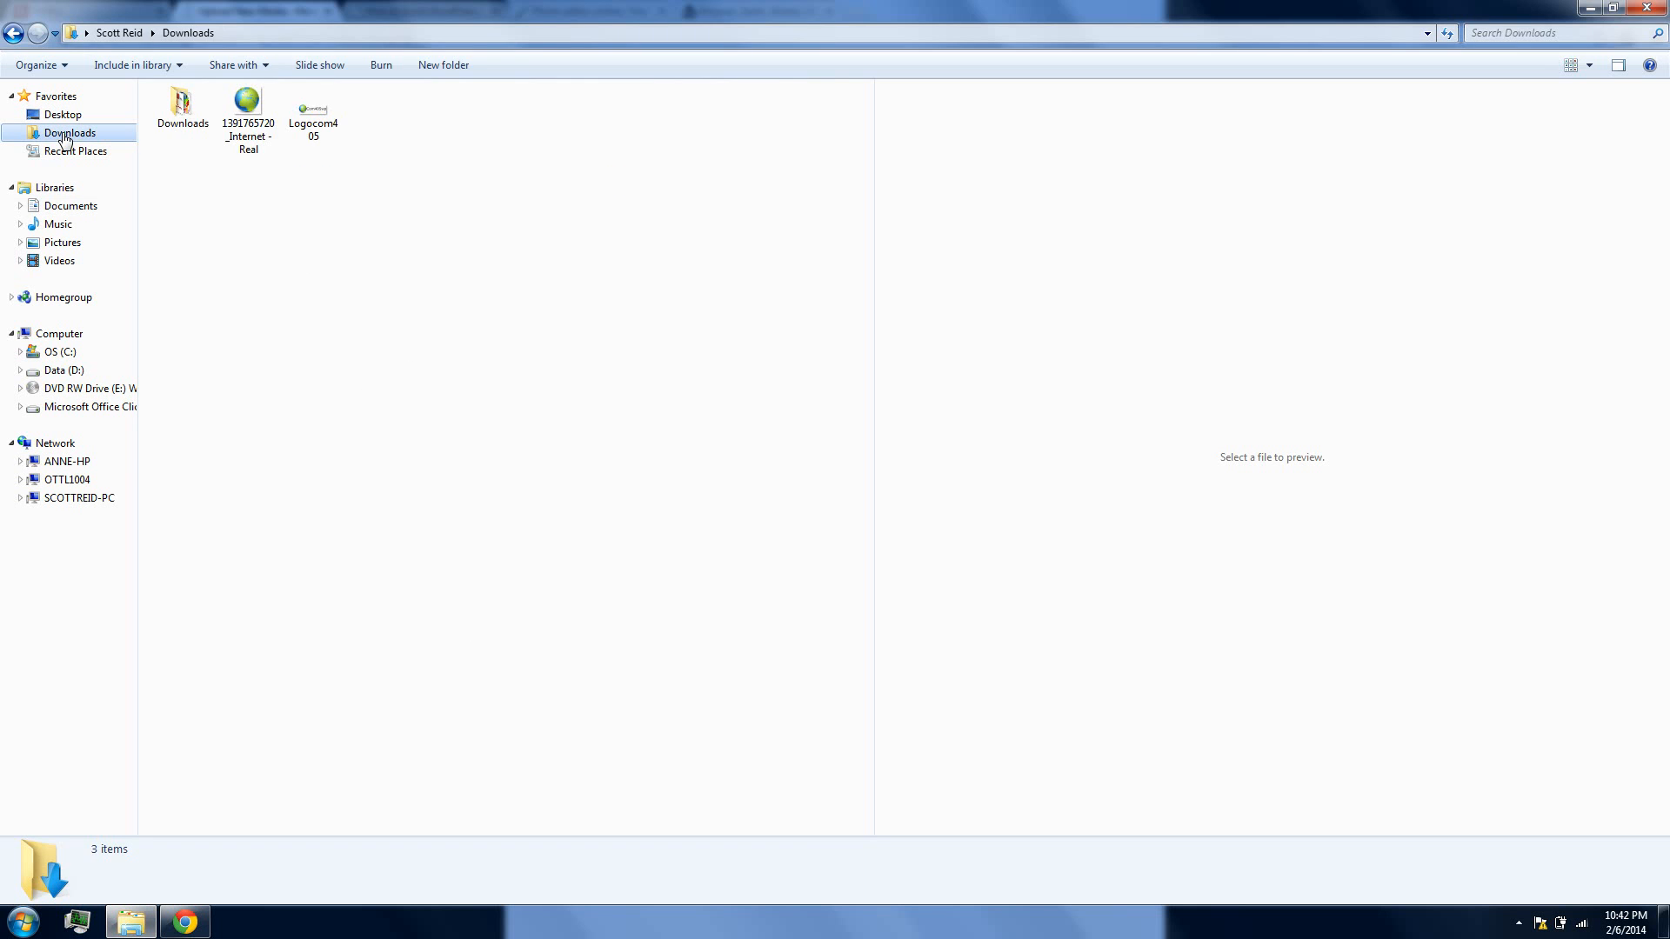
pyautogui.doubleClick(400, 17)
pyautogui.click(1255, 212)
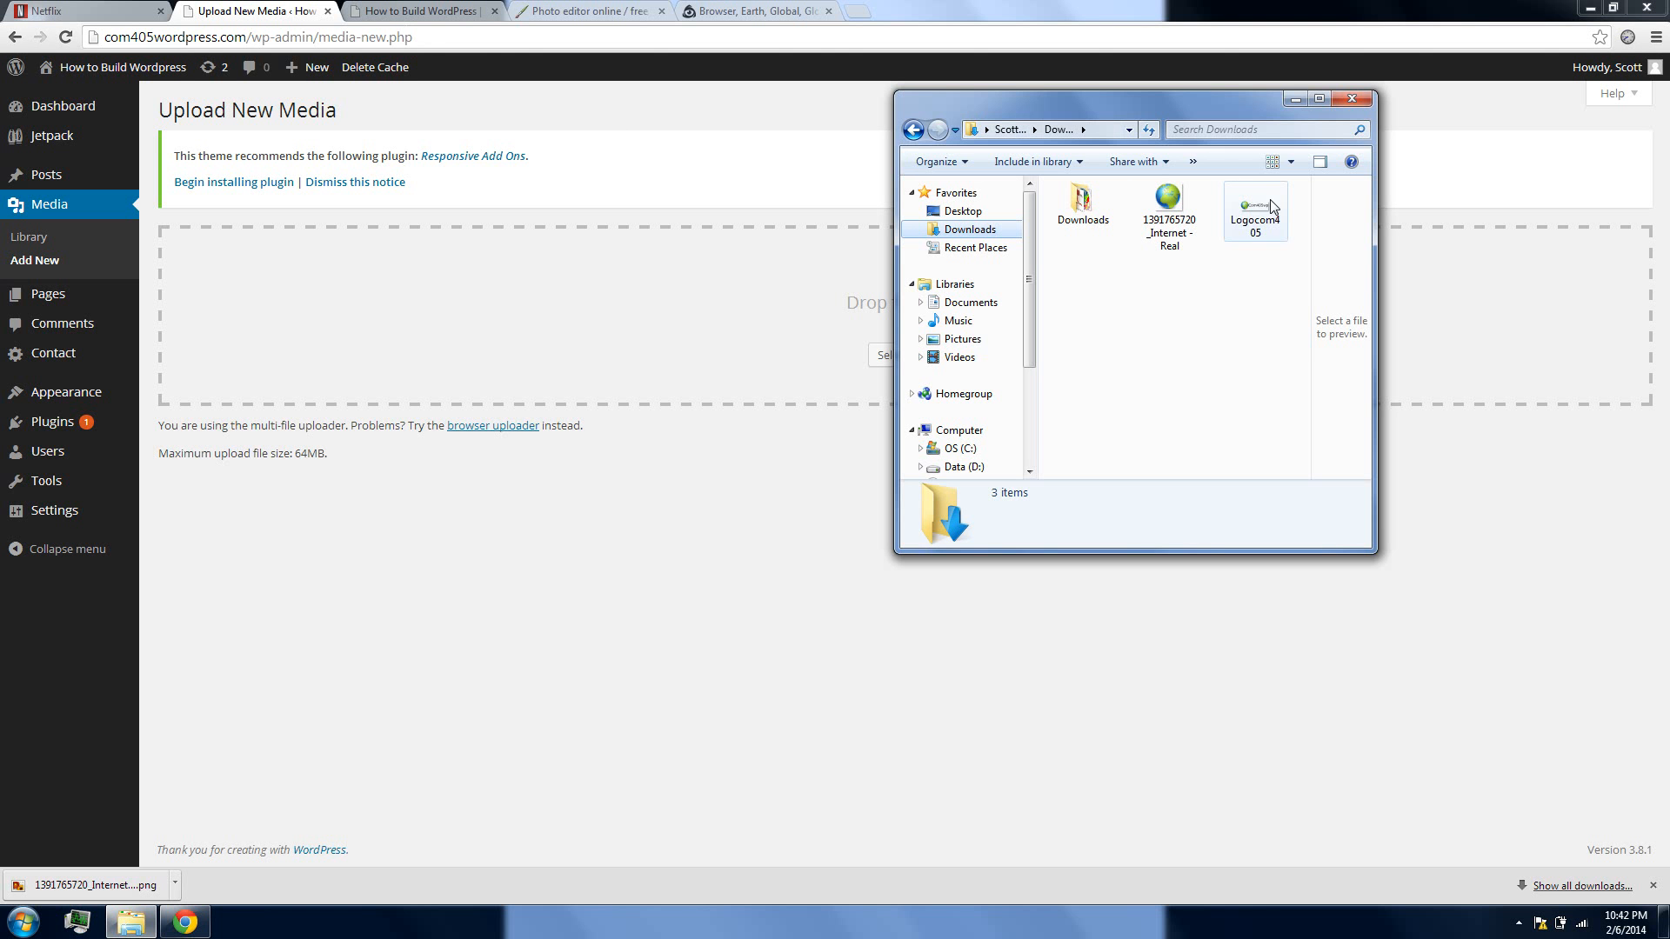
pyautogui.moveTo(1256, 212); pyautogui.dragTo(779, 435)
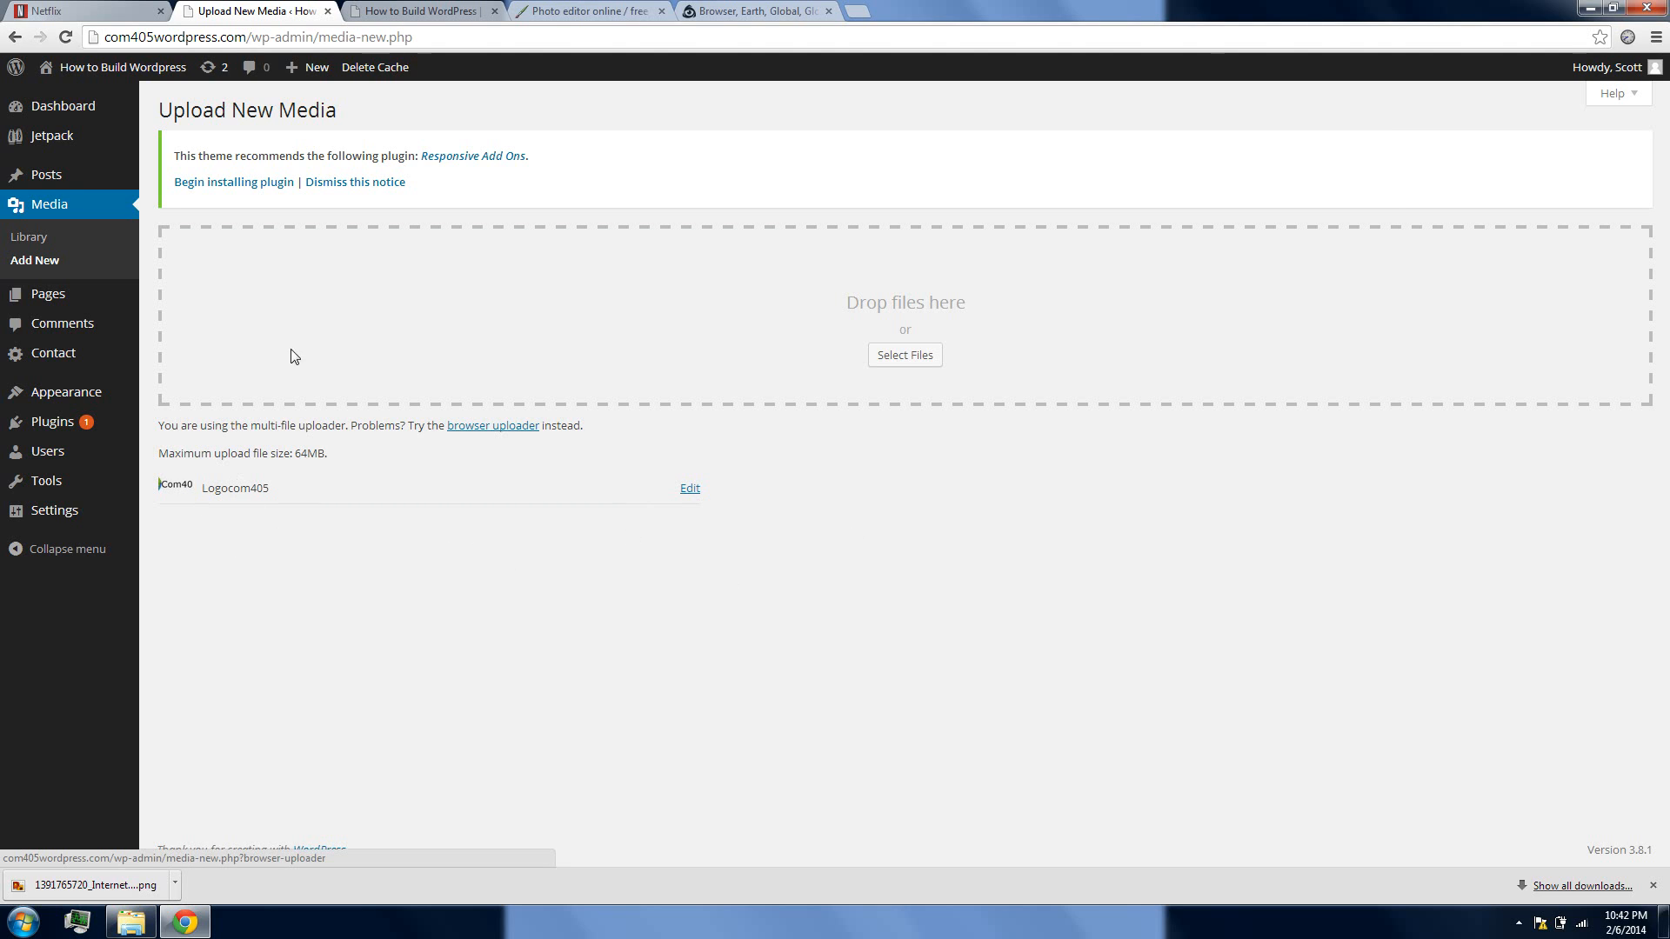
pyautogui.click(422, 11)
pyautogui.click(589, 11)
pyautogui.click(289, 8)
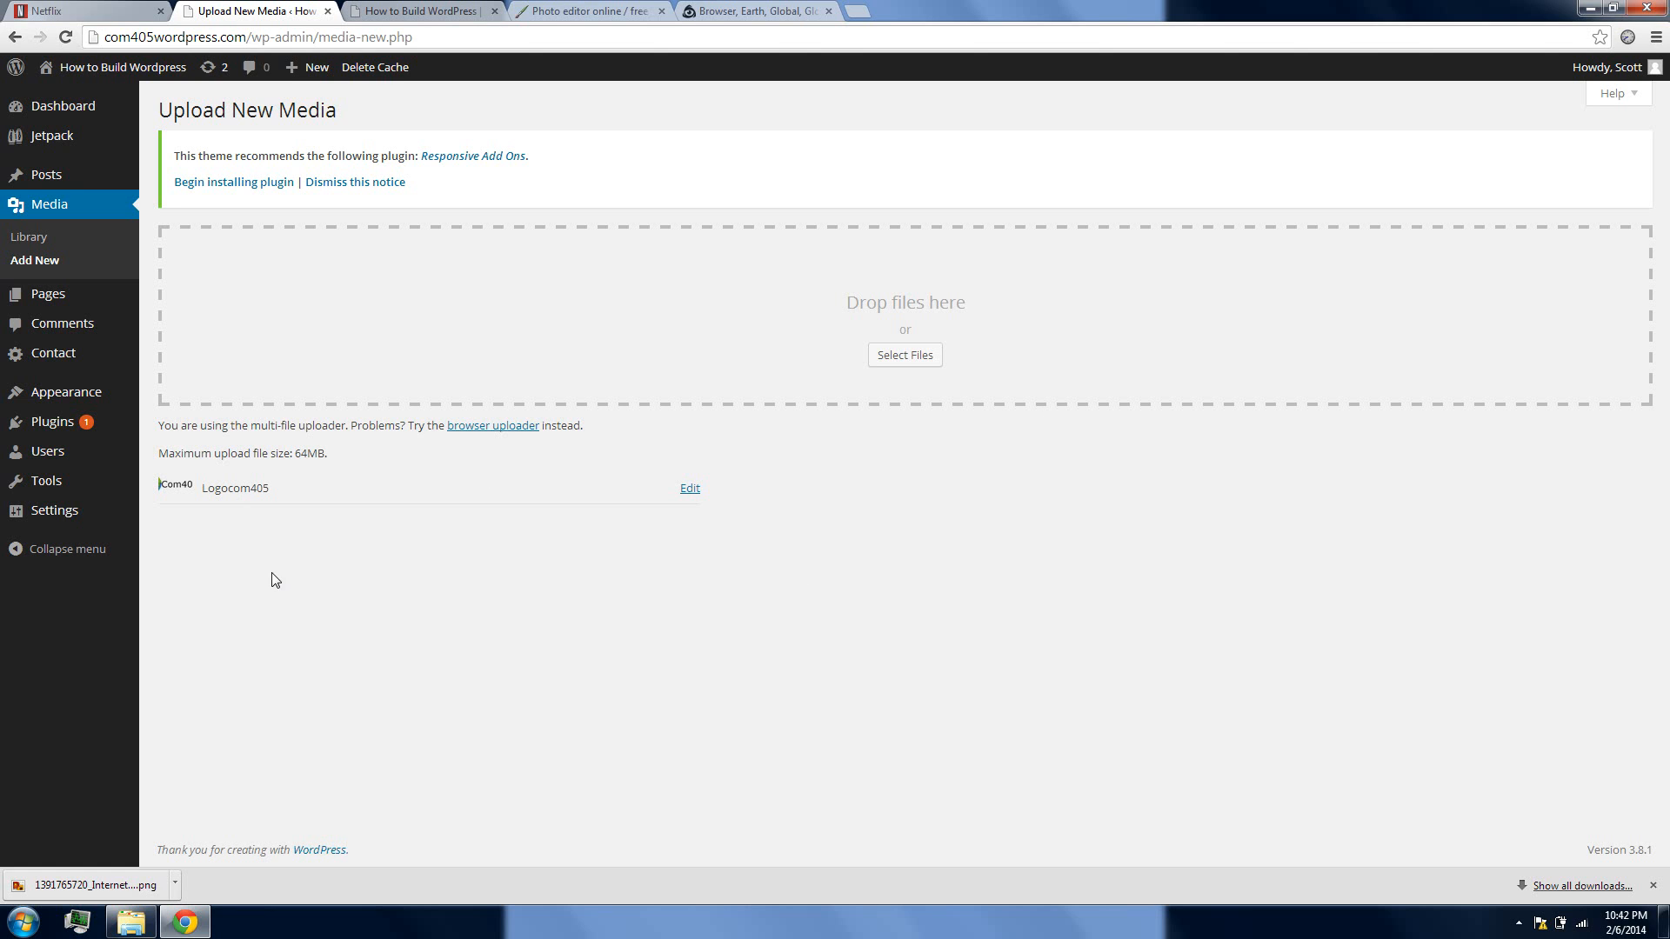
# Switch to the Pixlr editor, close the Logocom405 image without saving, and move the globe image window aside
pyautogui.click(566, 10)
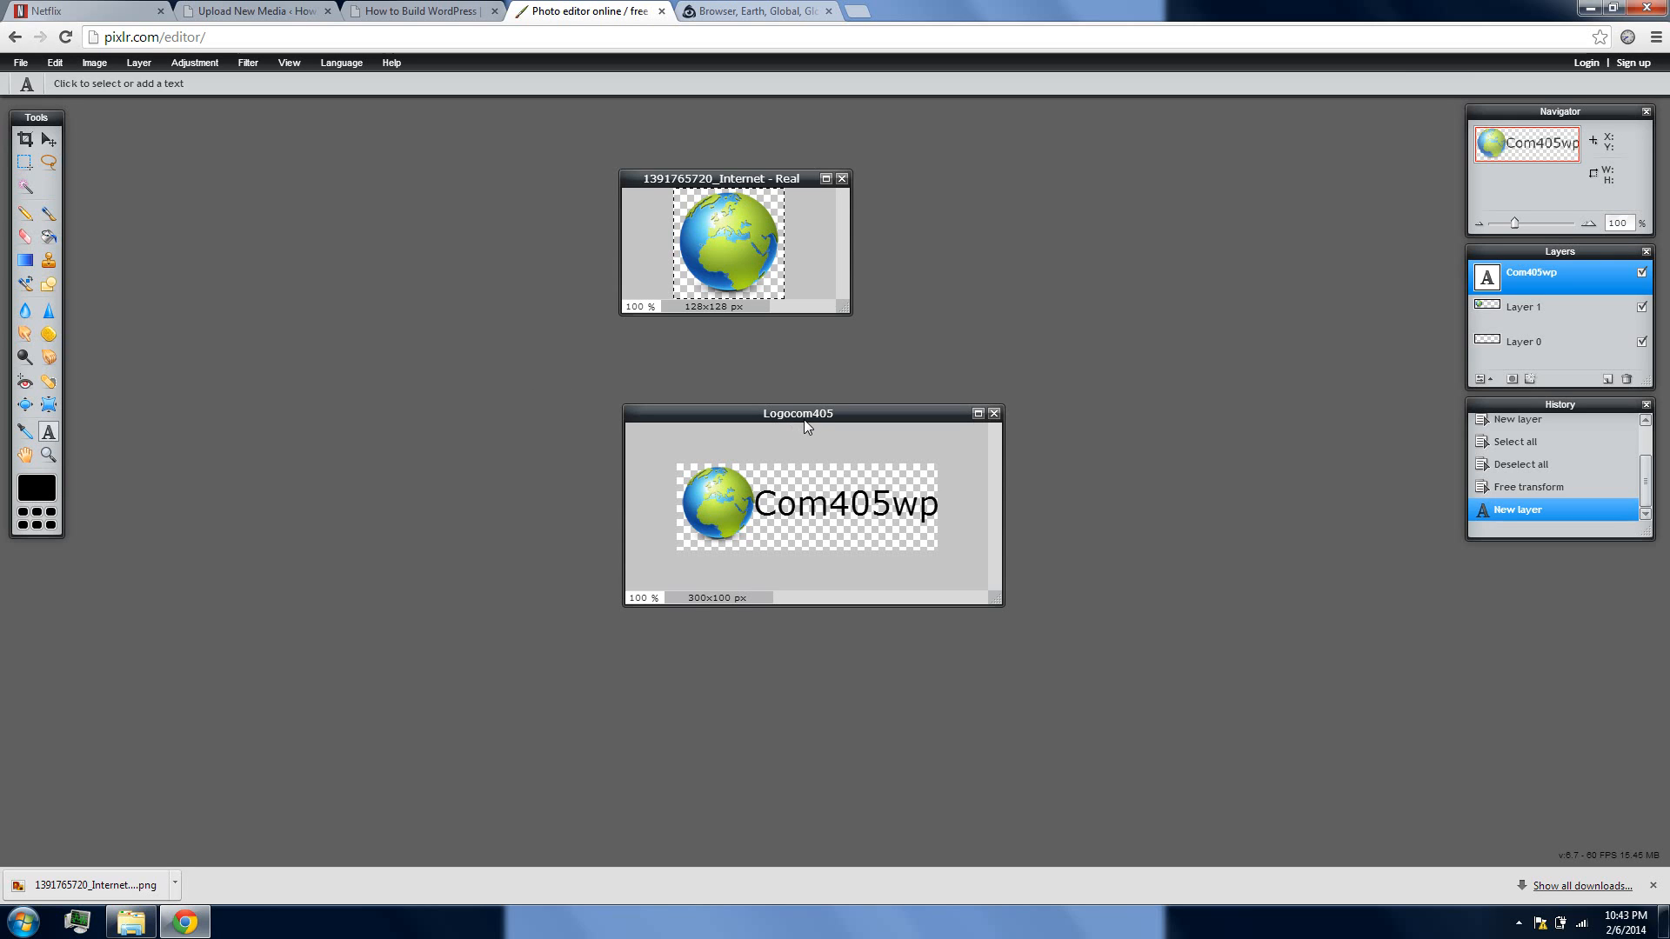
pyautogui.click(994, 414)
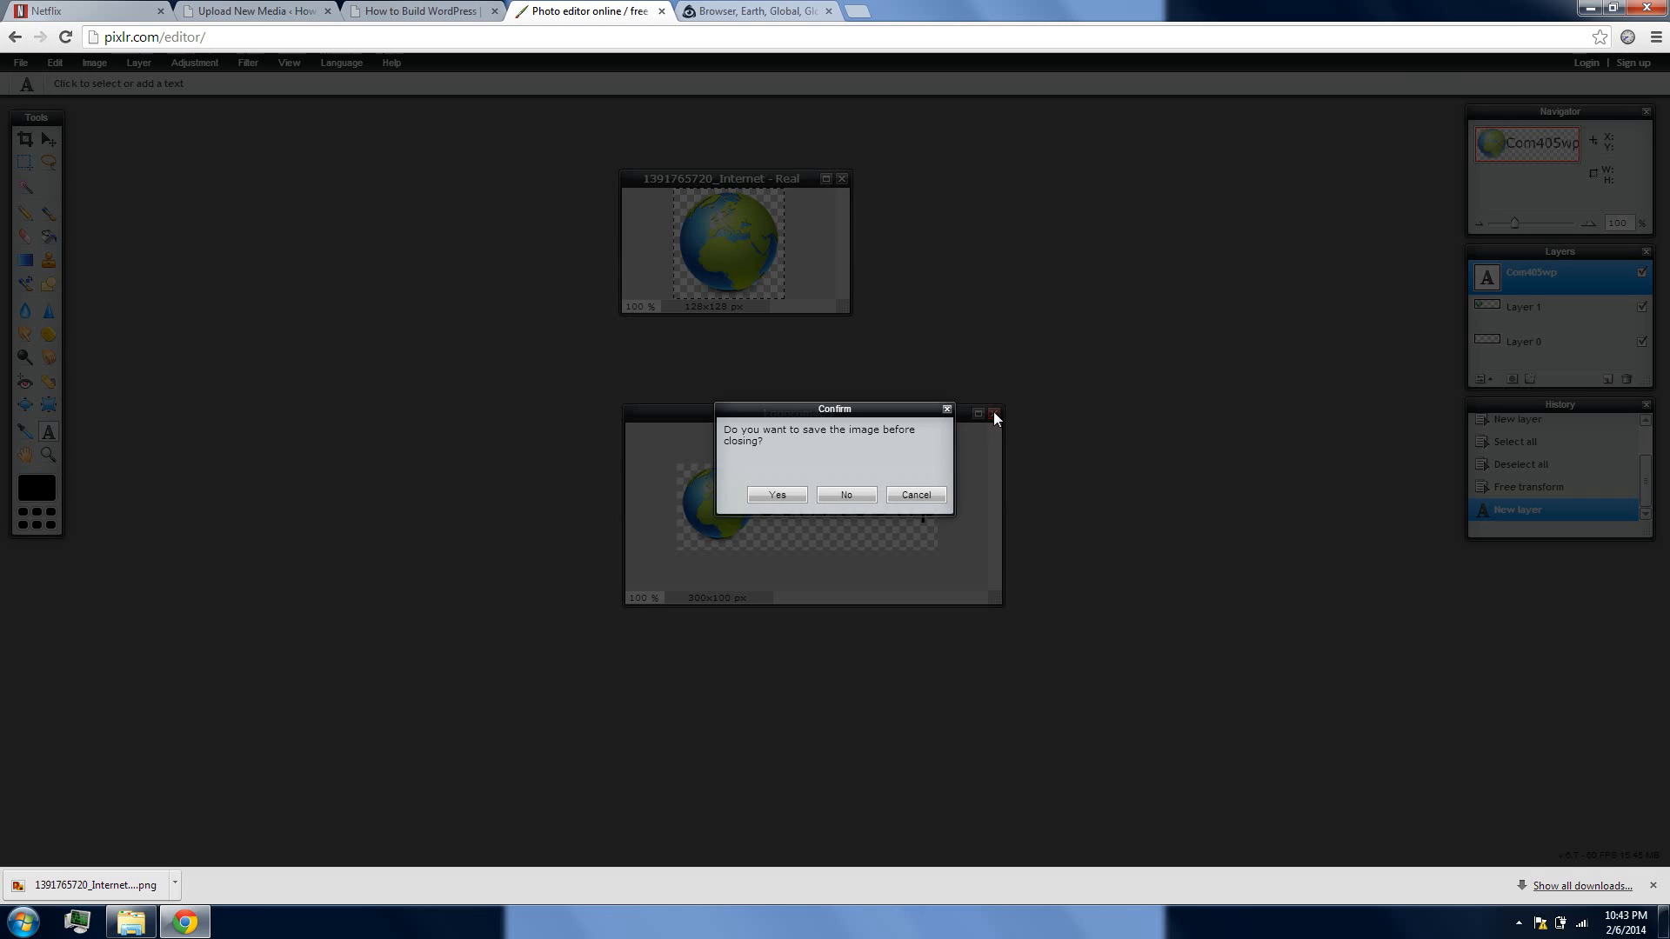
pyautogui.click(829, 501)
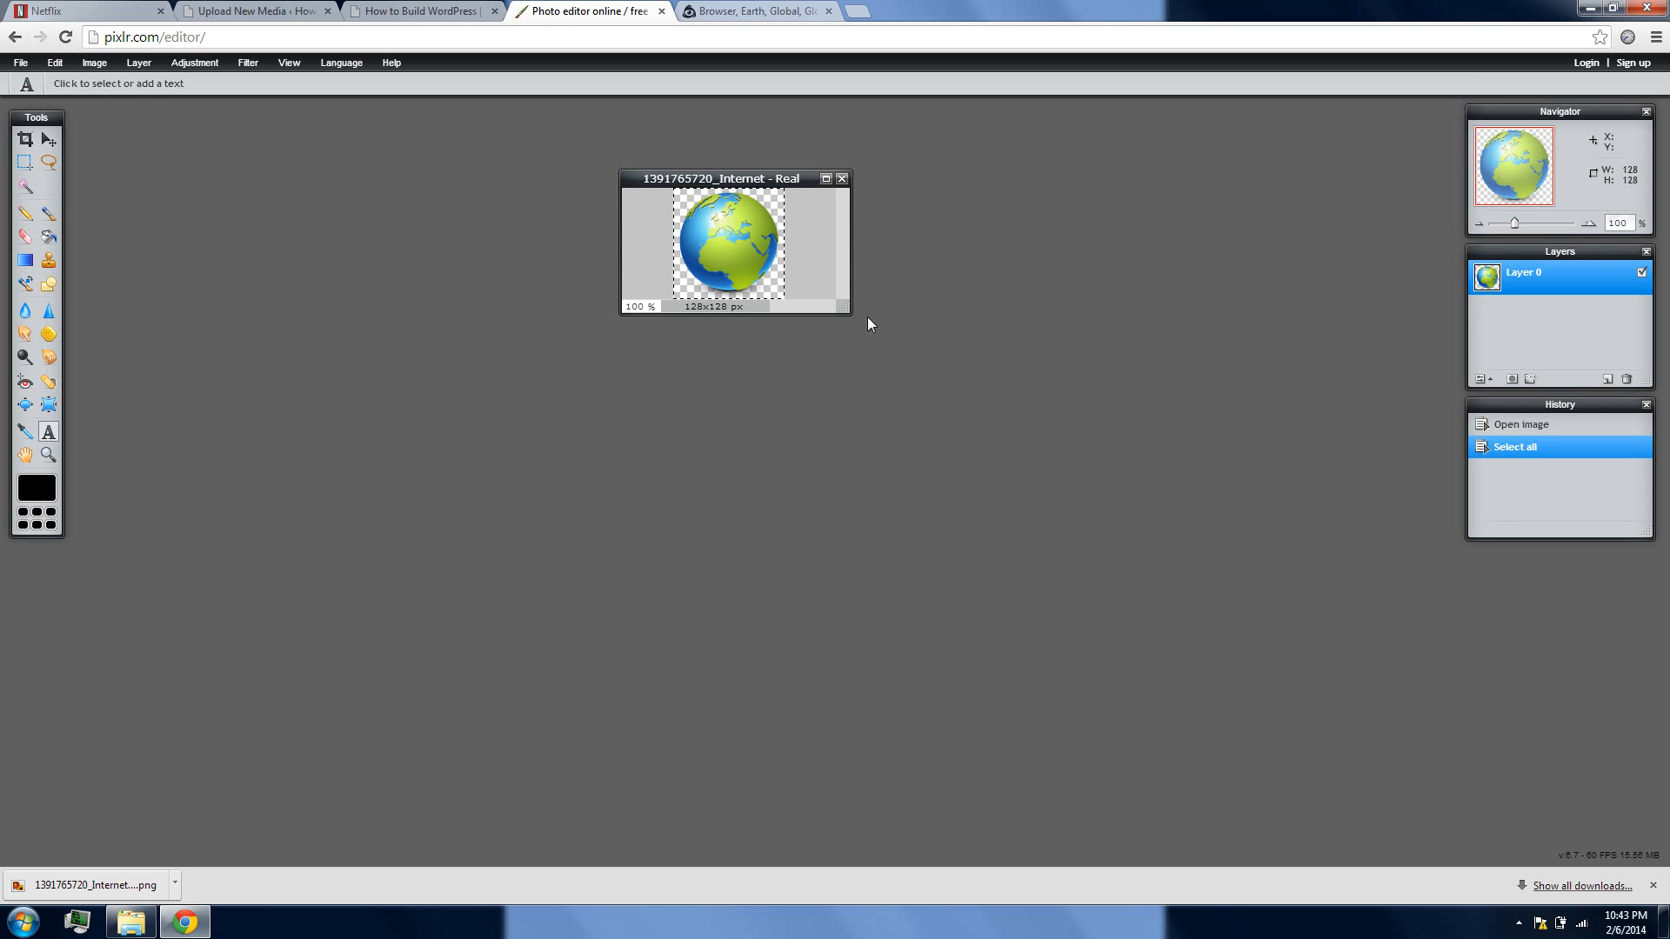
pyautogui.moveTo(787, 184); pyautogui.dragTo(467, 148)
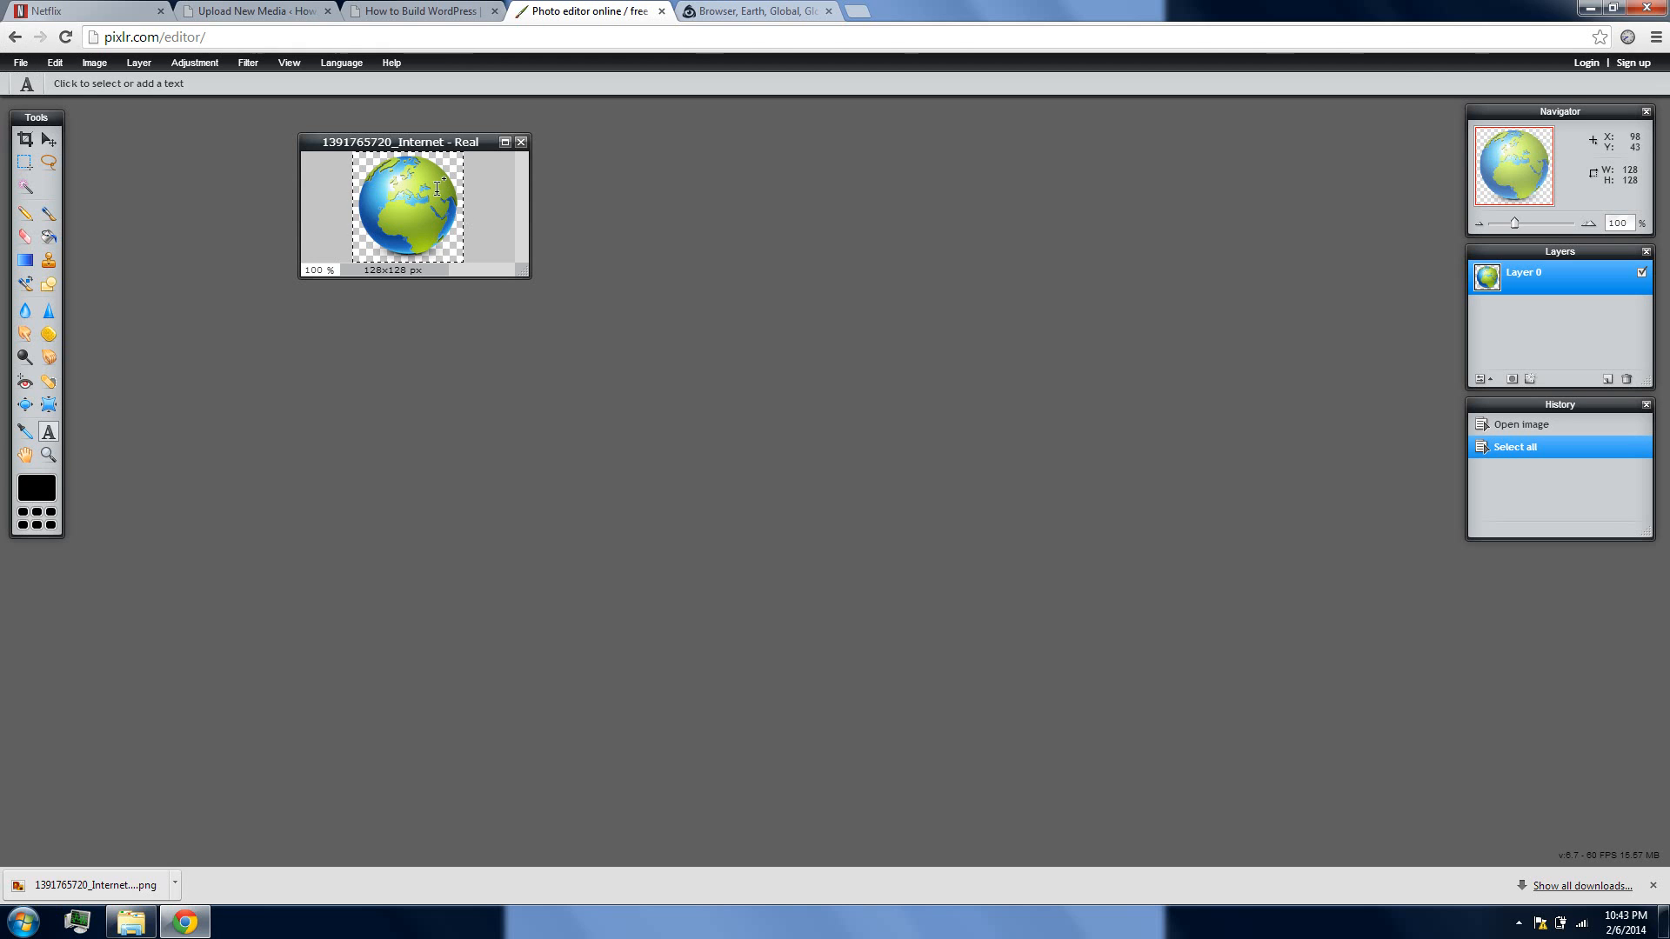
# Create a new transparent image named 16x16, with a width and height of 16 pixels
pyautogui.click(22, 68)
pyautogui.click(40, 83)
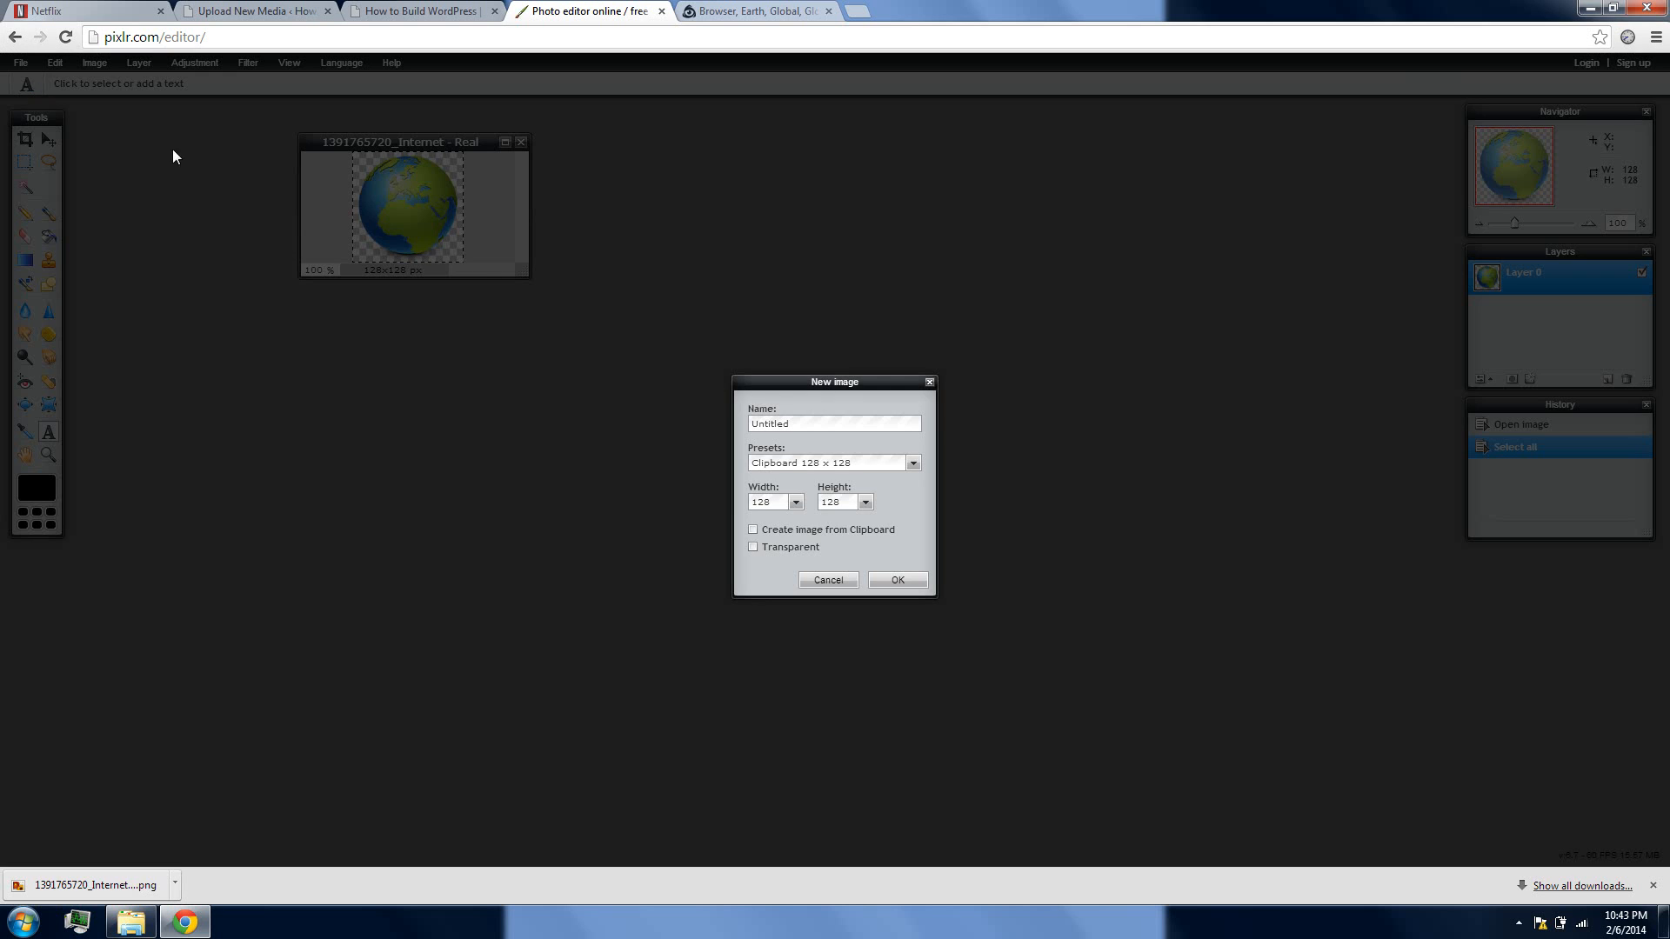
pyautogui.moveTo(771, 502); pyautogui.dragTo(745, 504)
pyautogui.write('16')
pyautogui.press('Tab')
pyautogui.doubleClick(834, 415)
pyautogui.write('16')
pyautogui.click(888, 581)
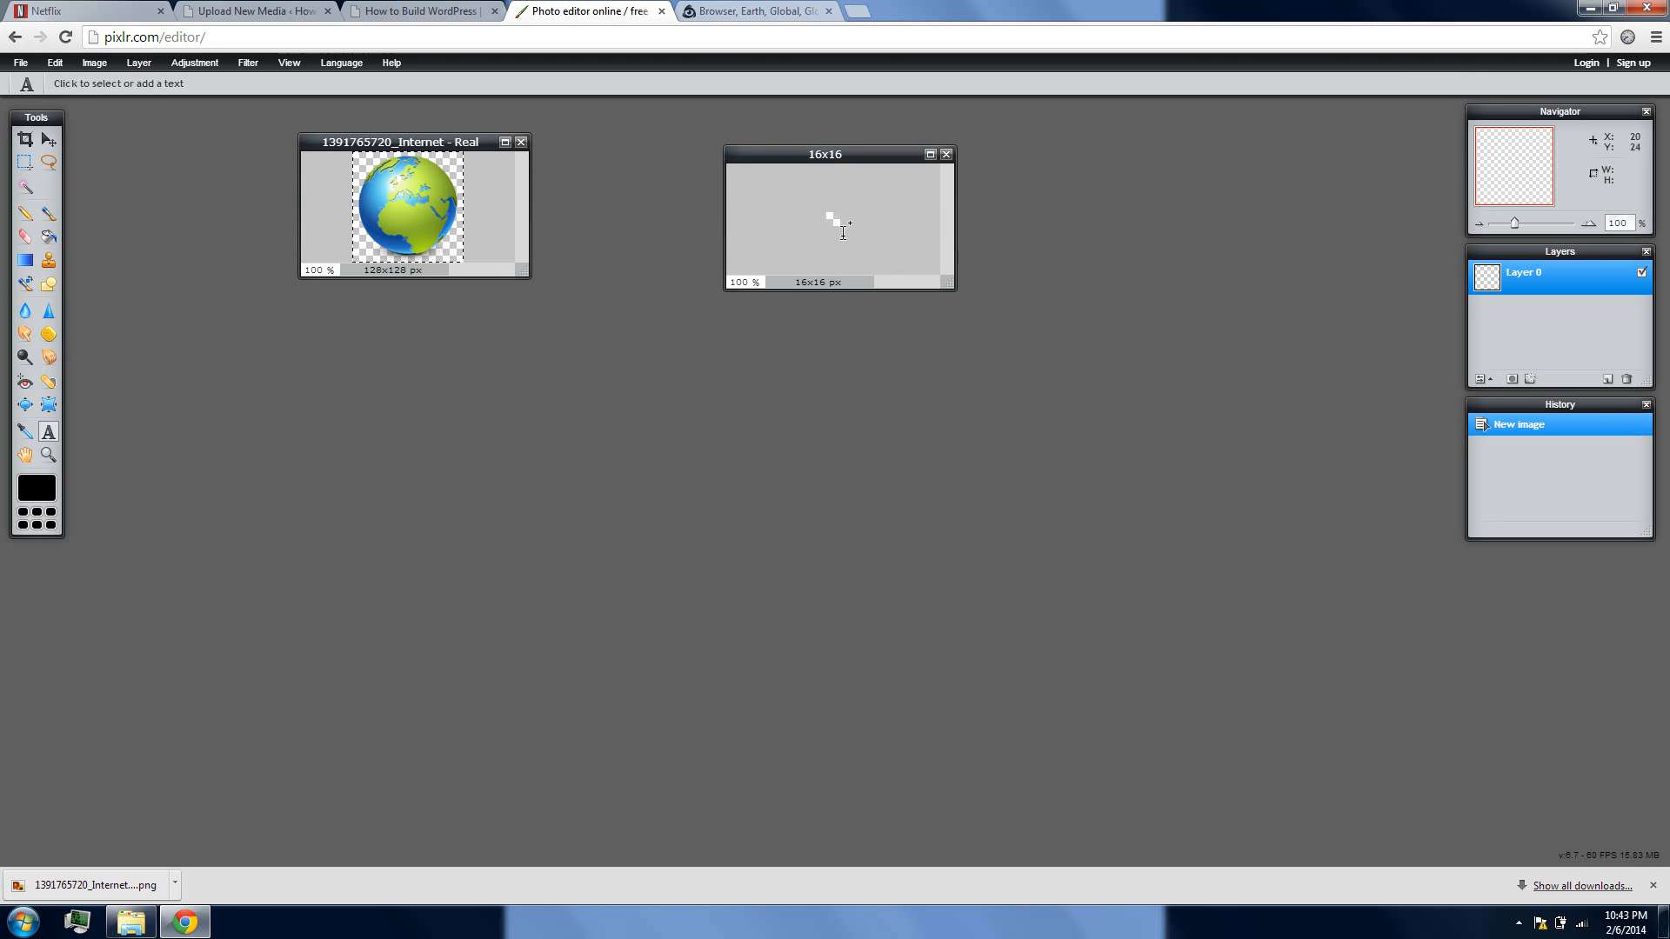
# Enlarge the 16x16 image window, copy the selected globe image, and paste it into the 16x16 image
pyautogui.moveTo(946, 282); pyautogui.dragTo(1333, 615)
pyautogui.moveTo(1514, 223); pyautogui.dragTo(1604, 225)
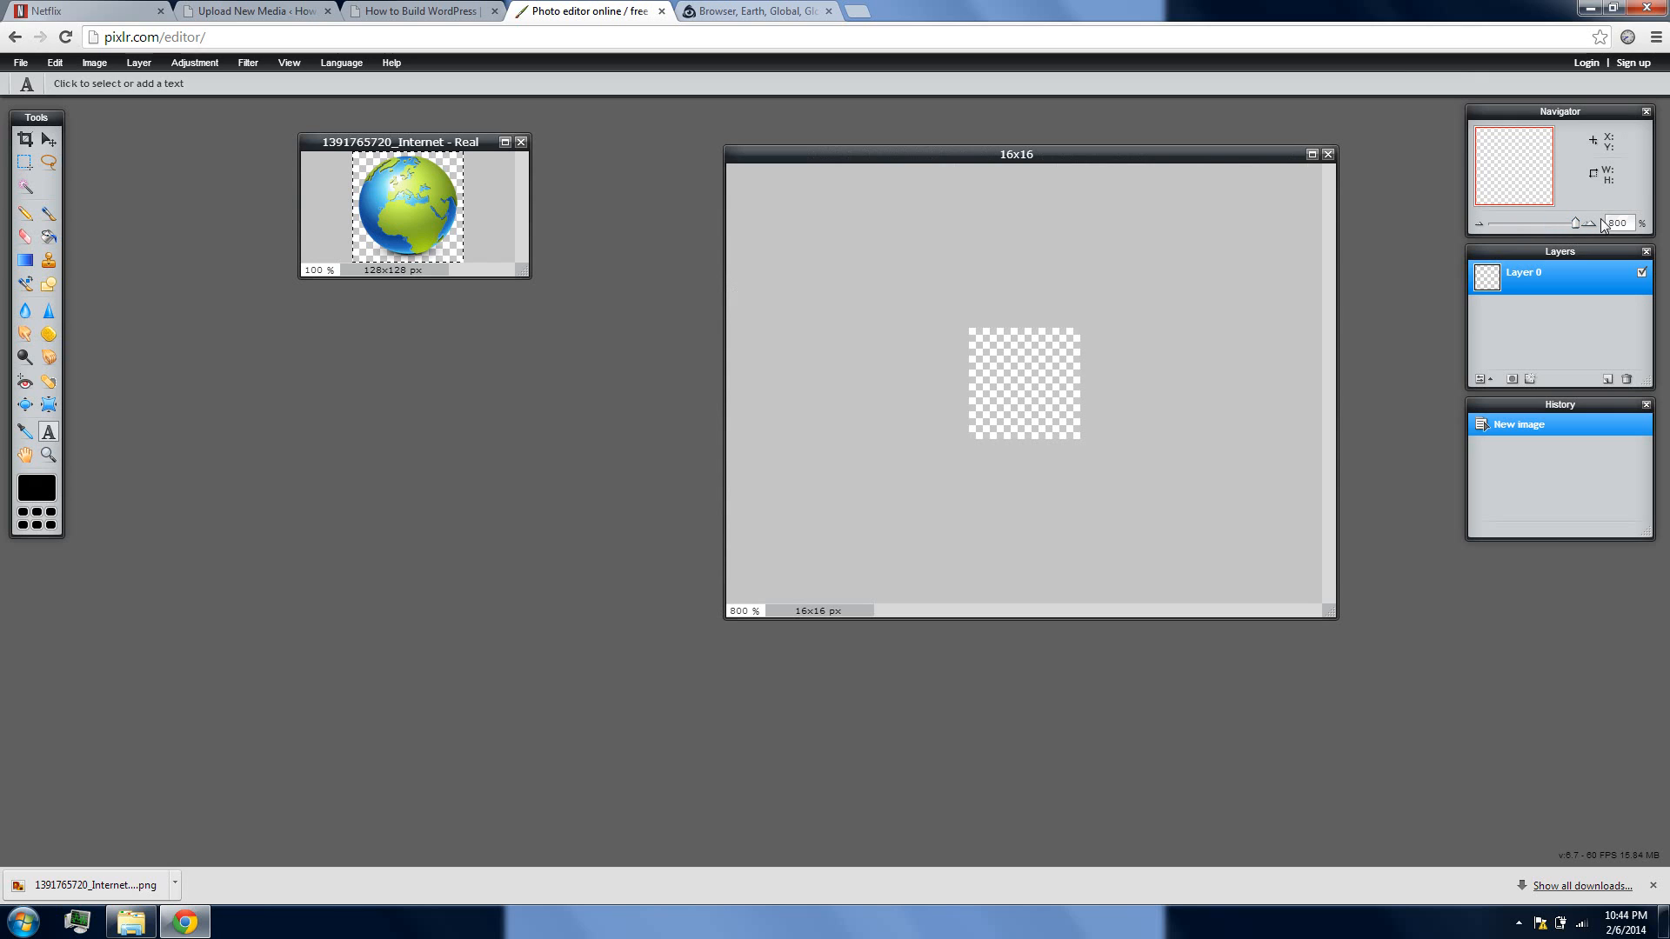
pyautogui.click(439, 144)
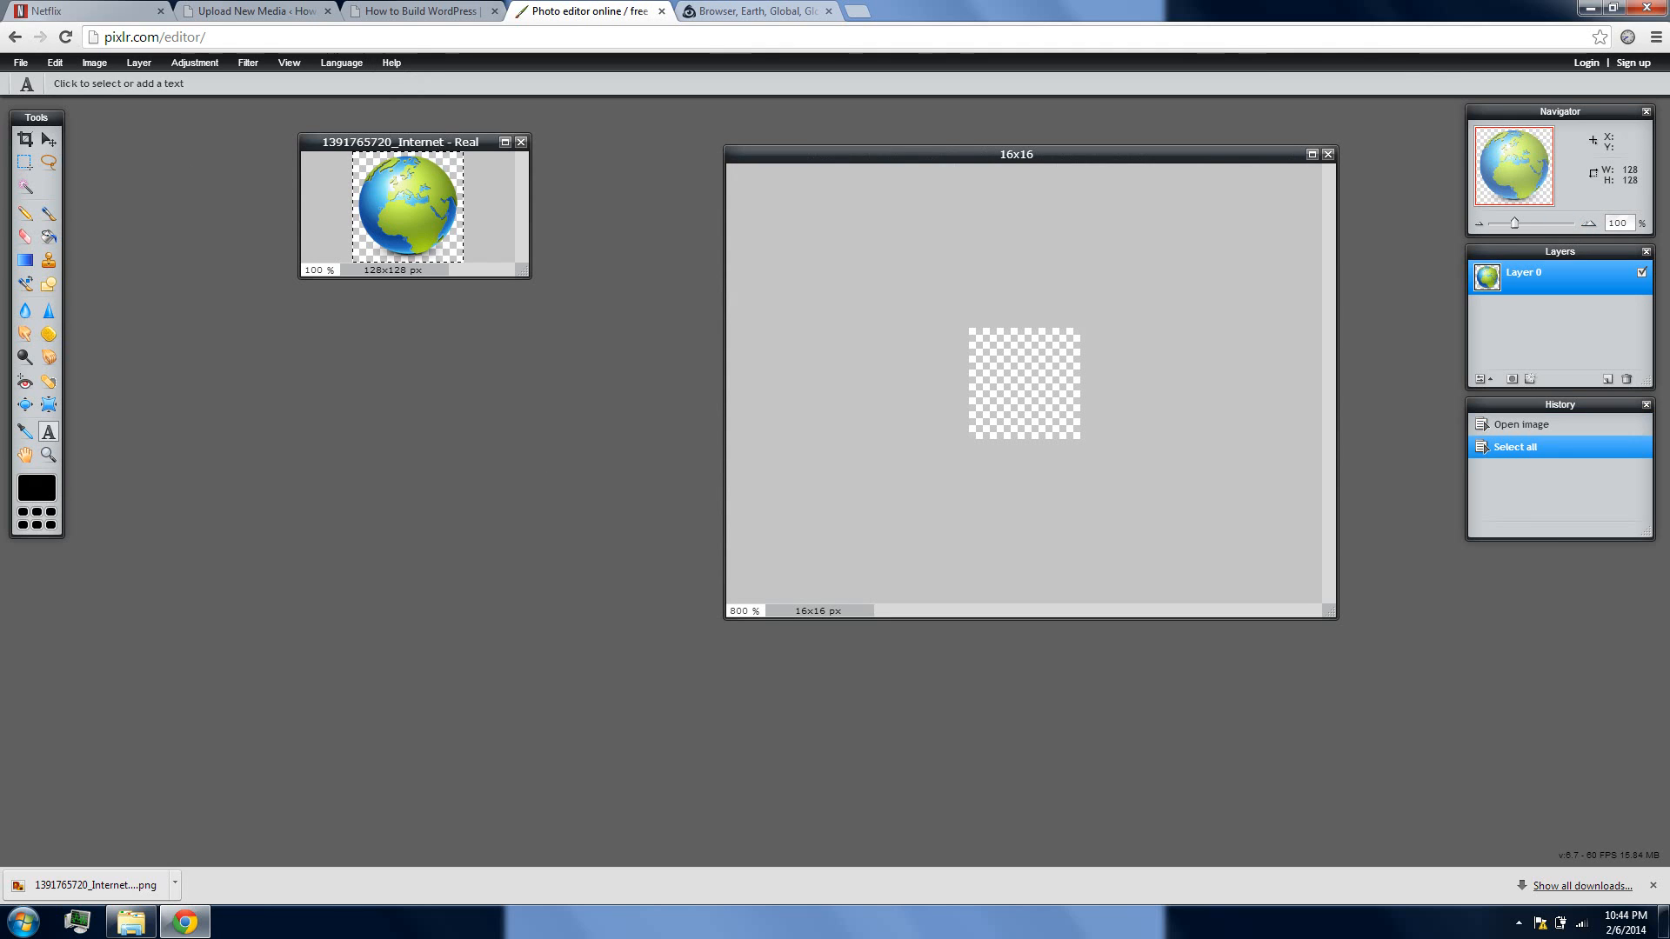
pyautogui.click(55, 62)
pyautogui.click(74, 138)
pyautogui.click(932, 158)
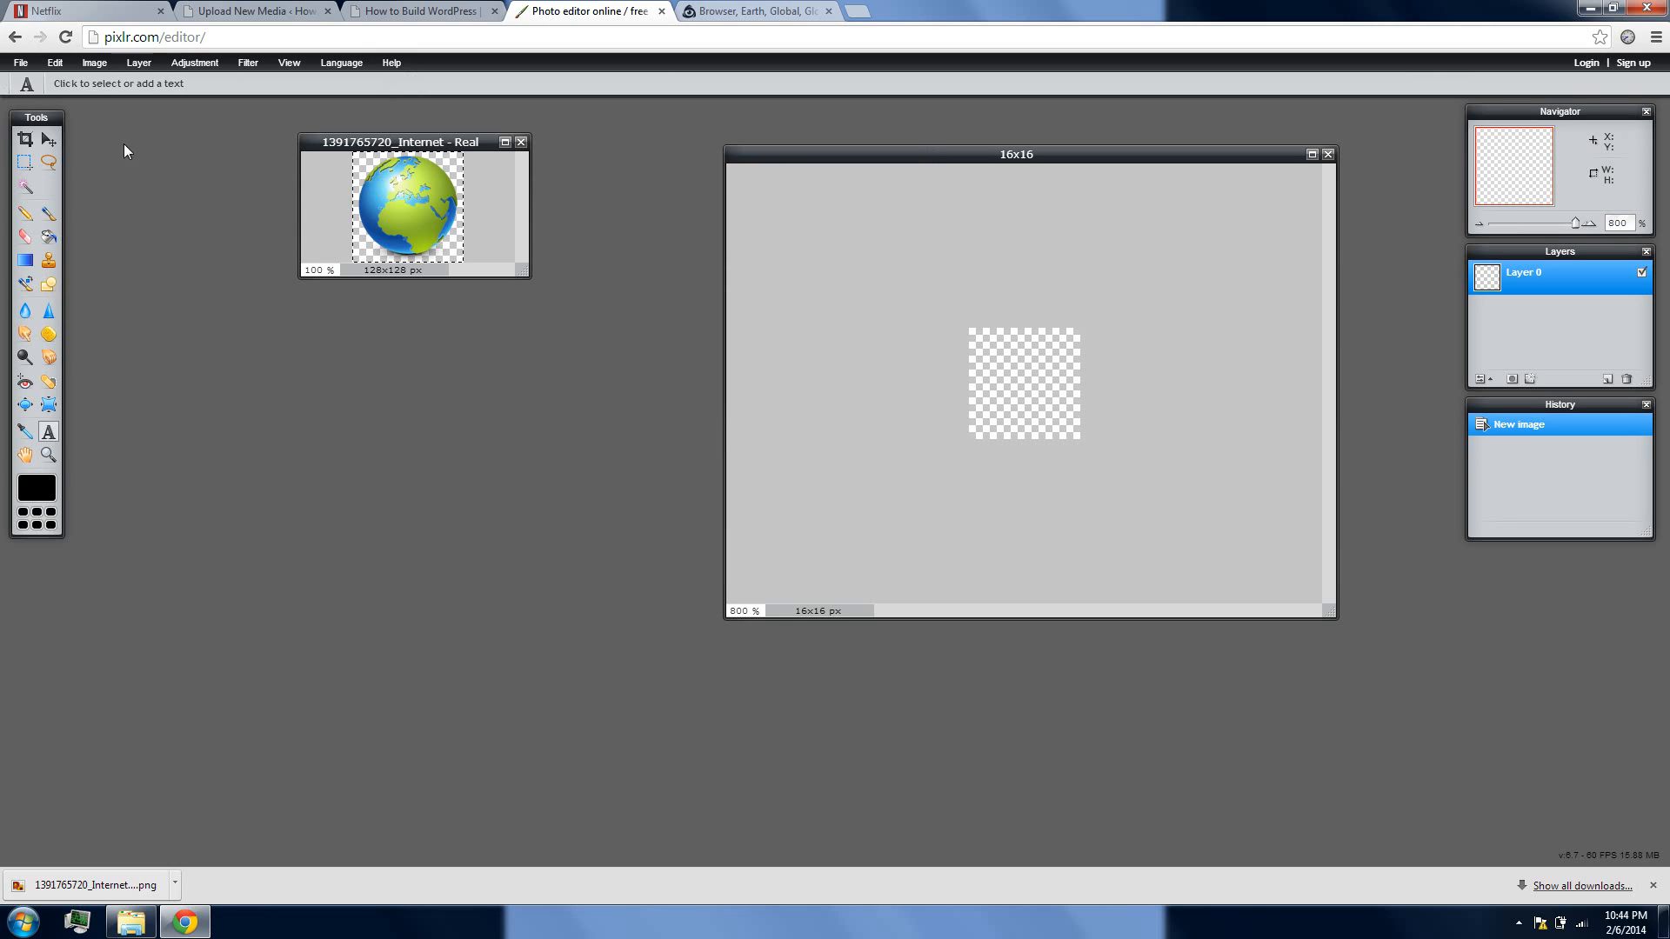
pyautogui.click(22, 62)
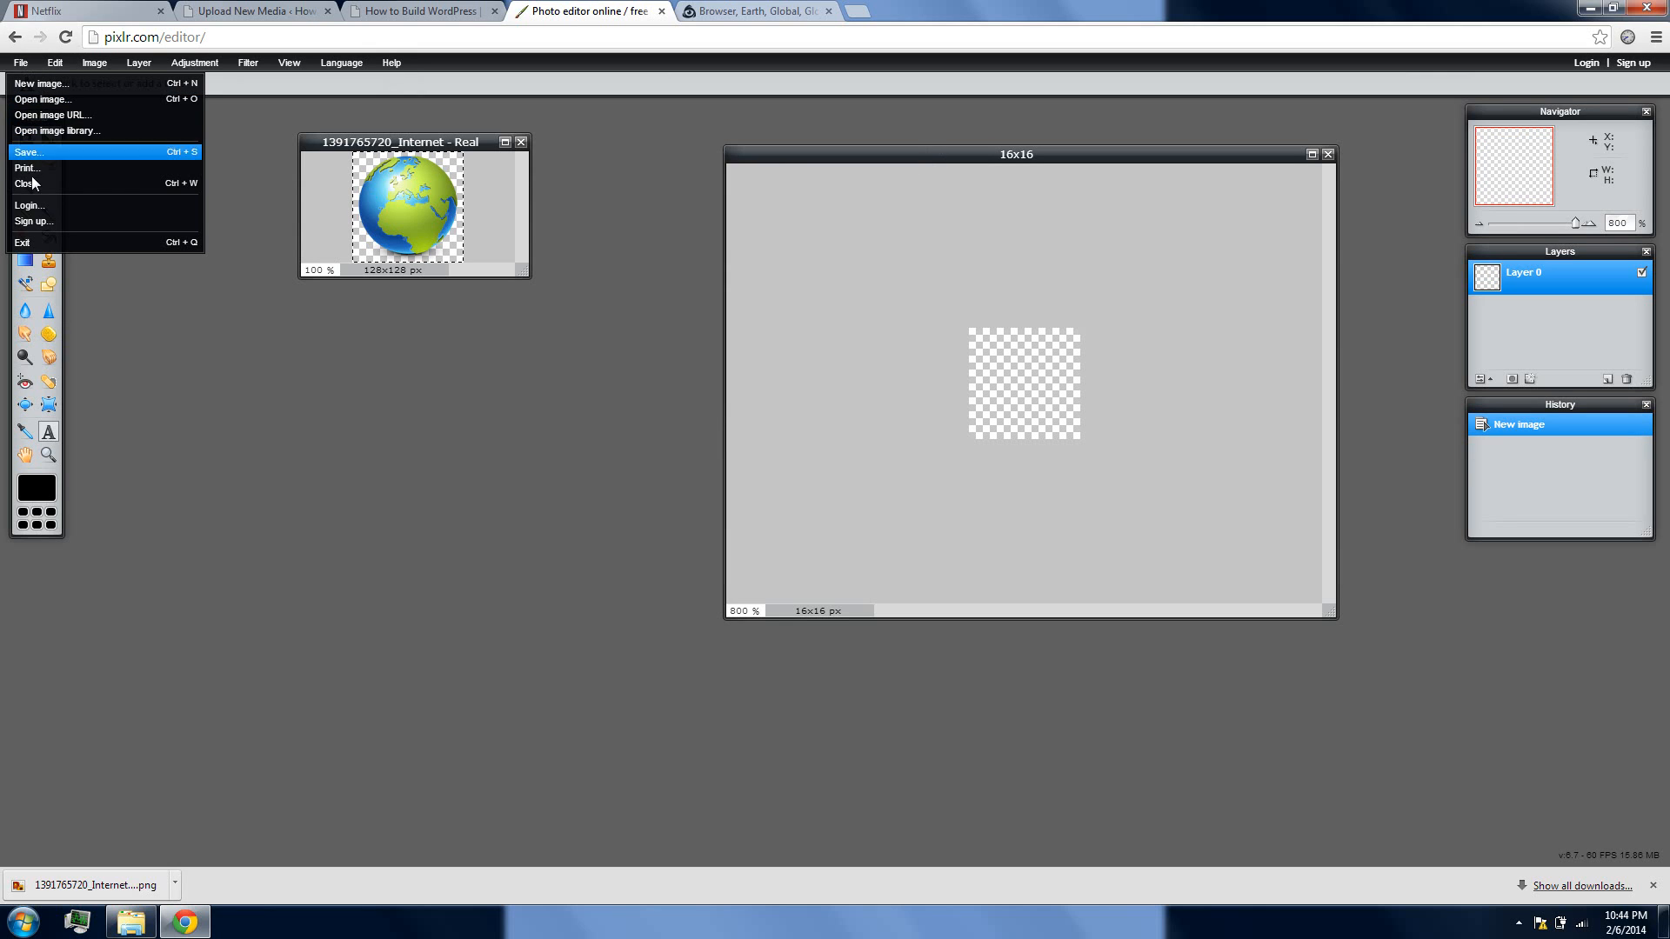
pyautogui.moveTo(52, 64)
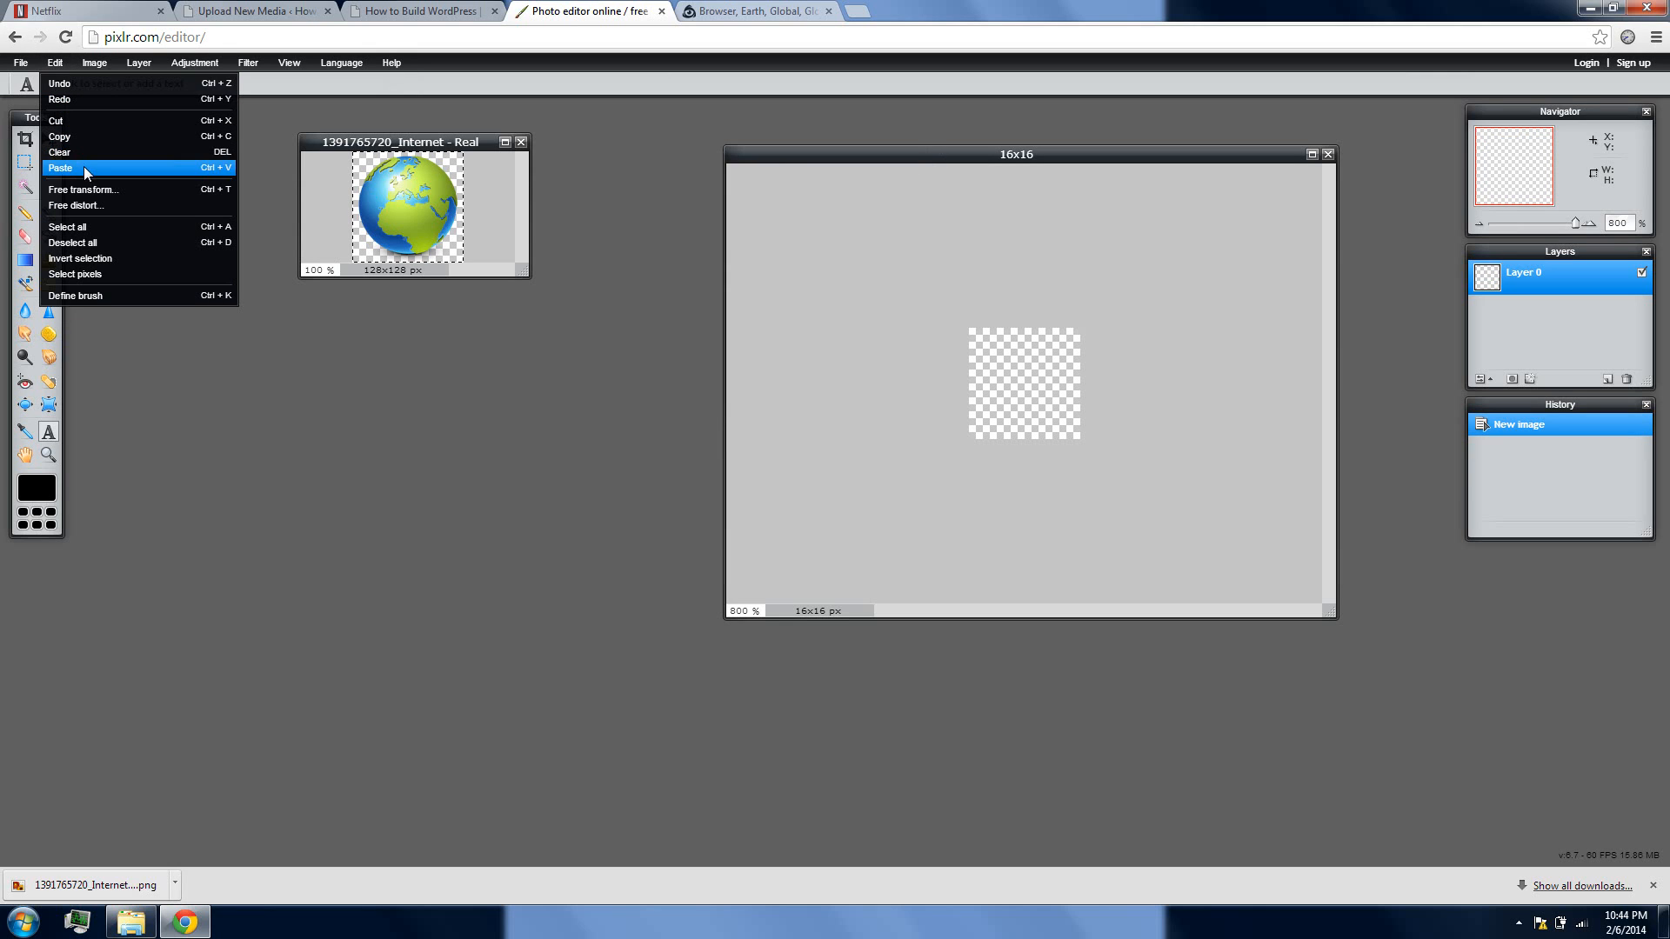
pyautogui.click(83, 165)
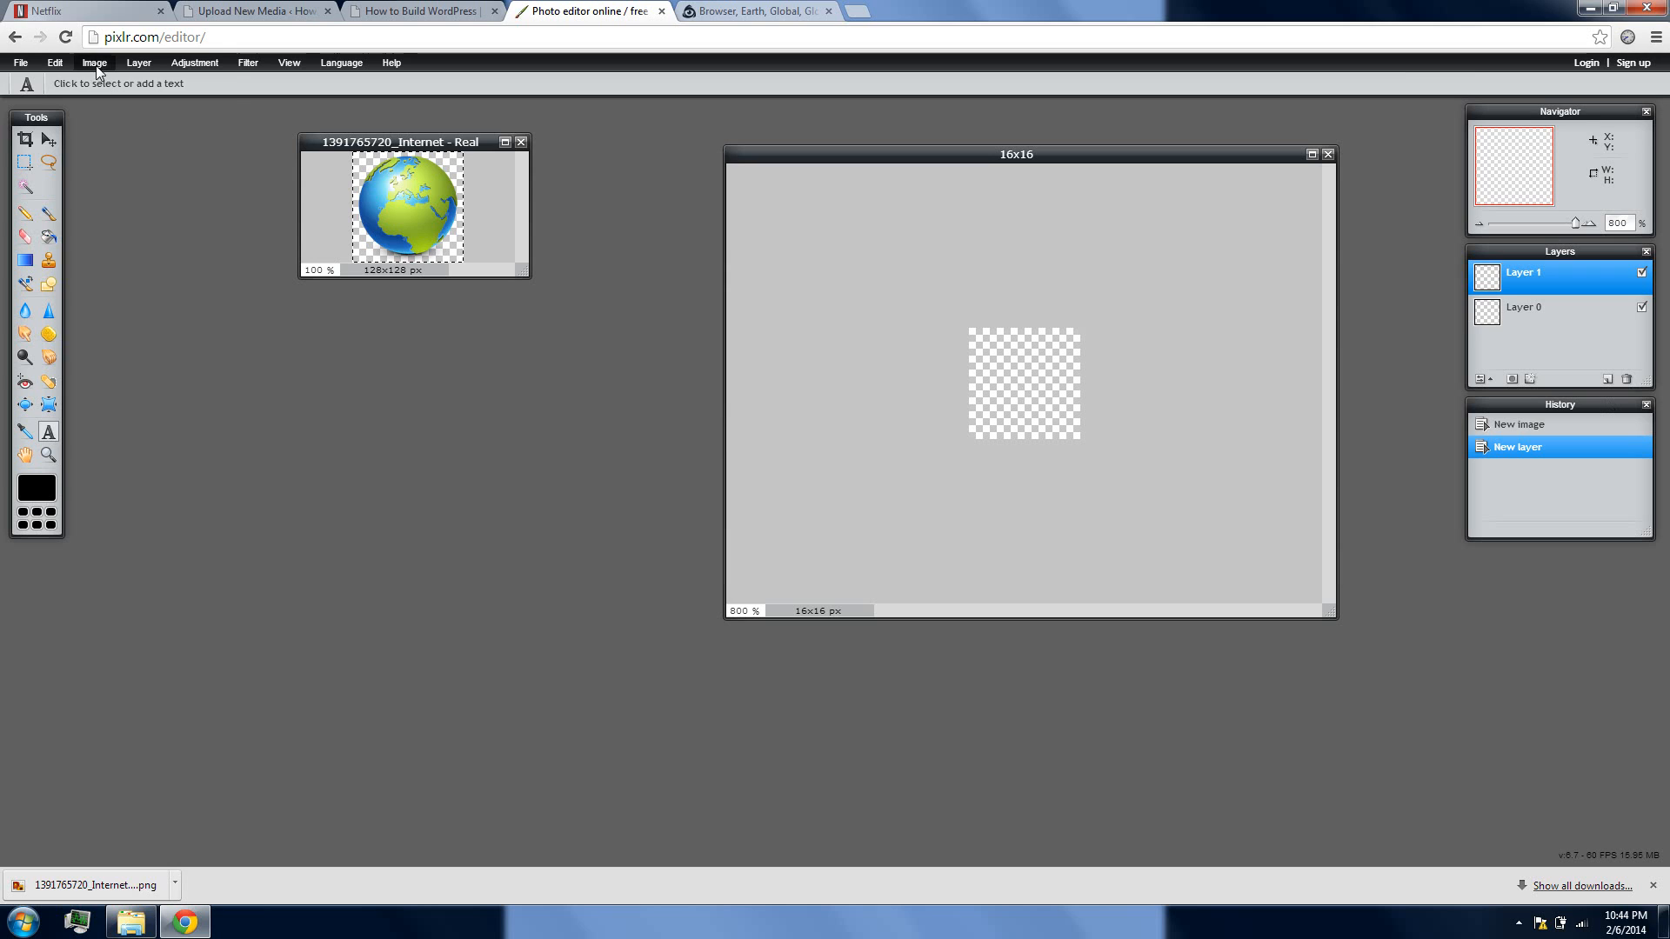
# Shrink the pasted globe with Free transform until it fits the 16x16 canvas, centre it, and apply the changes
pyautogui.click(61, 62)
pyautogui.click(98, 198)
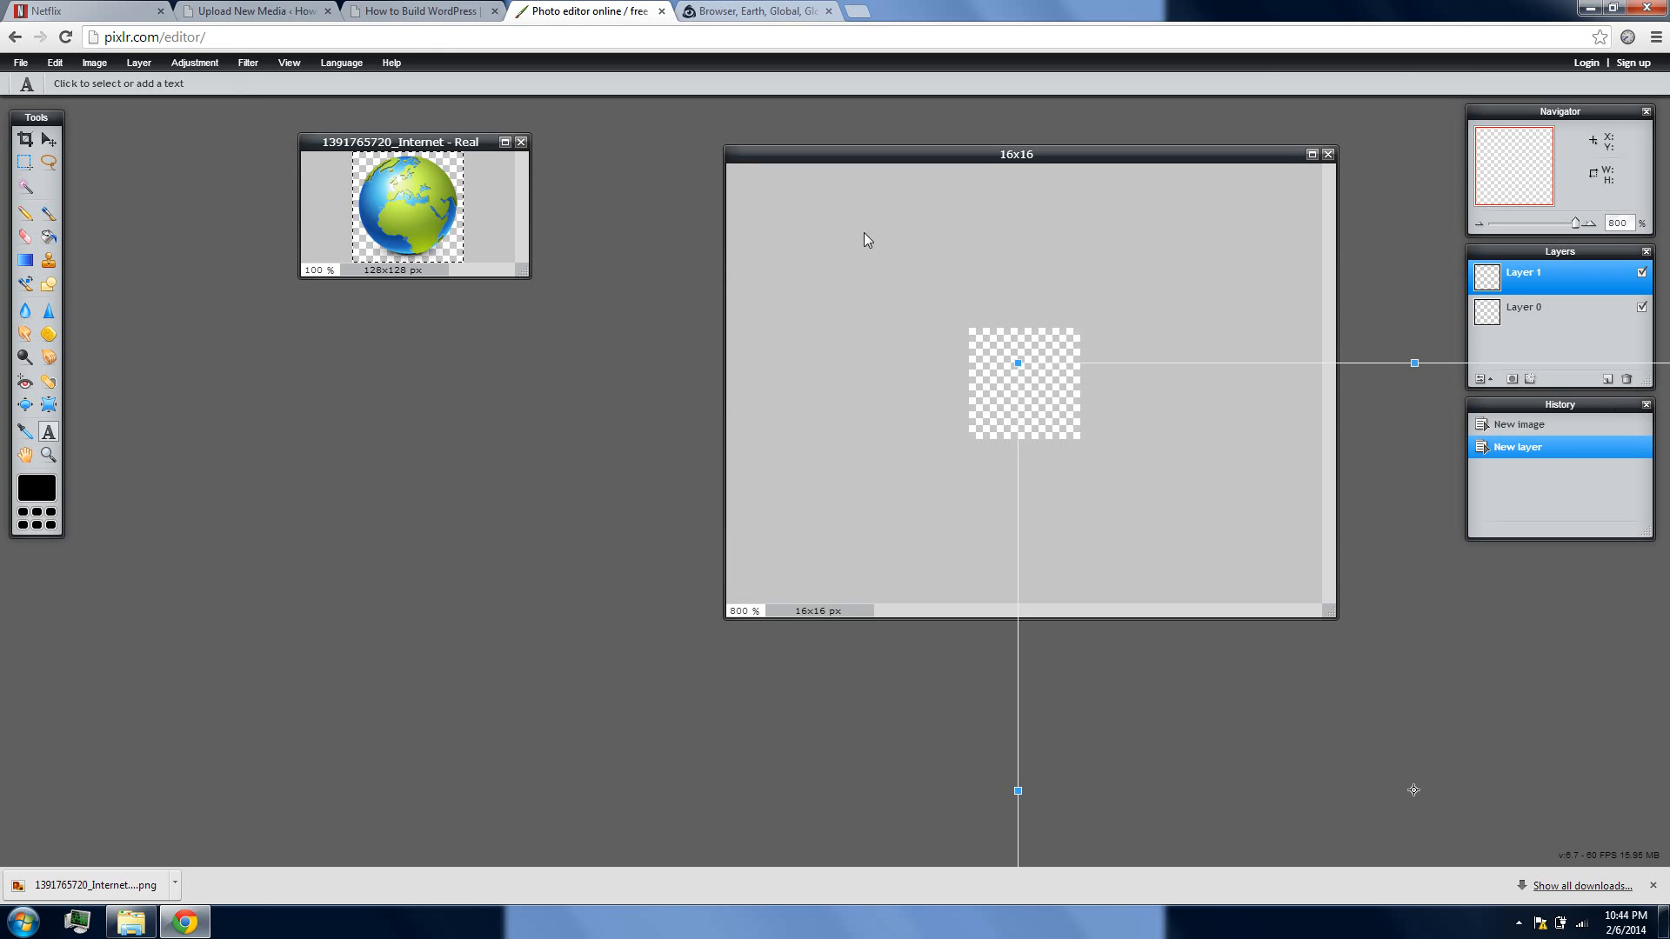
pyautogui.moveTo(1181, 364); pyautogui.dragTo(817, 166)
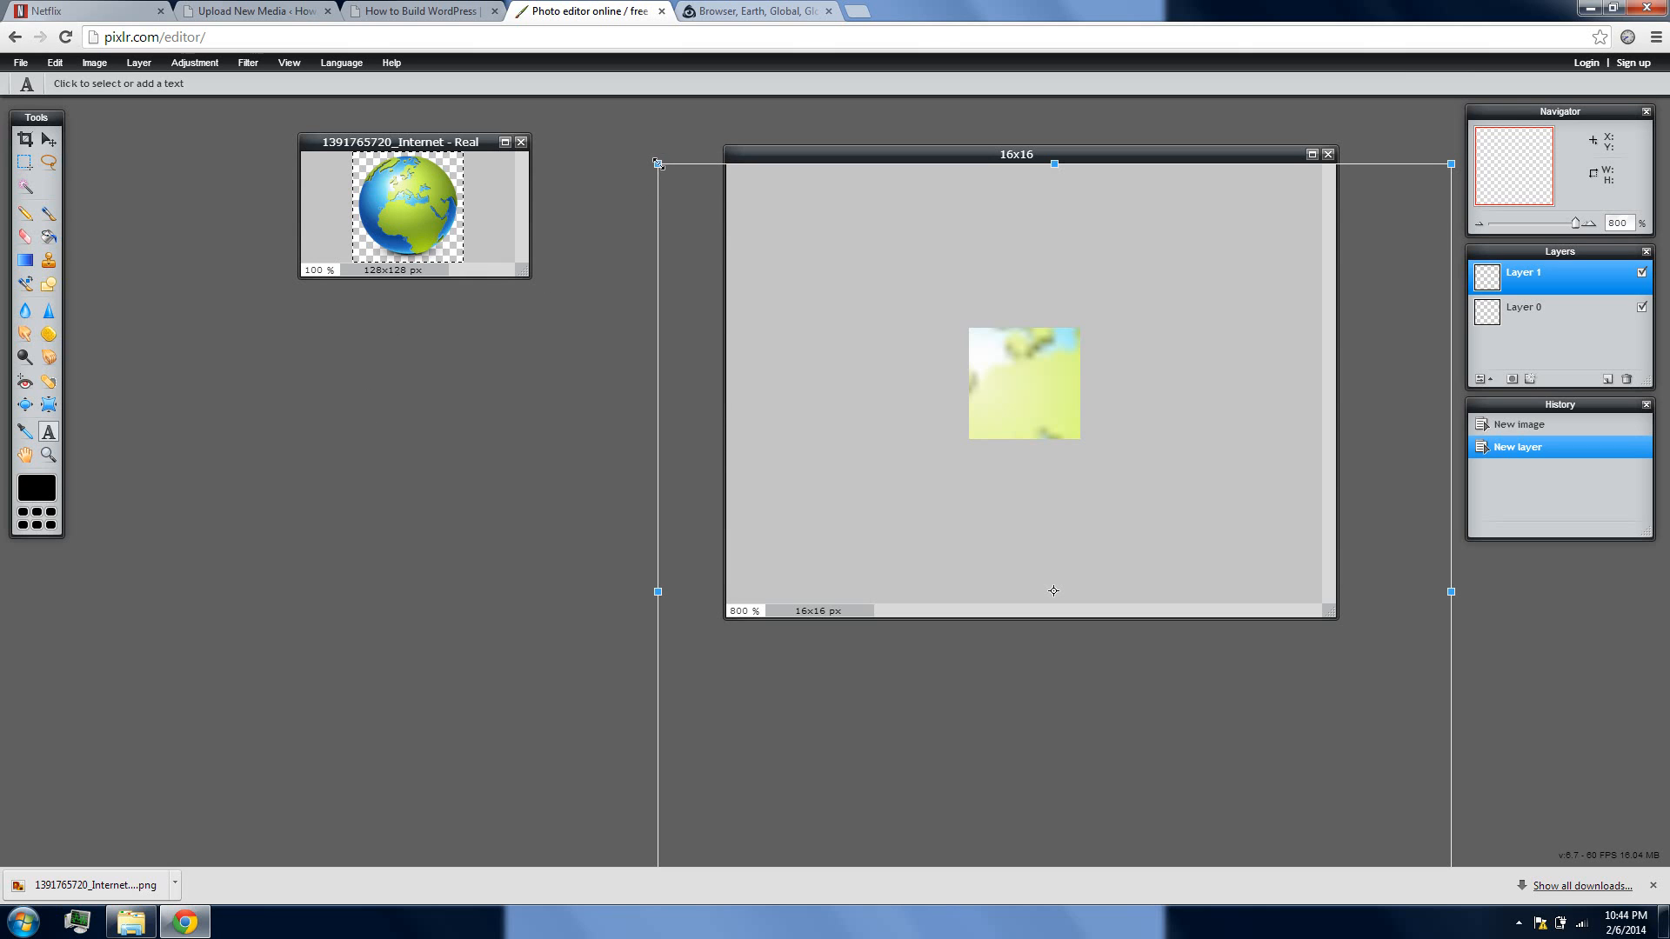
pyautogui.moveTo(658, 164); pyautogui.dragTo(881, 349)
pyautogui.moveTo(969, 480); pyautogui.dragTo(1057, 420)
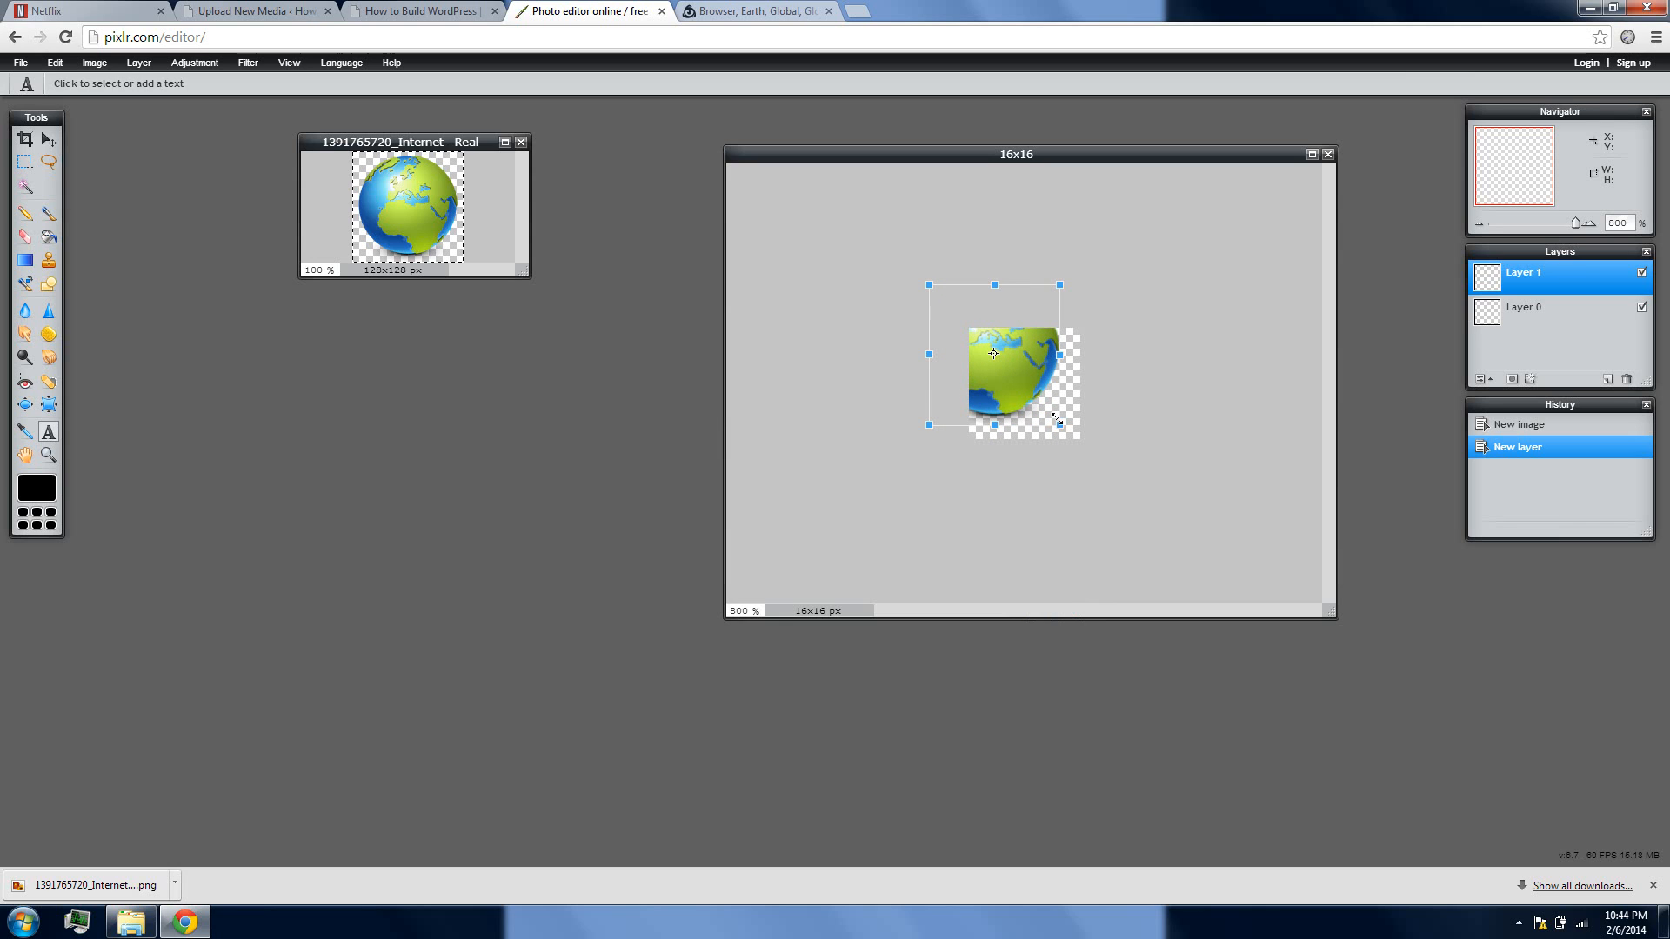
pyautogui.moveTo(1014, 287); pyautogui.dragTo(1037, 311)
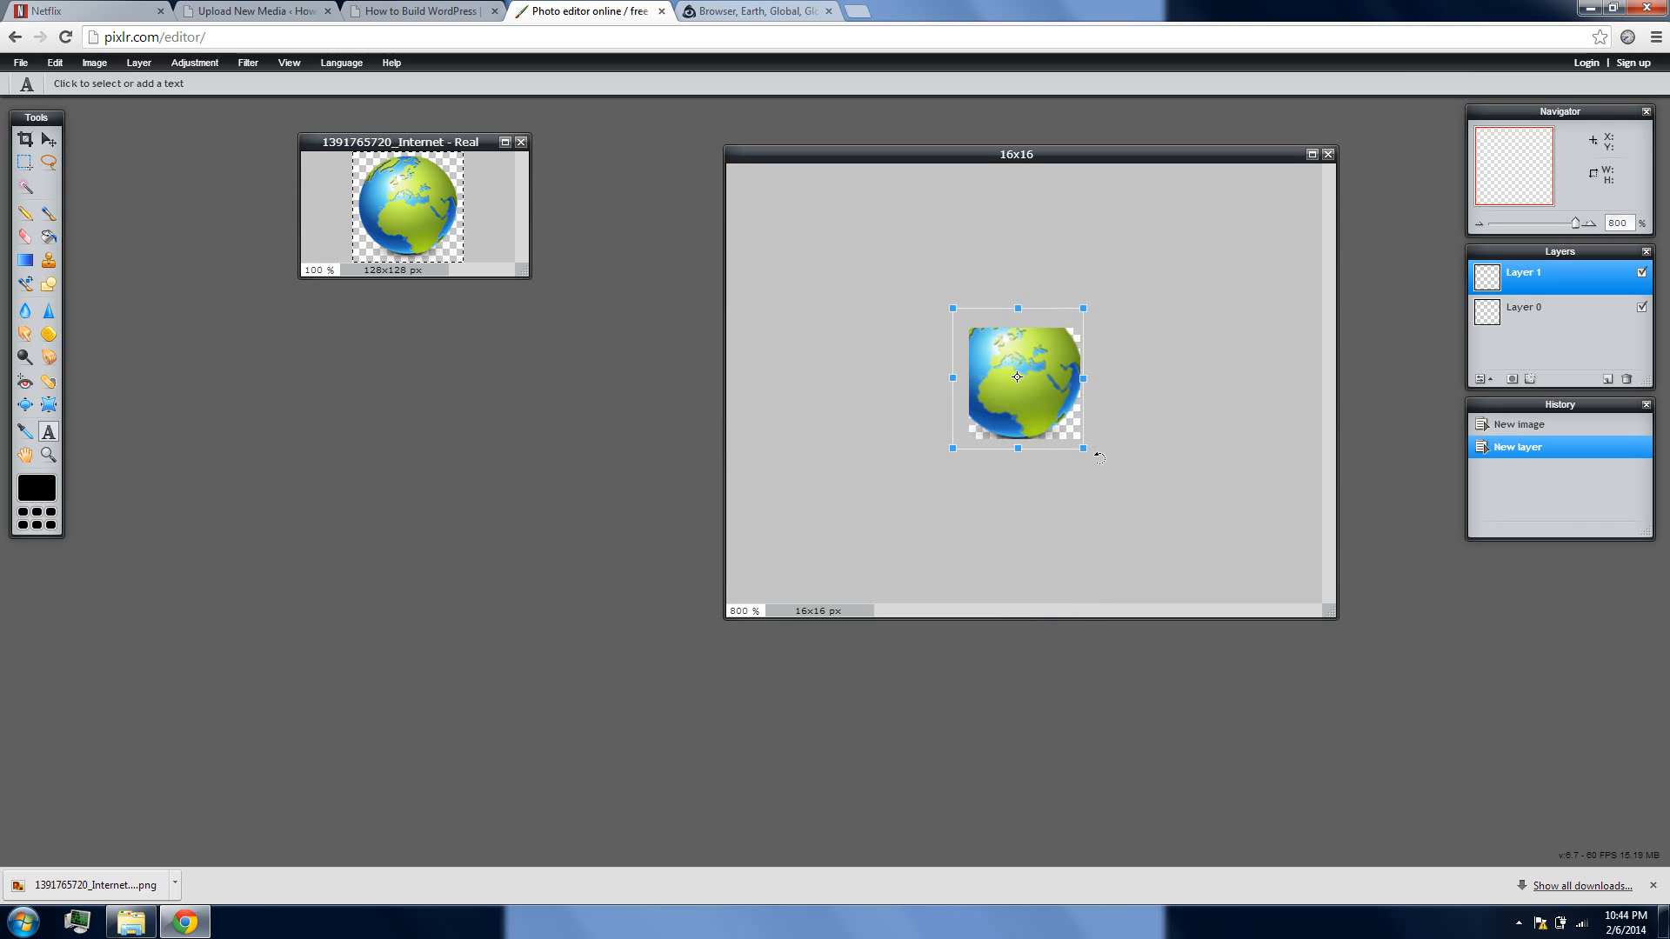
pyautogui.moveTo(1081, 449); pyautogui.dragTo(1064, 432)
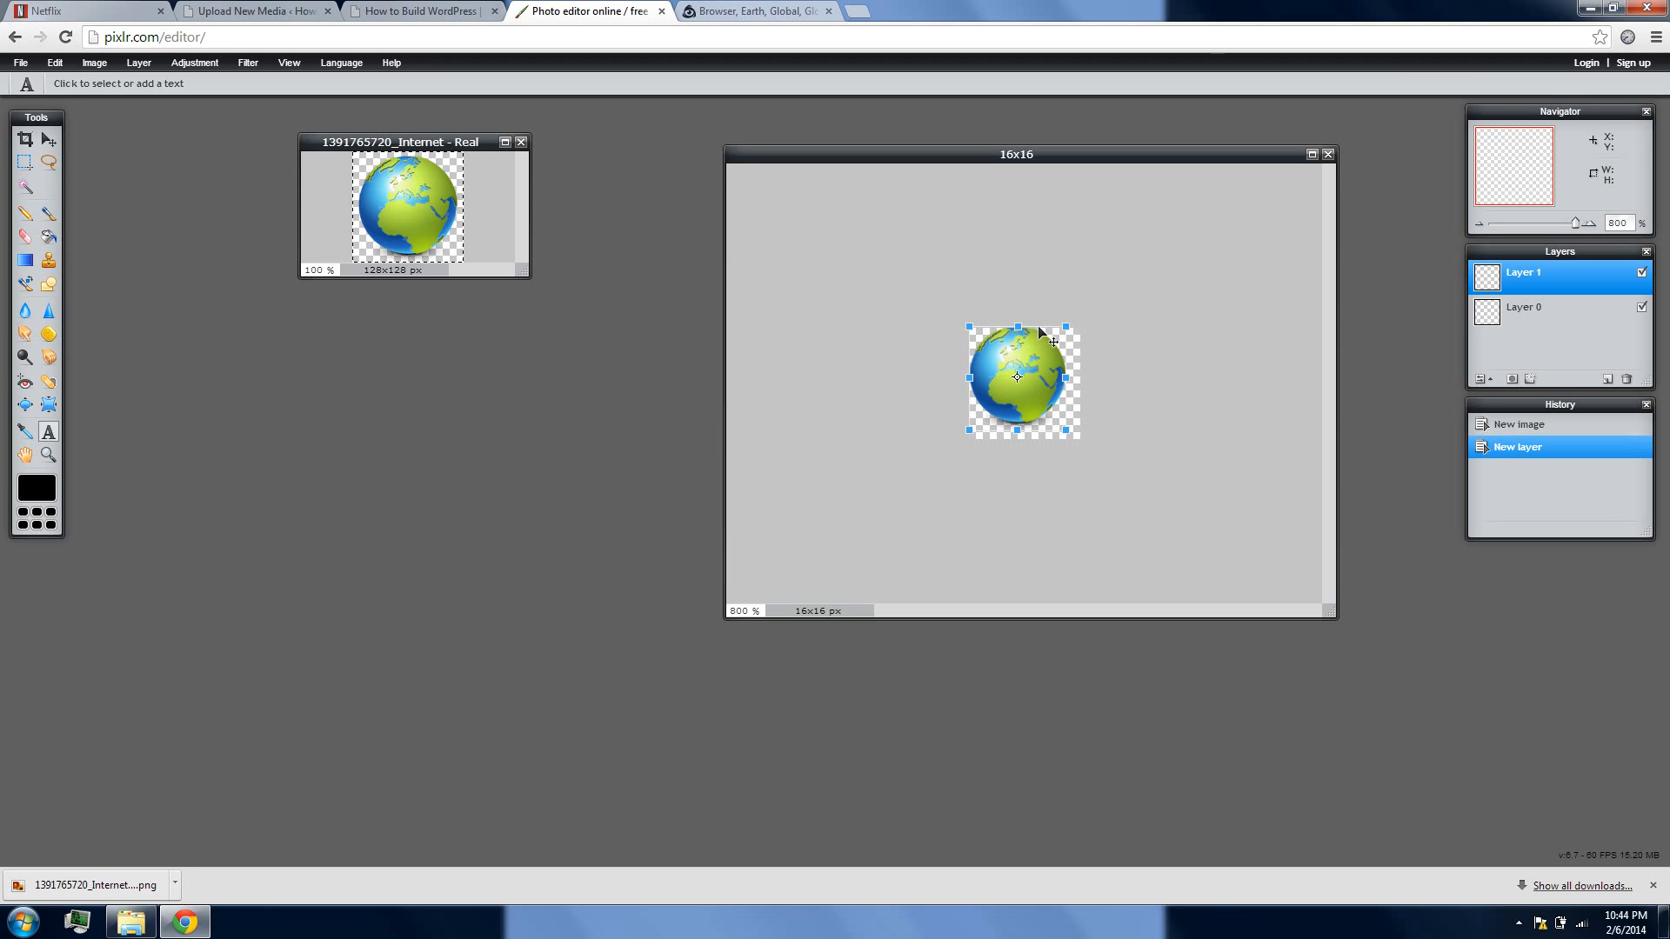
pyautogui.moveTo(1040, 331); pyautogui.dragTo(1044, 338)
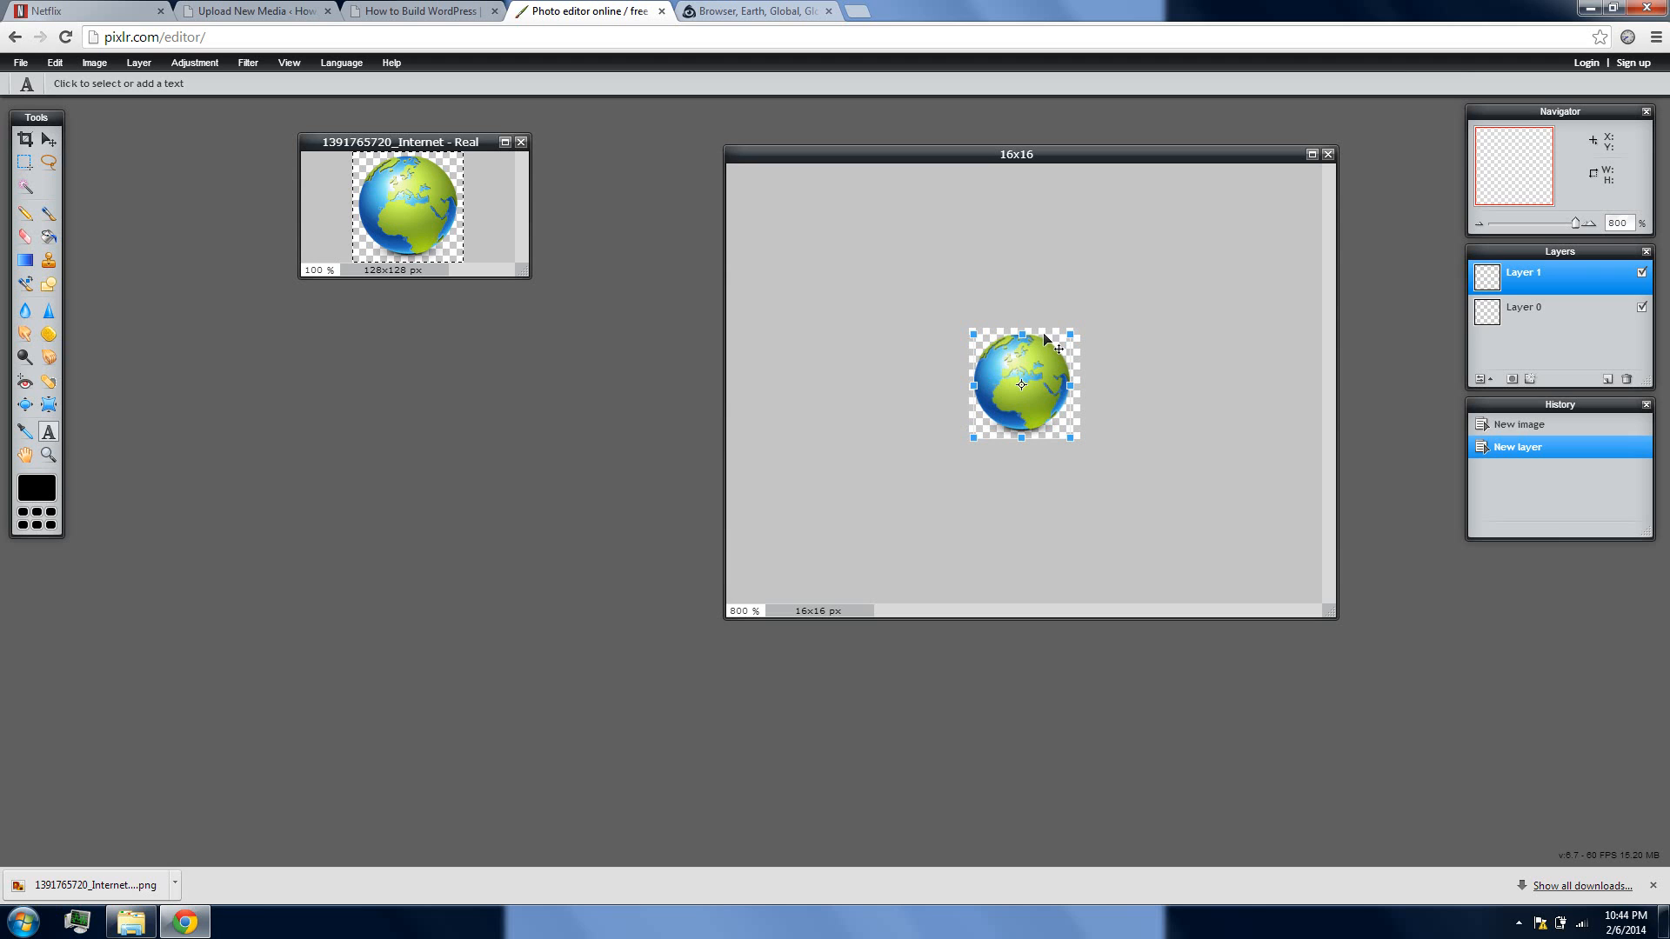
pyautogui.click(1150, 382)
pyautogui.click(781, 494)
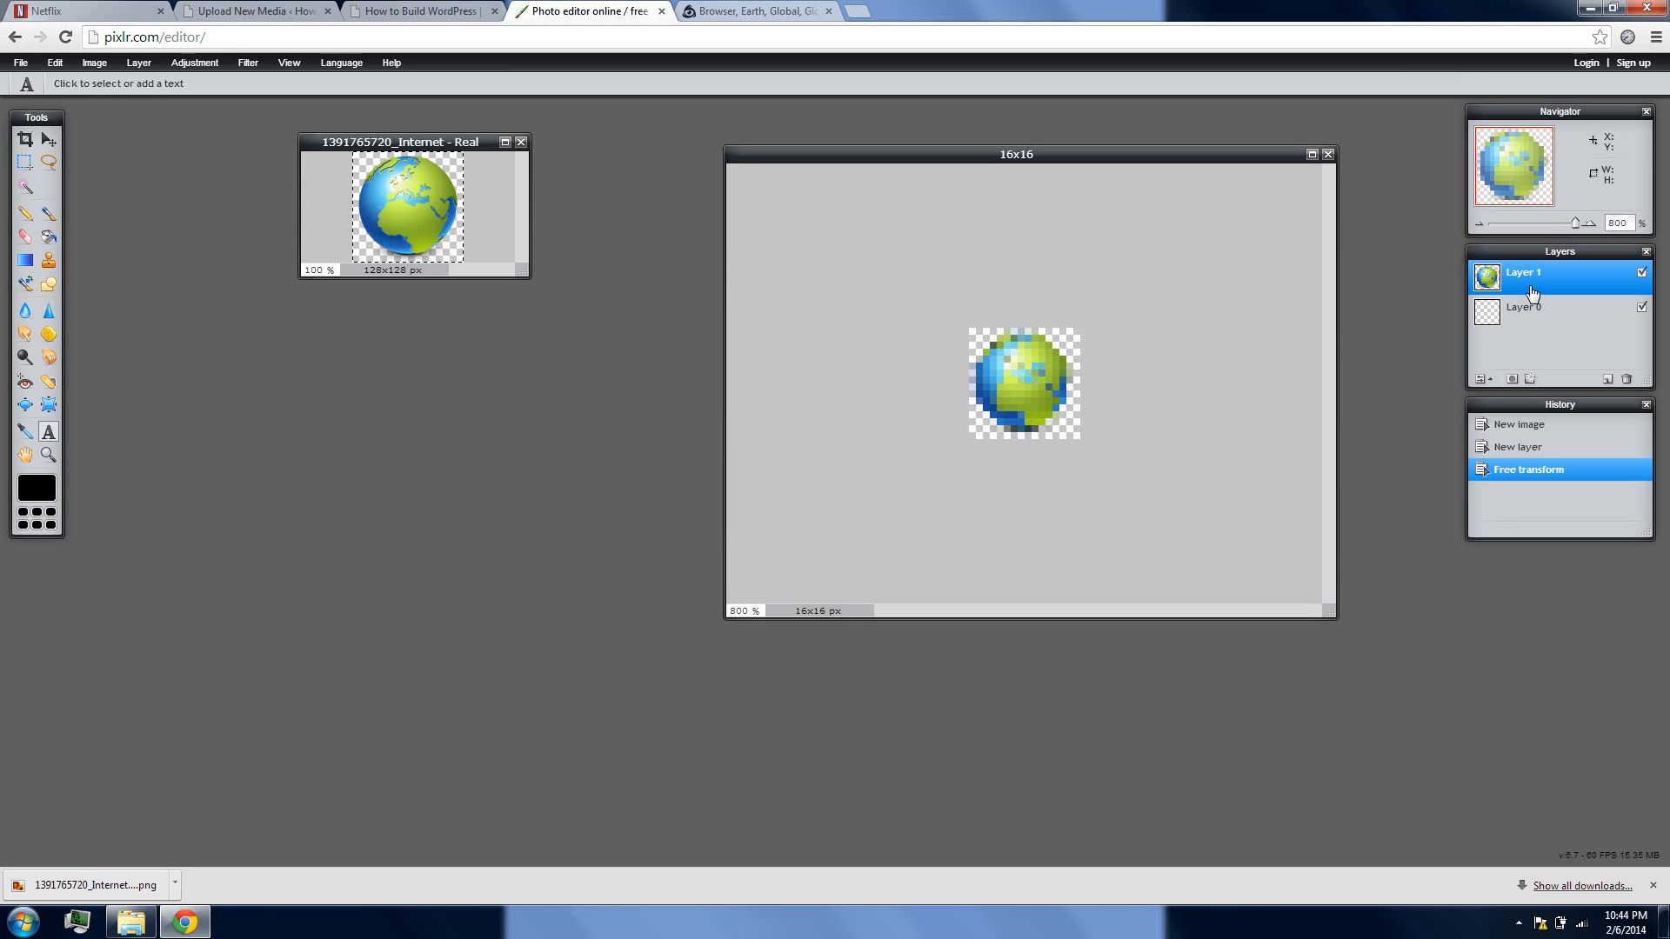
# Save the globe icon as a PNG named 16x16 in the Downloads folder, and close its image without saving again
pyautogui.moveTo(1575, 222); pyautogui.dragTo(1515, 239)
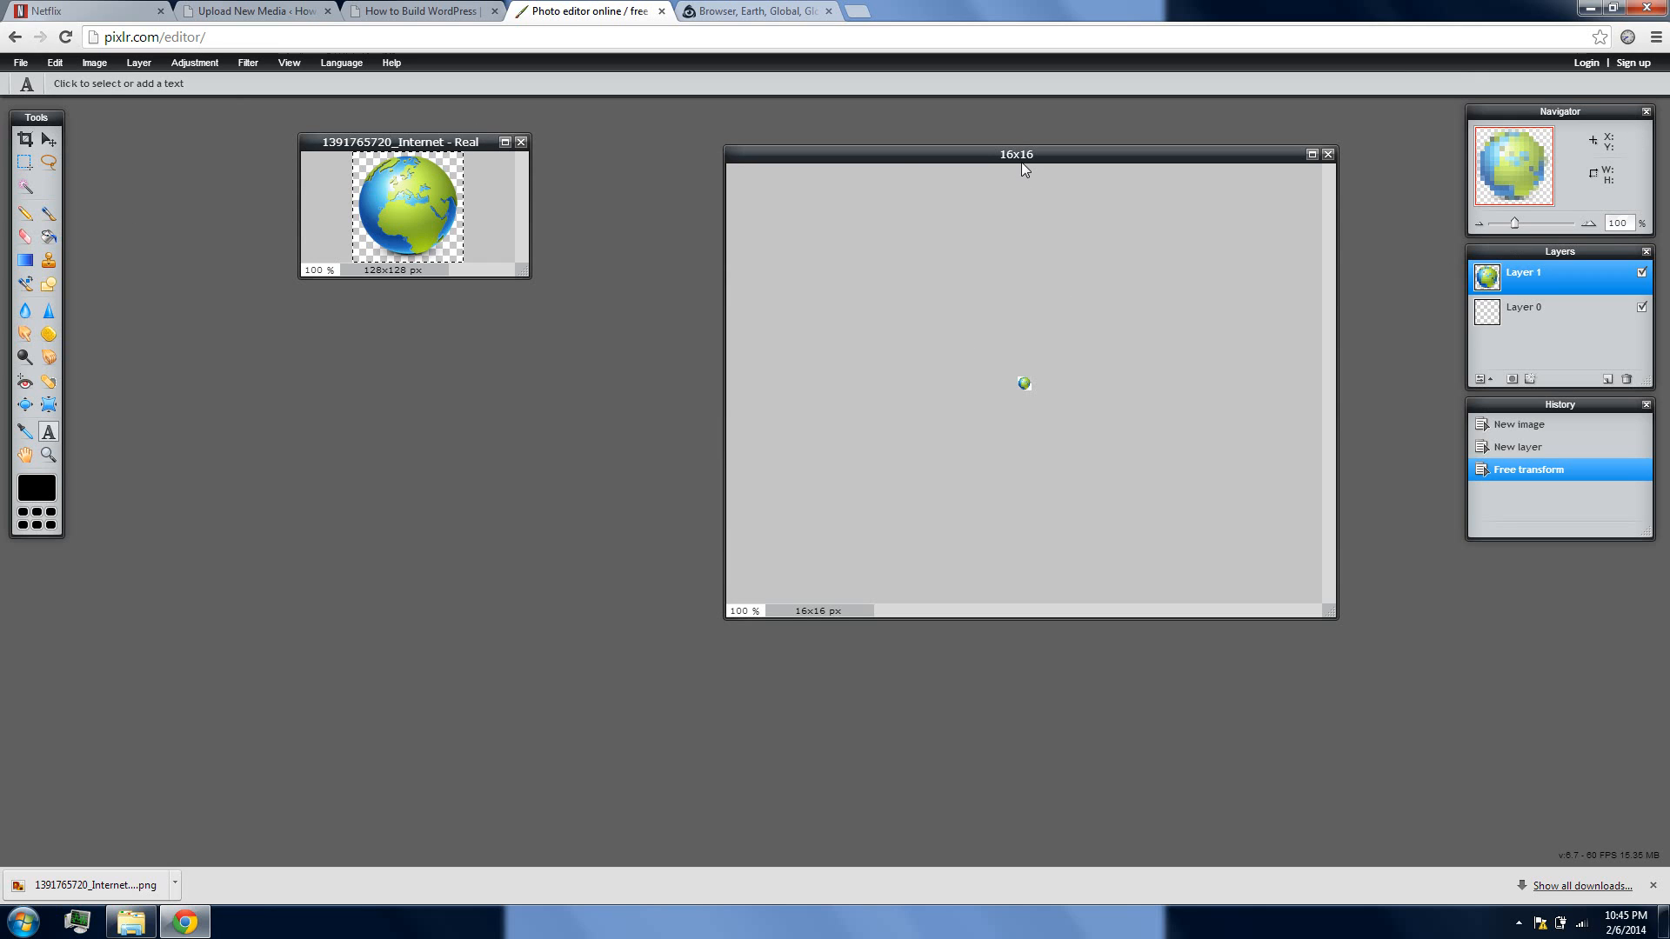
pyautogui.click(14, 65)
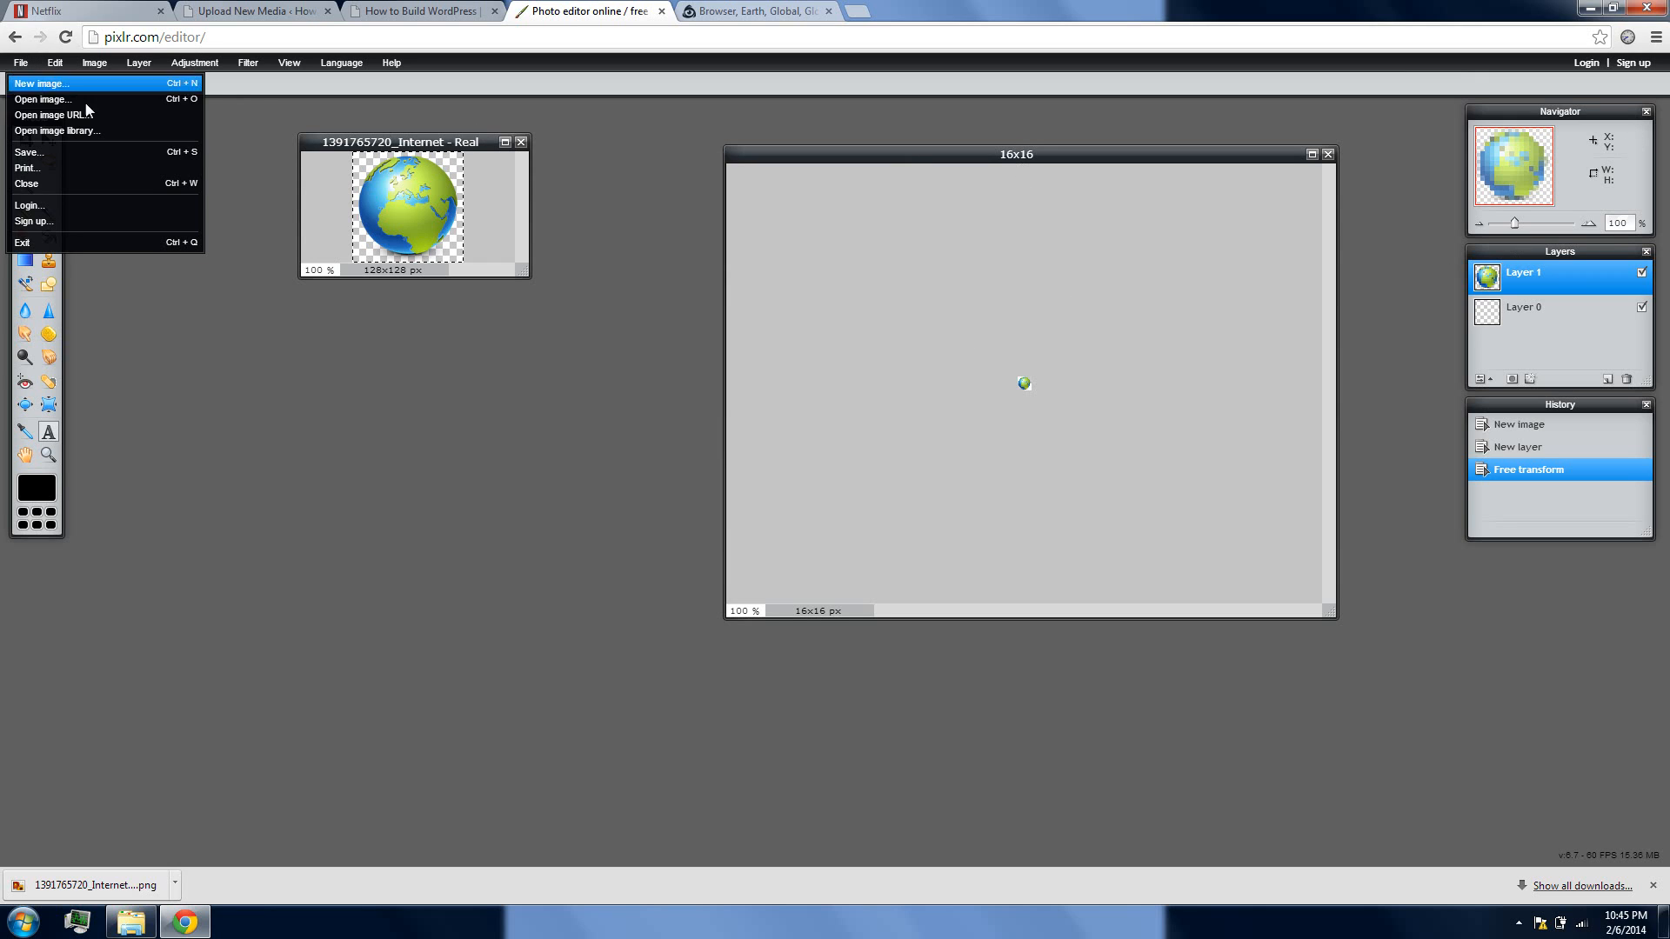
pyautogui.click(46, 154)
pyautogui.click(842, 405)
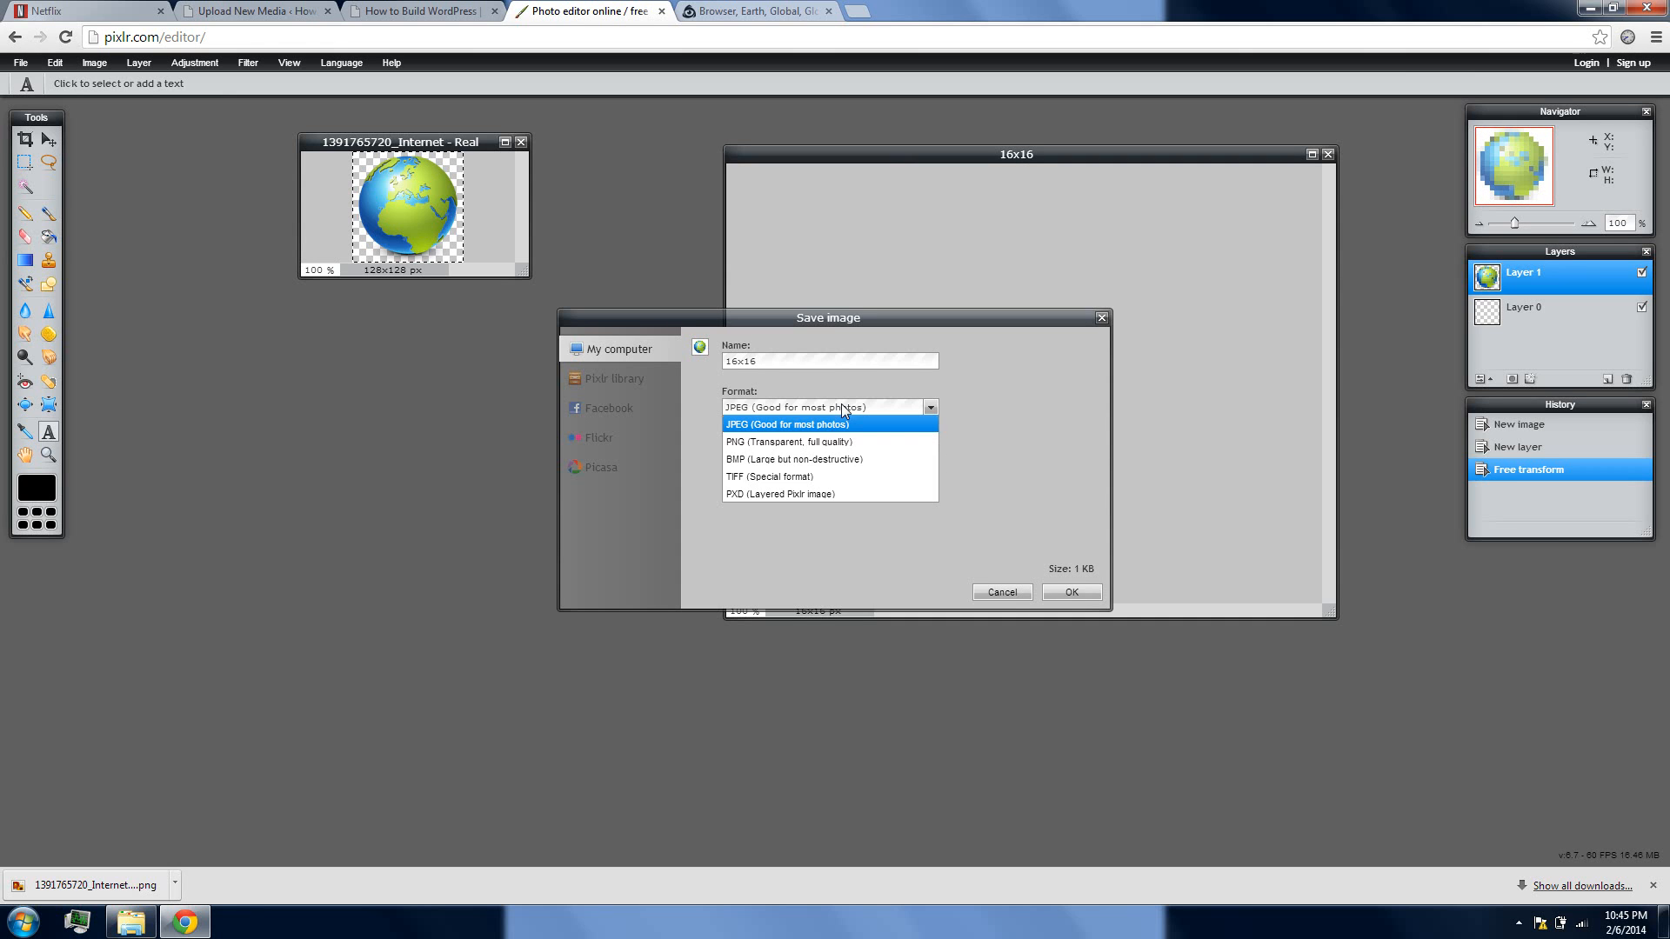
pyautogui.click(787, 441)
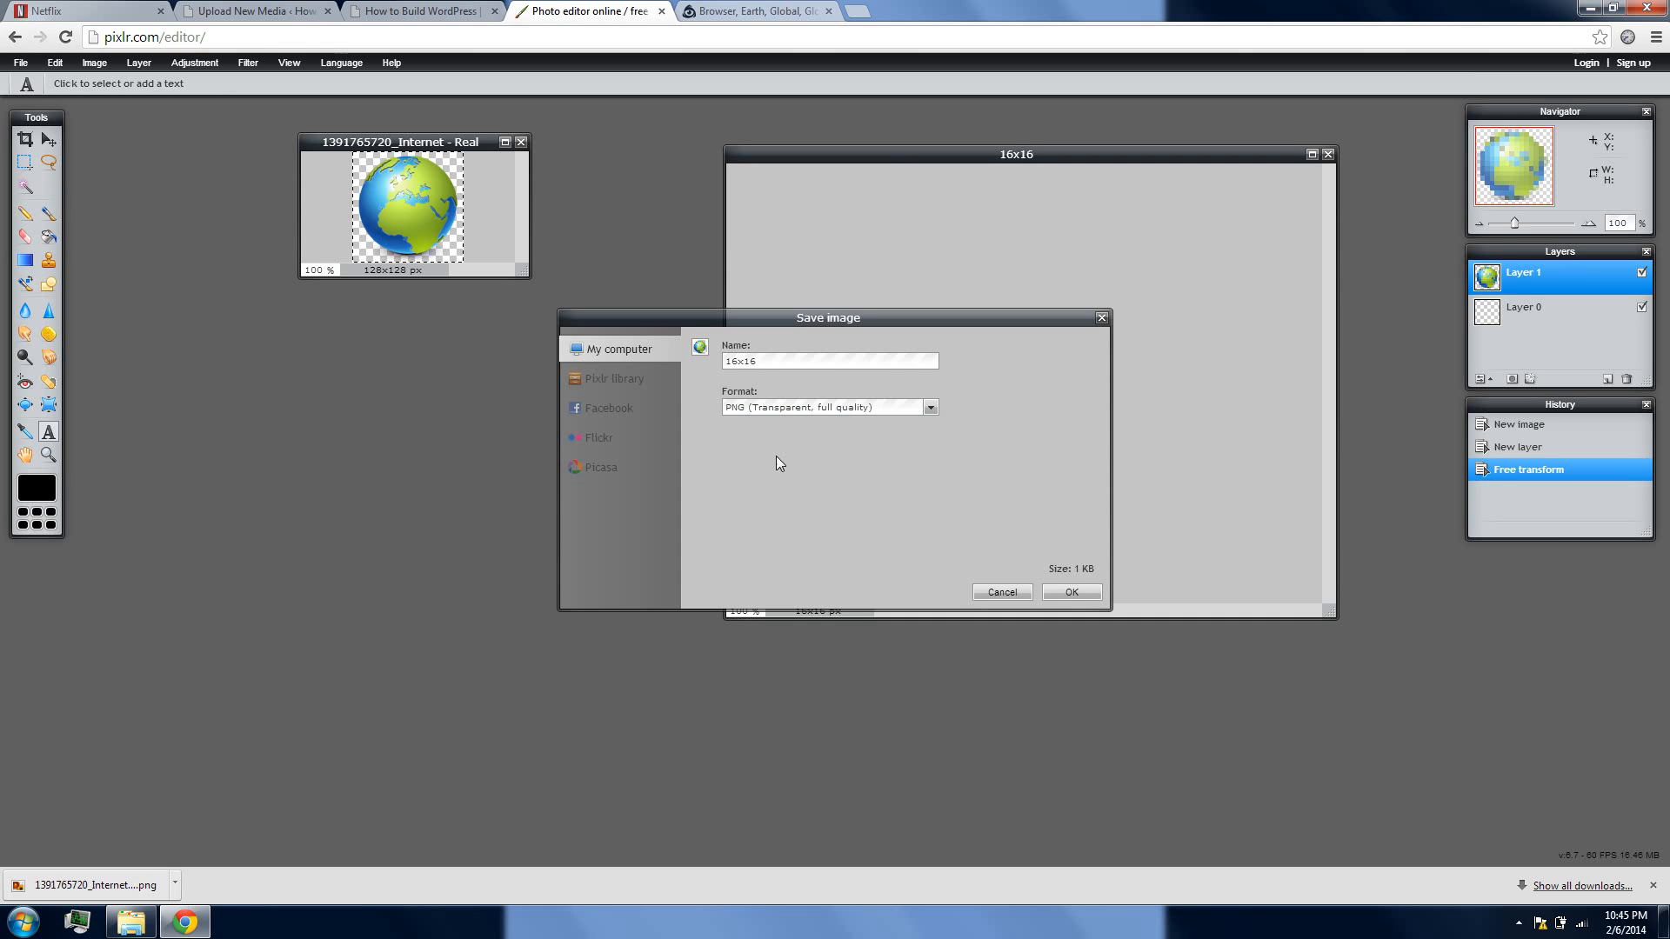
pyautogui.click(1069, 593)
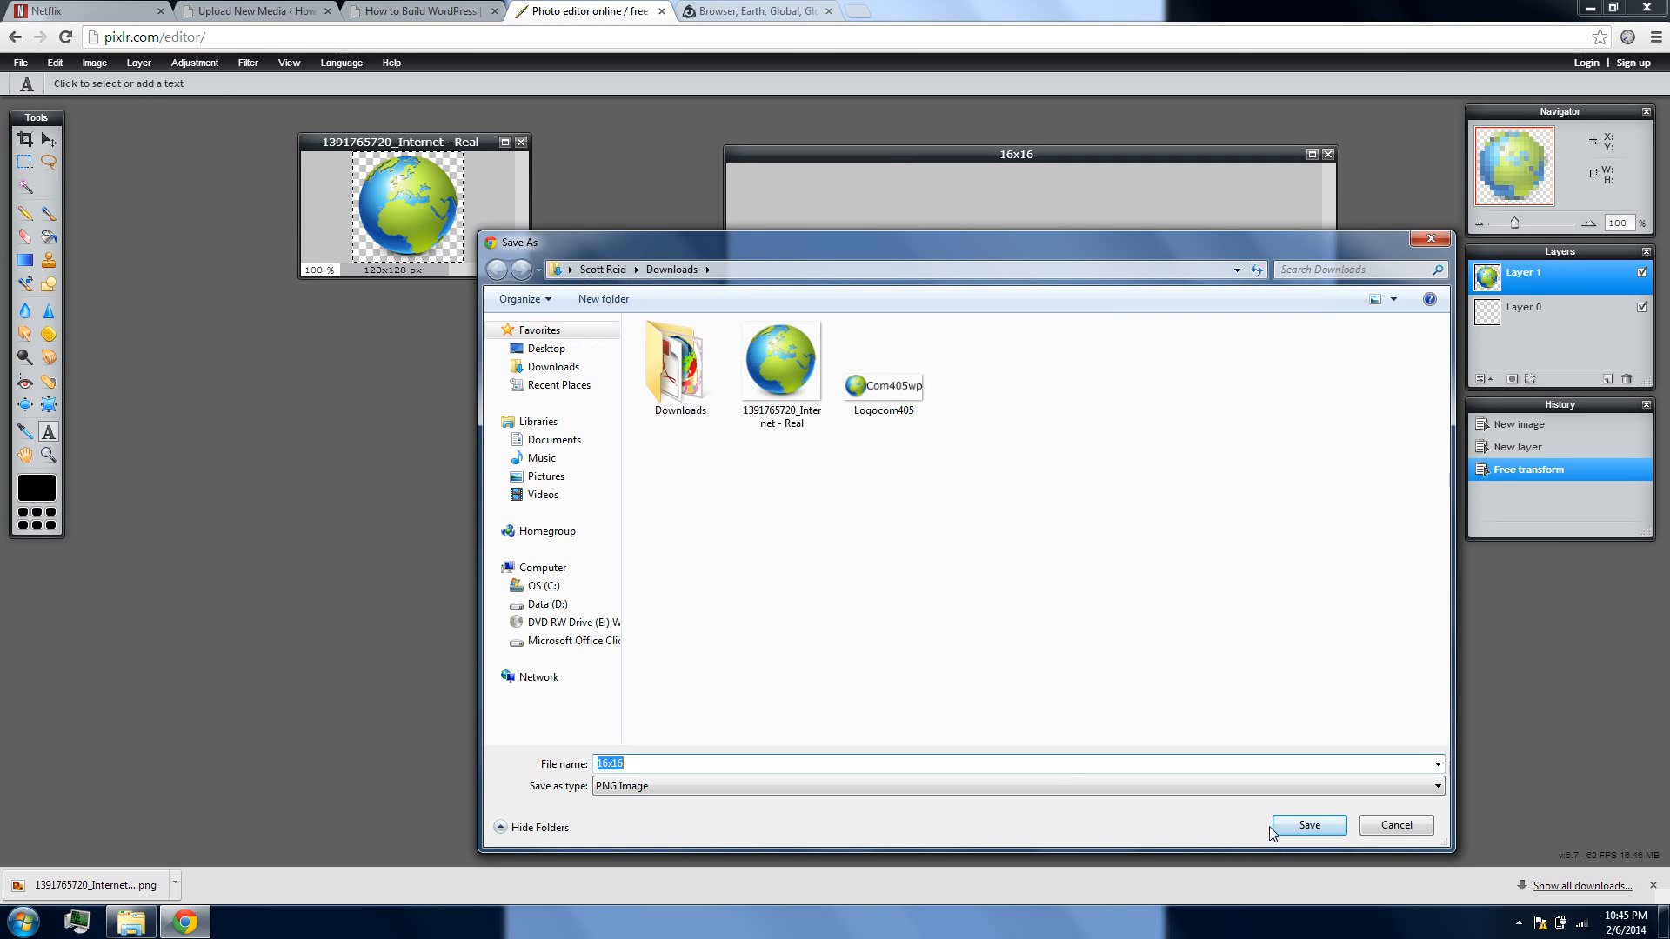
pyautogui.click(1296, 828)
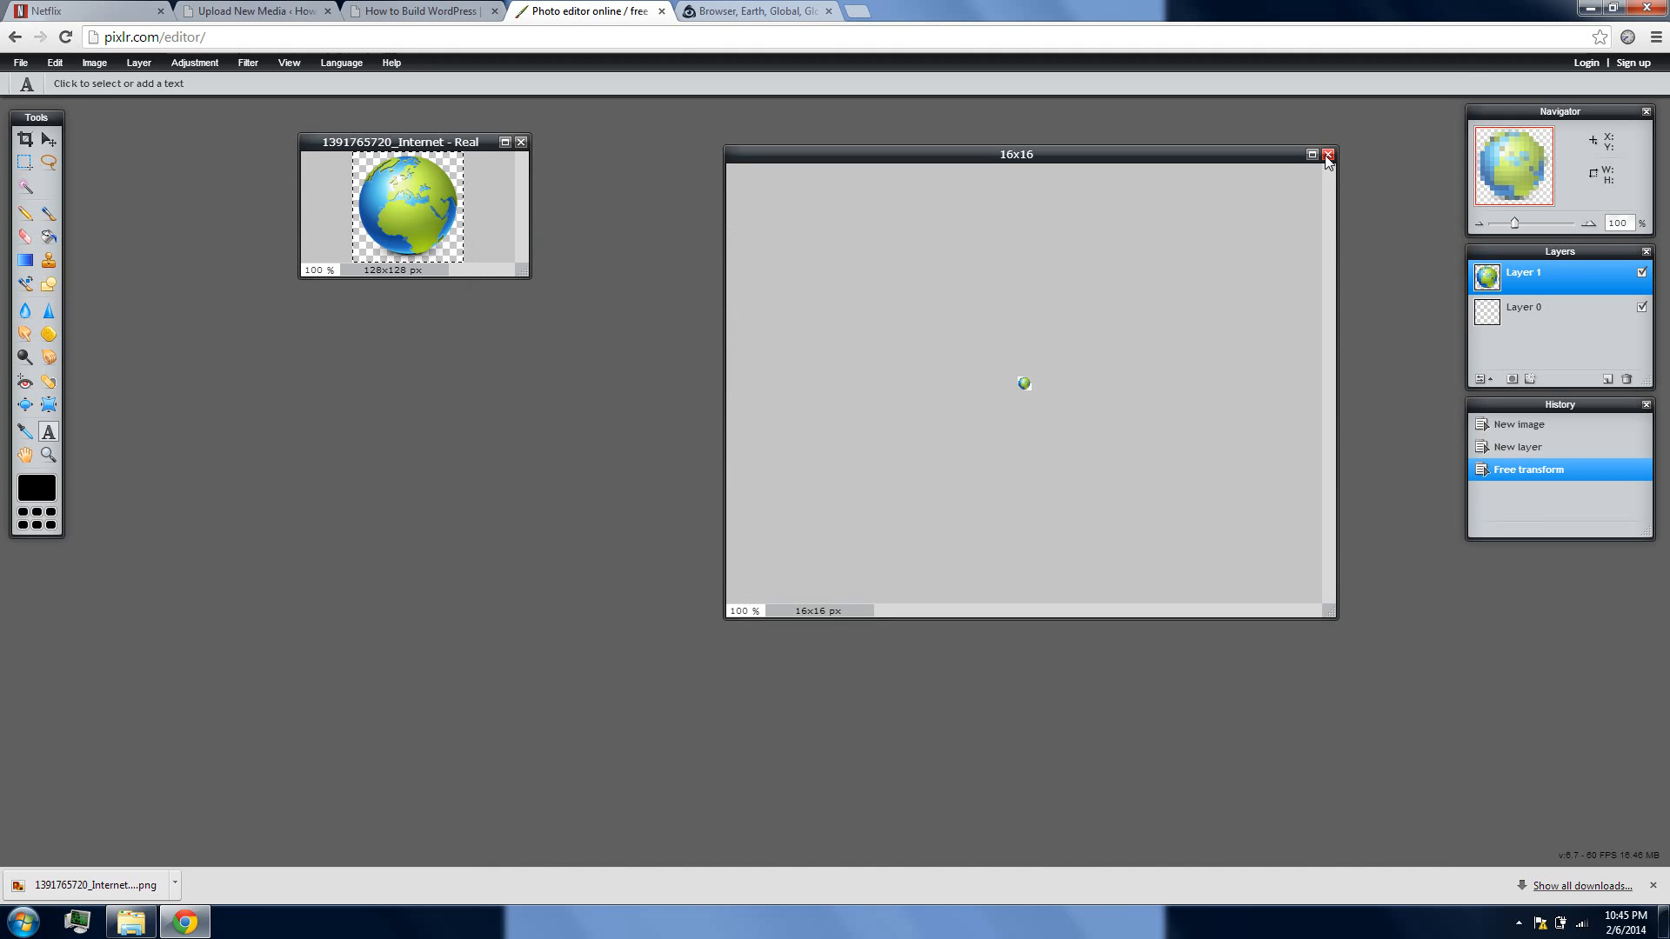
pyautogui.click(1327, 156)
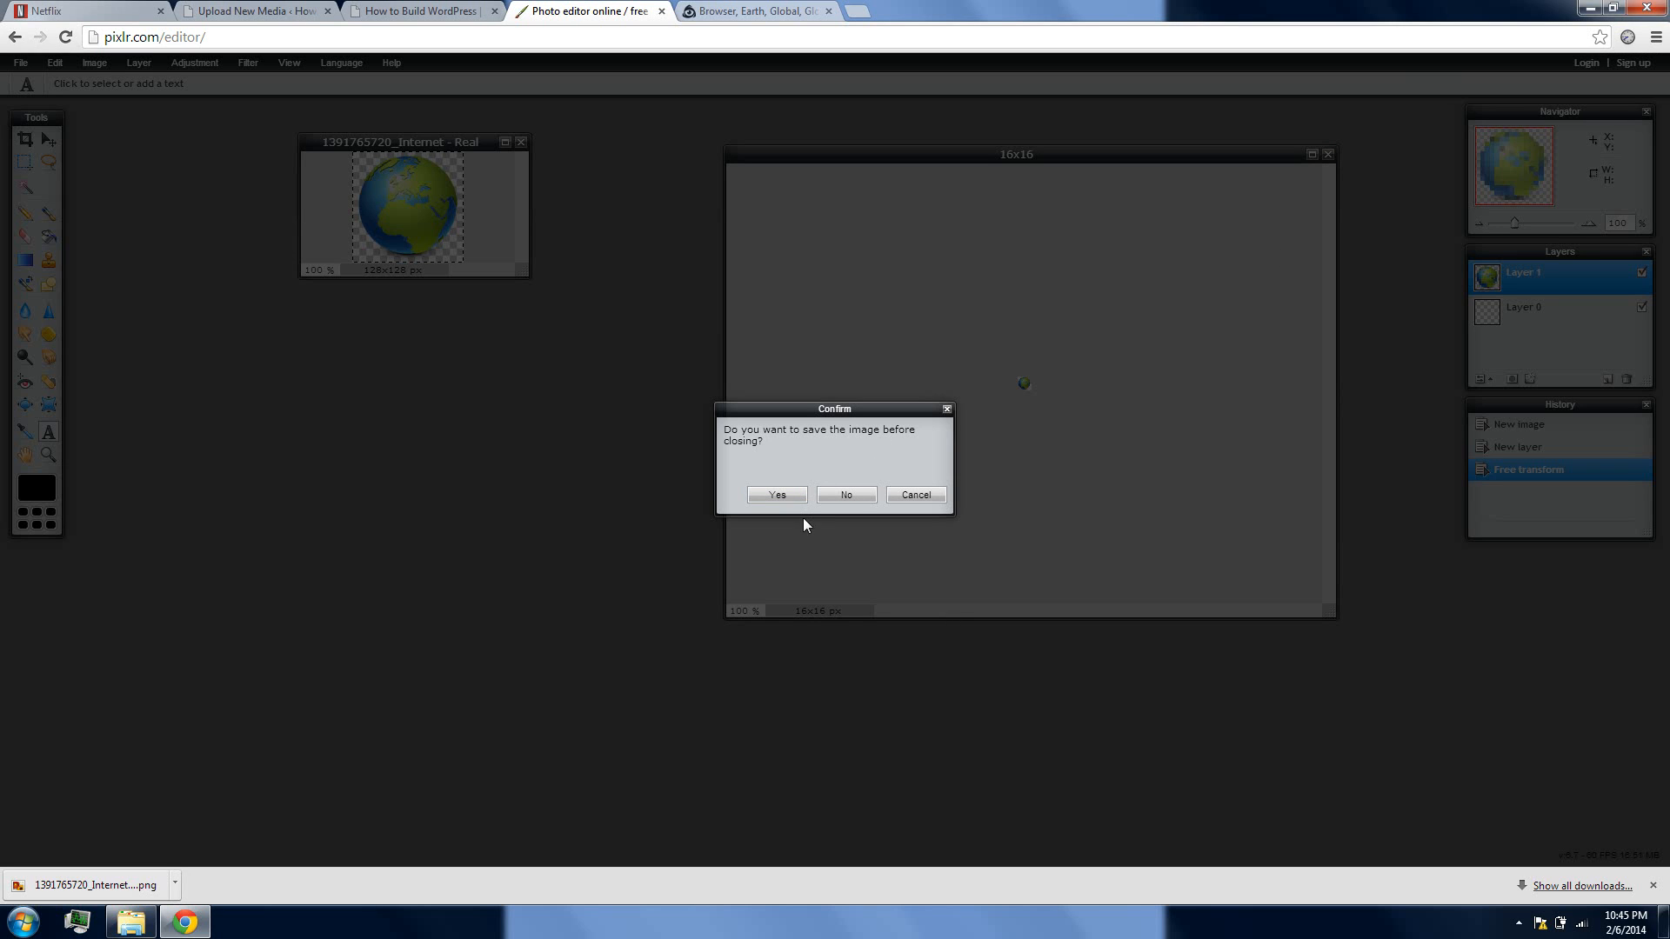
pyautogui.click(847, 495)
# Create a new transparent image named 55x55, with a width and height of 55 pixels
pyautogui.click(20, 62)
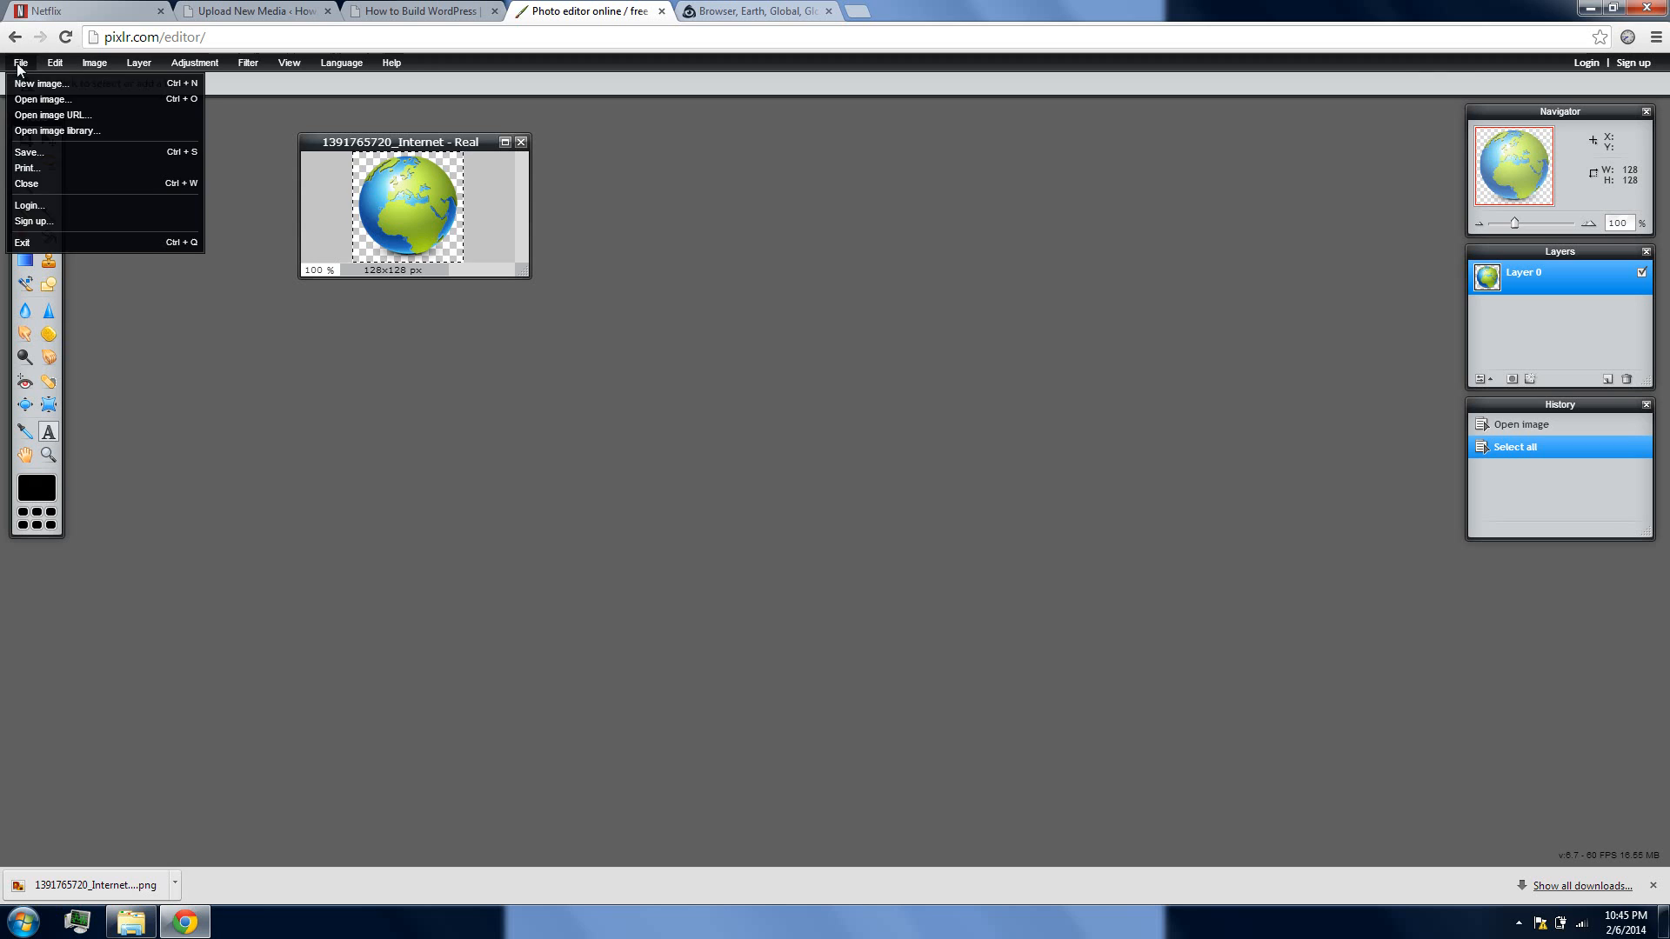
pyautogui.click(59, 85)
pyautogui.click(774, 501)
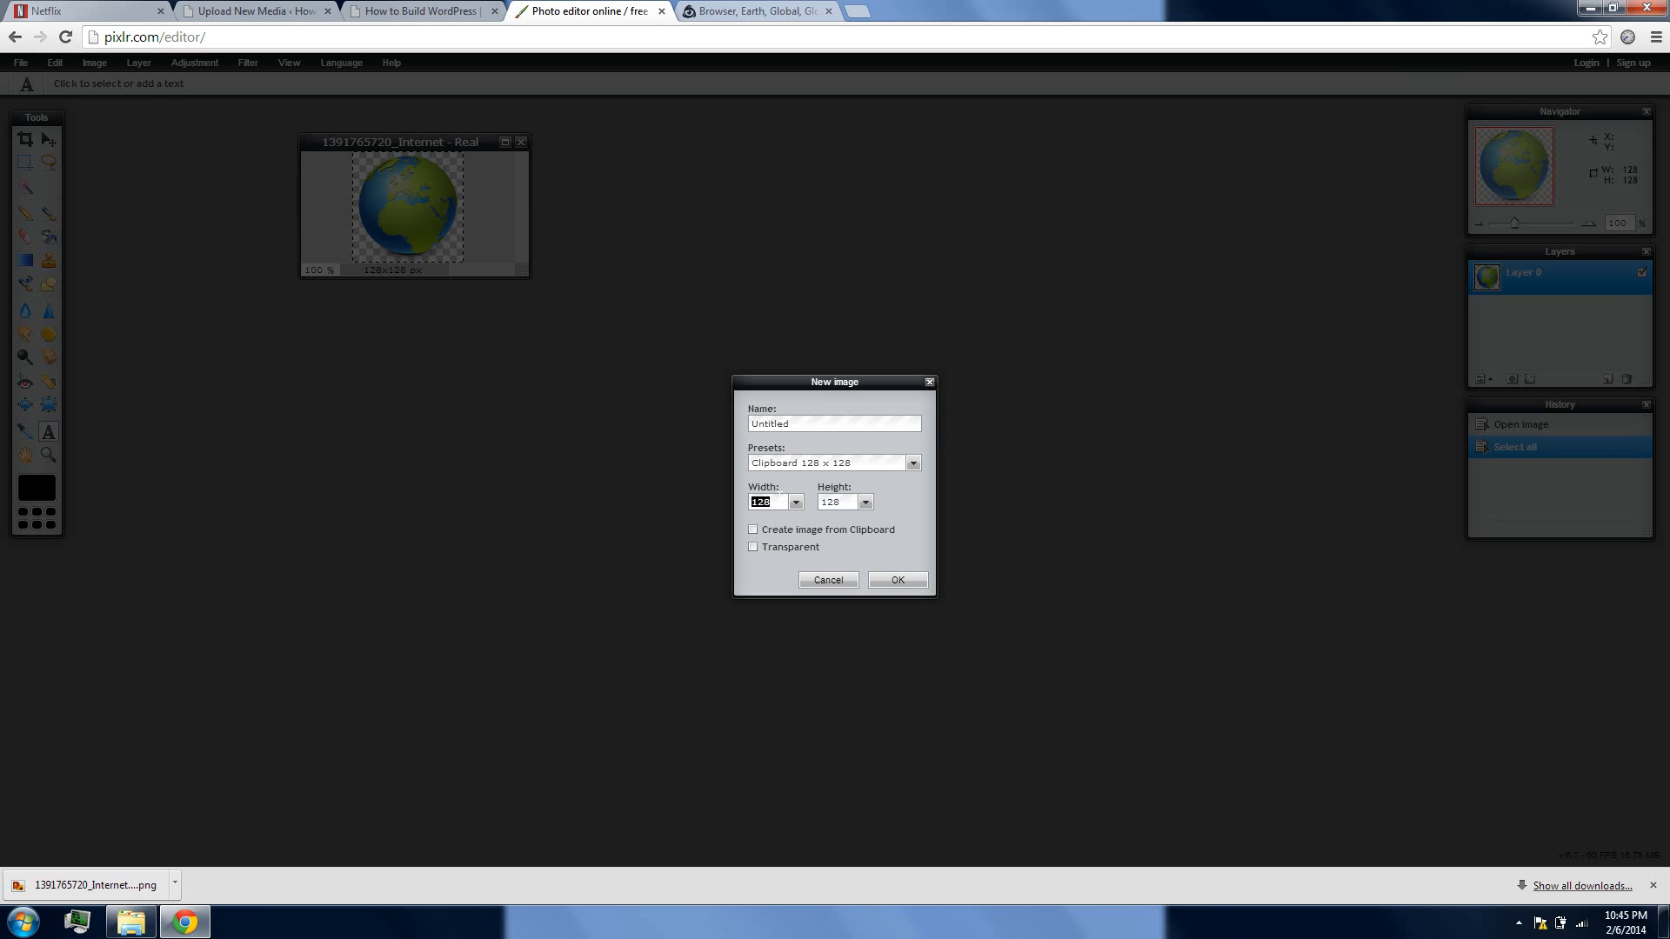
pyautogui.write('55')
pyautogui.press('Tab')
pyautogui.write('5')
pyautogui.doubleClick(770, 424)
pyautogui.click(753, 541)
pyautogui.doubleClick(813, 422)
pyautogui.write('5')
pyautogui.click(901, 579)
# Enlarge the 55x55 image window, copy the selected globe image, and paste it into the 55x55 image
pyautogui.moveTo(249, 135); pyautogui.dragTo(801, 192)
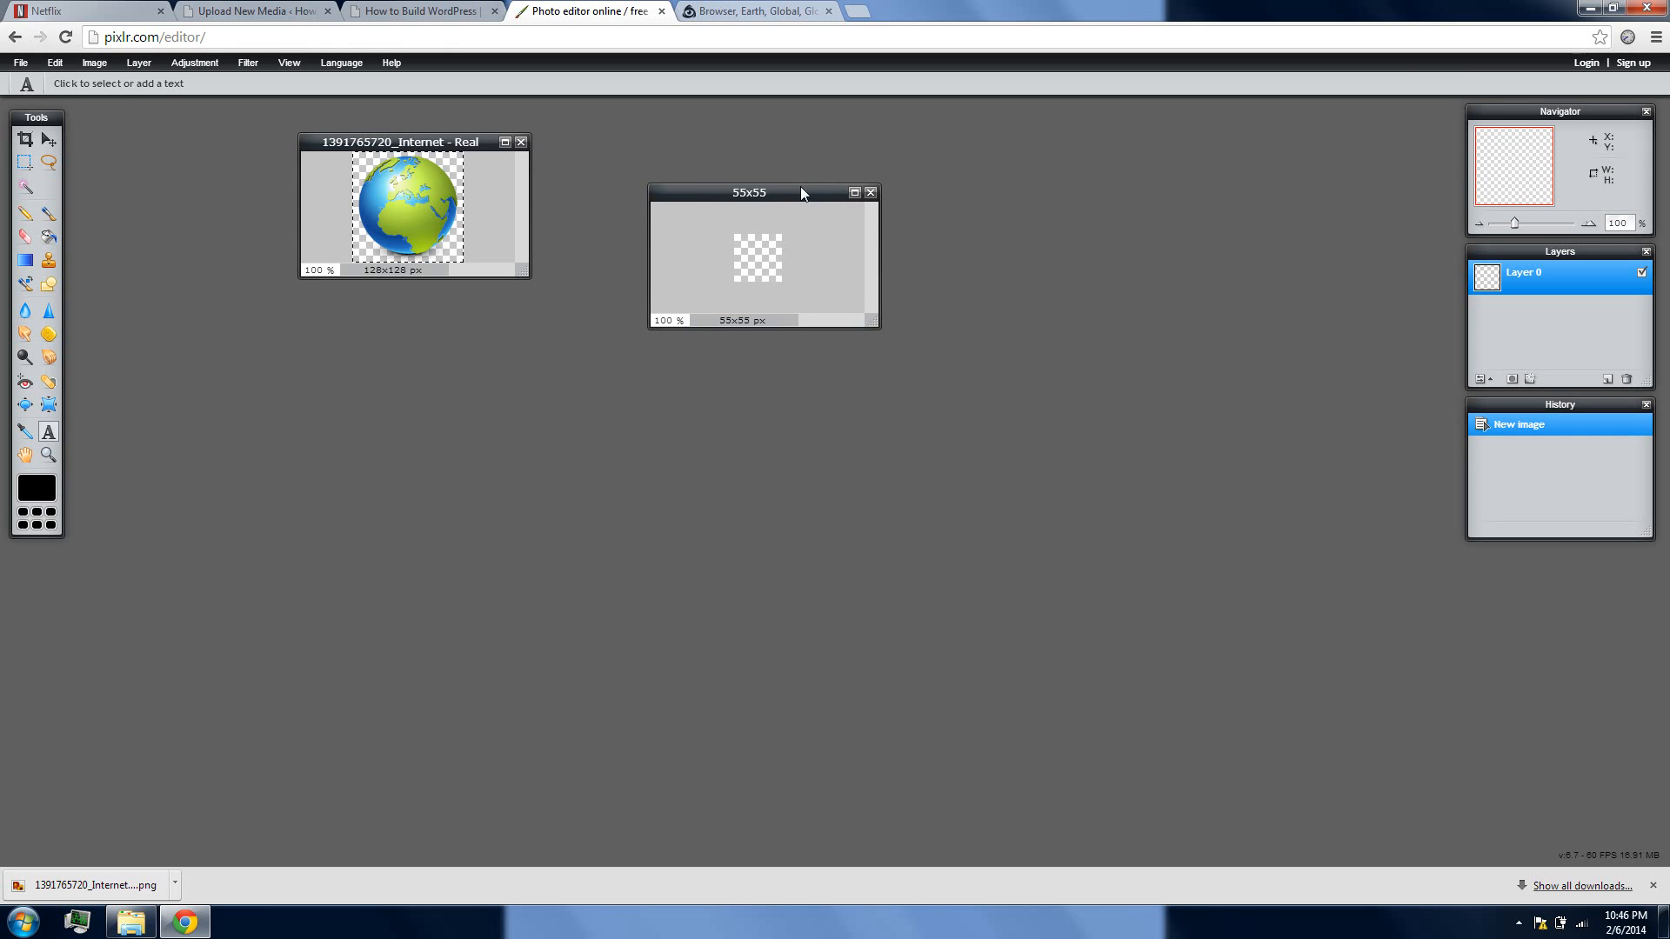
pyautogui.moveTo(872, 322); pyautogui.dragTo(1220, 578)
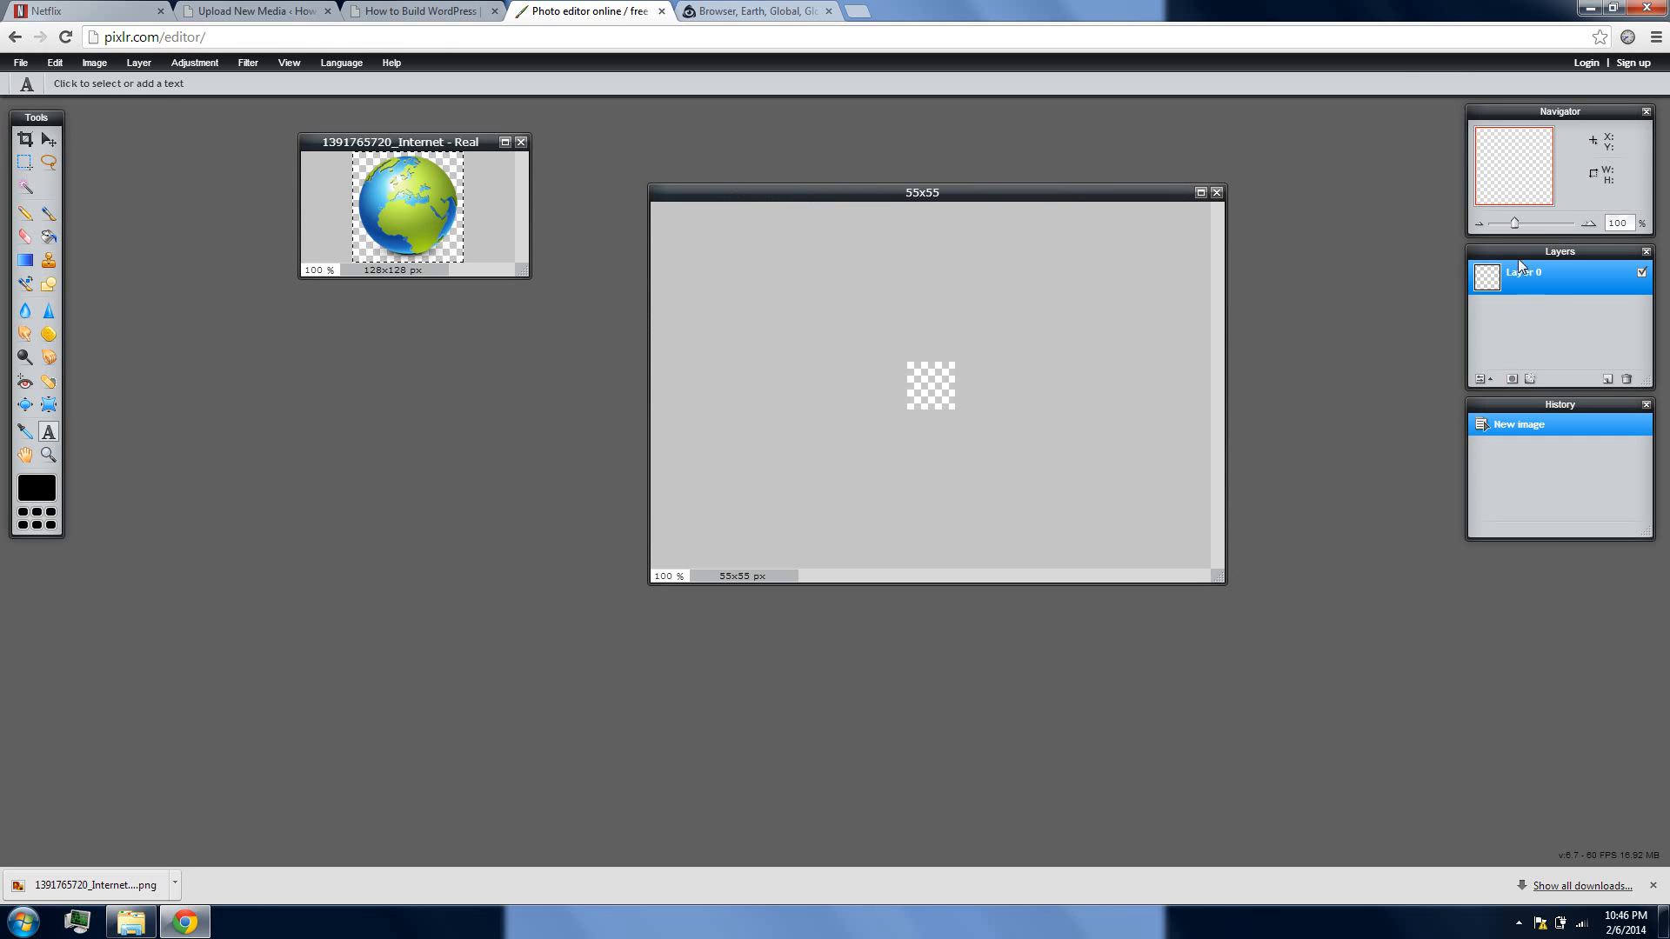
pyautogui.moveTo(1516, 224); pyautogui.dragTo(1602, 227)
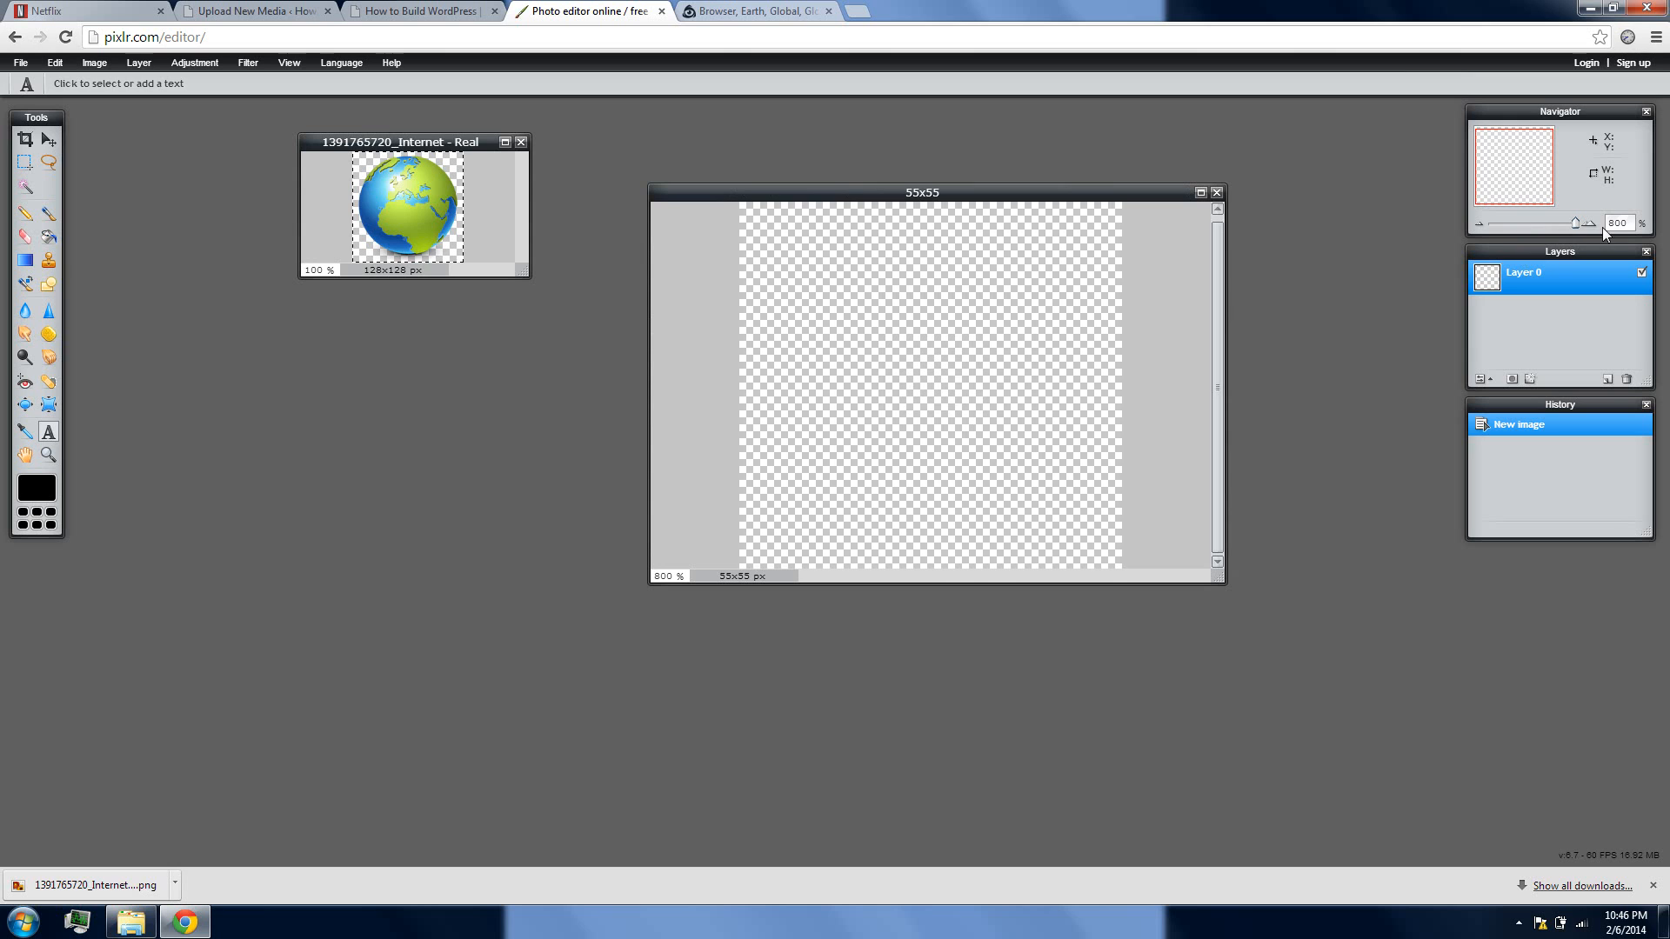
pyautogui.click(356, 147)
pyautogui.click(55, 62)
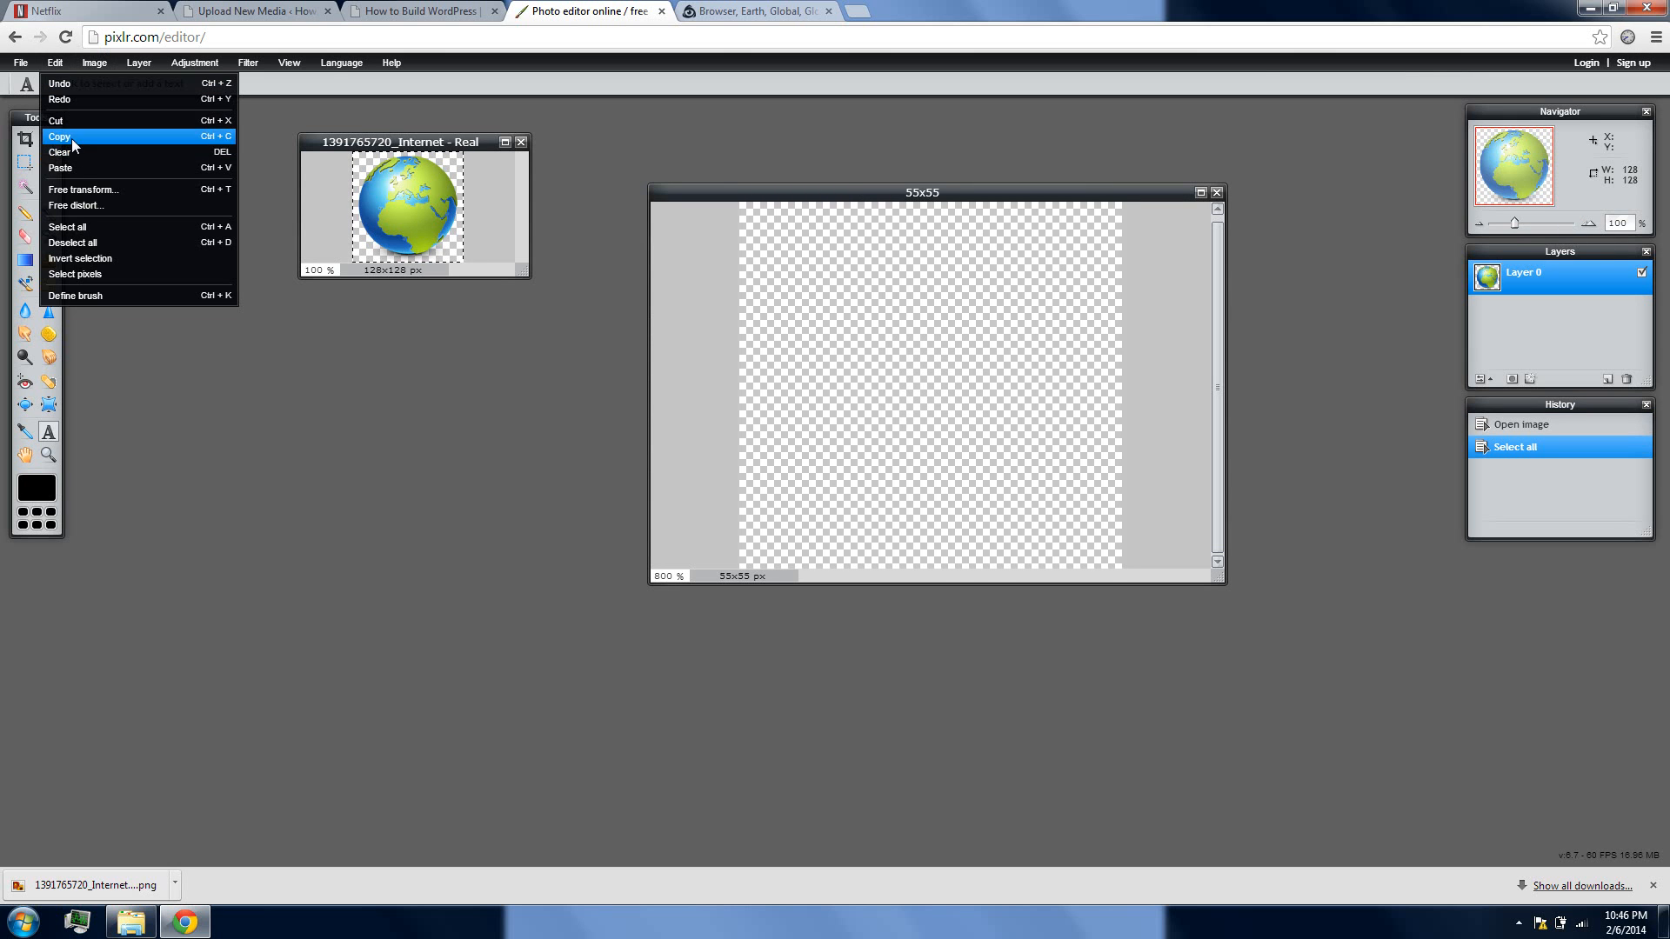
pyautogui.click(72, 138)
pyautogui.click(868, 208)
pyautogui.click(55, 63)
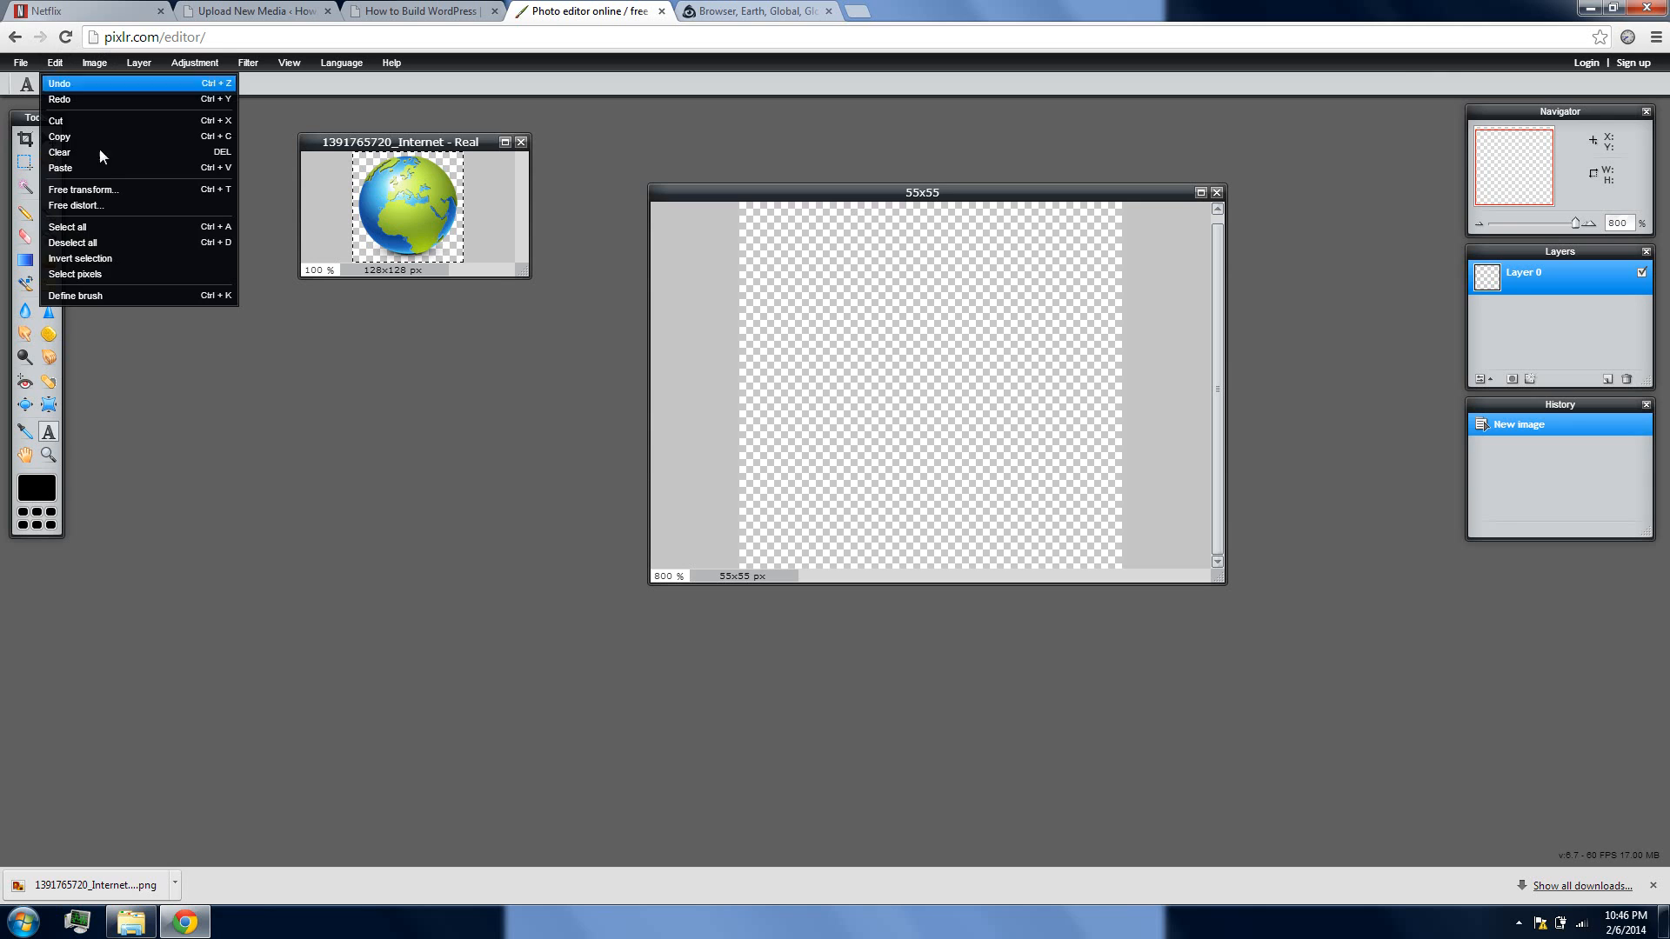
pyautogui.click(97, 168)
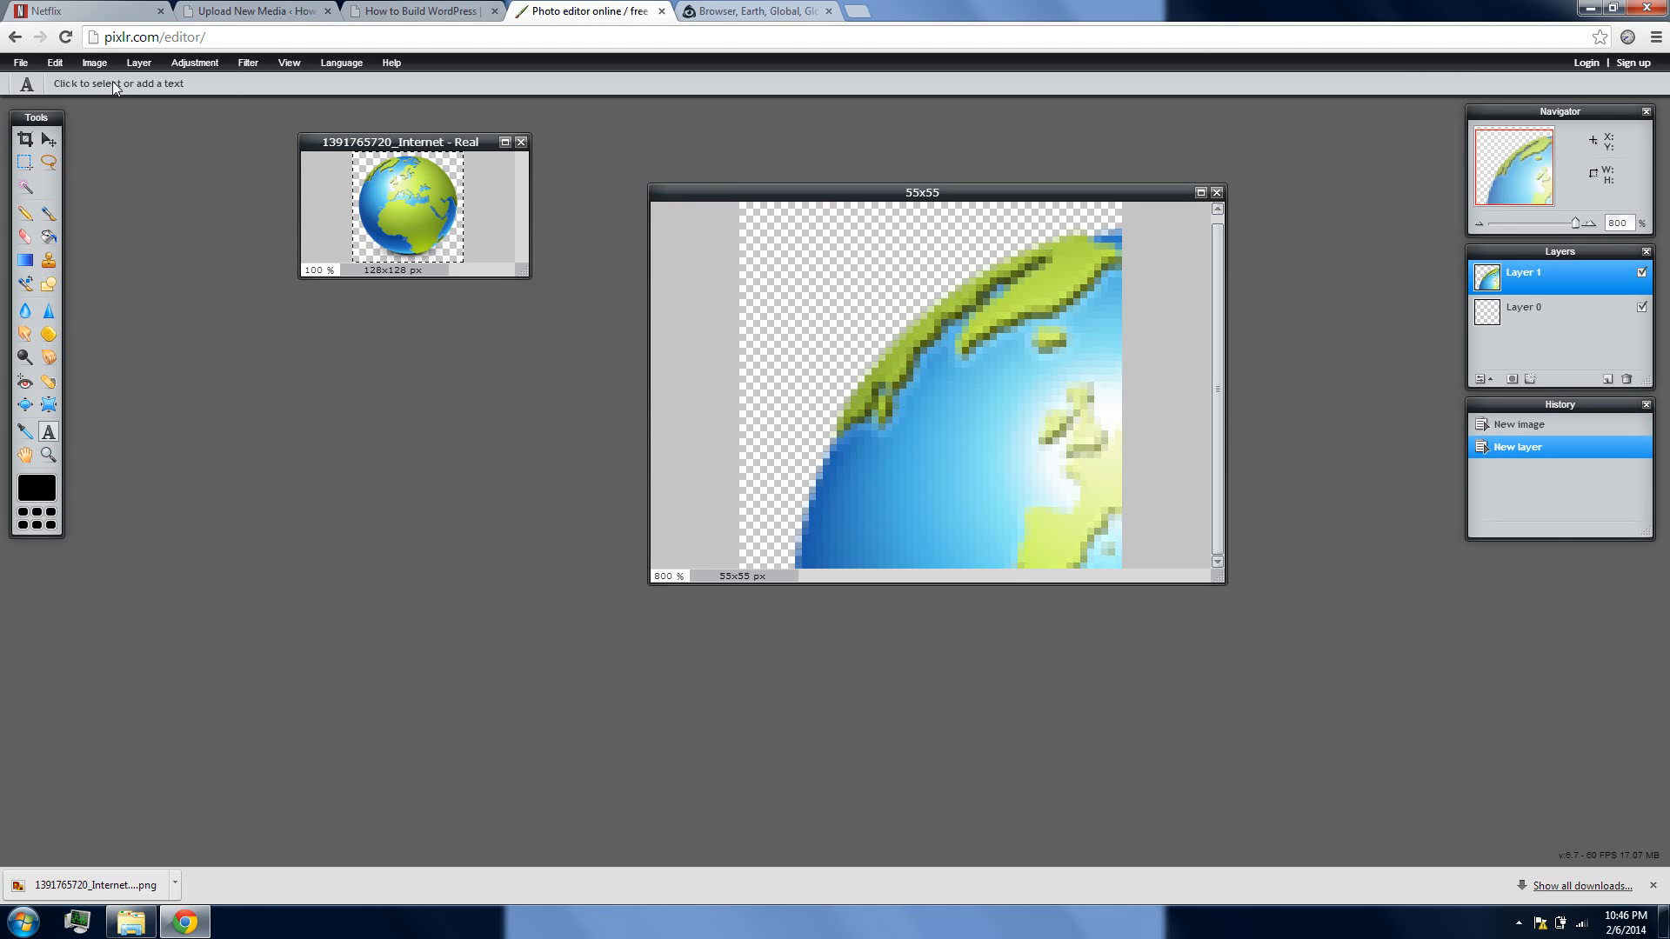
pyautogui.click(58, 63)
pyautogui.click(99, 195)
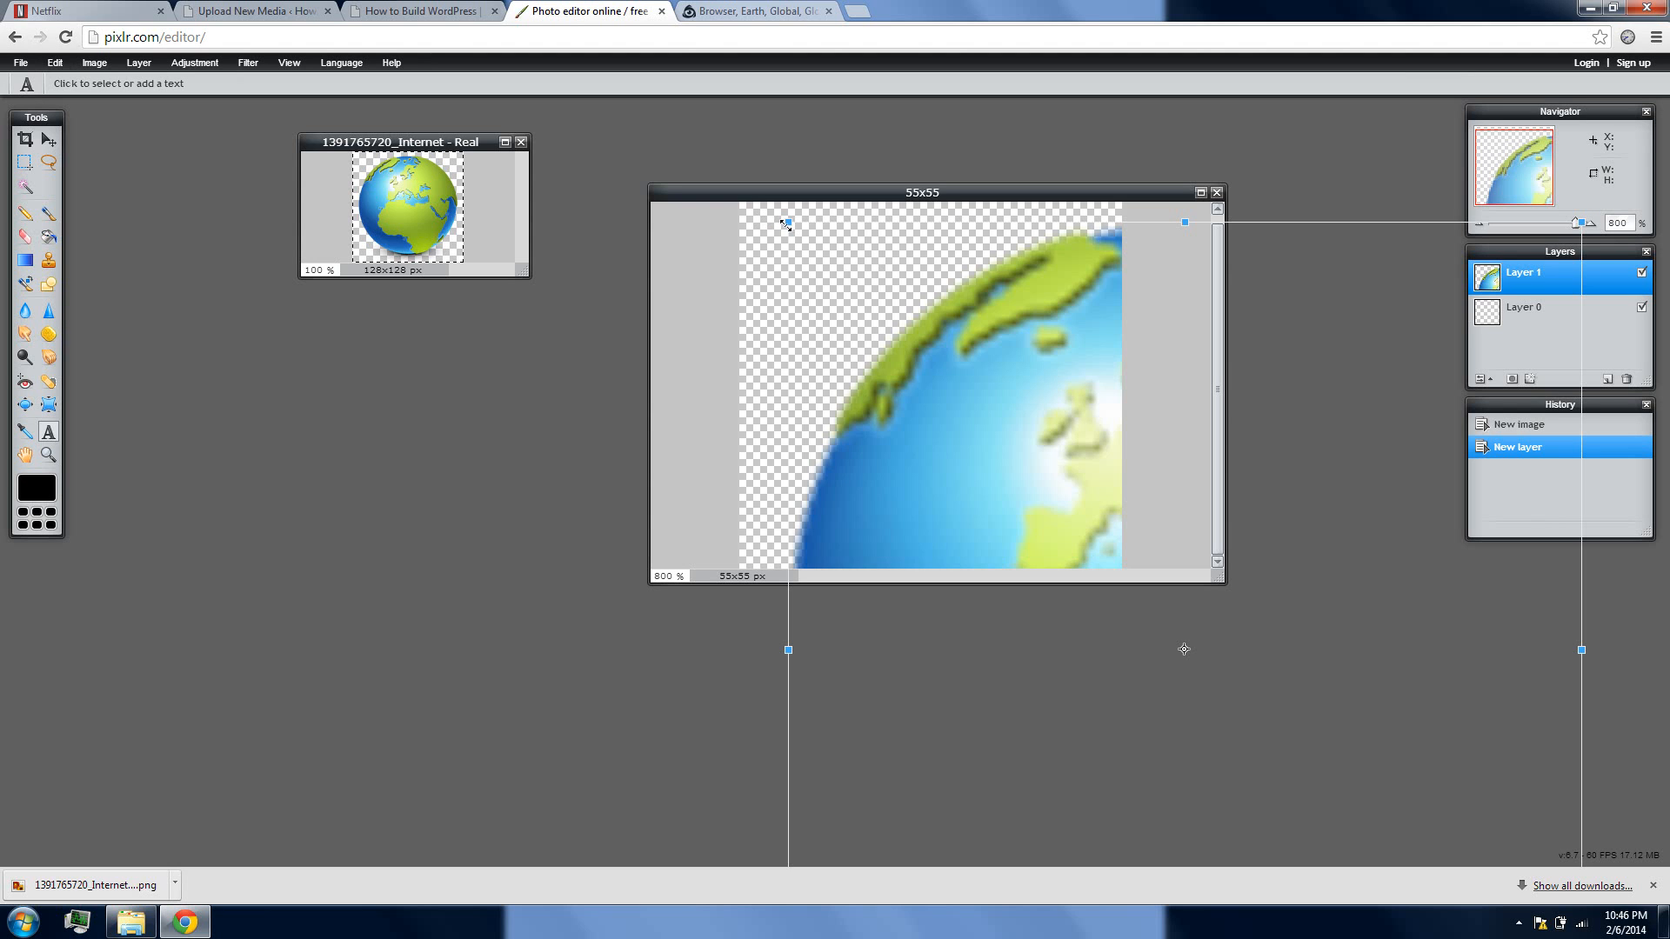
pyautogui.moveTo(786, 224); pyautogui.dragTo(1116, 474)
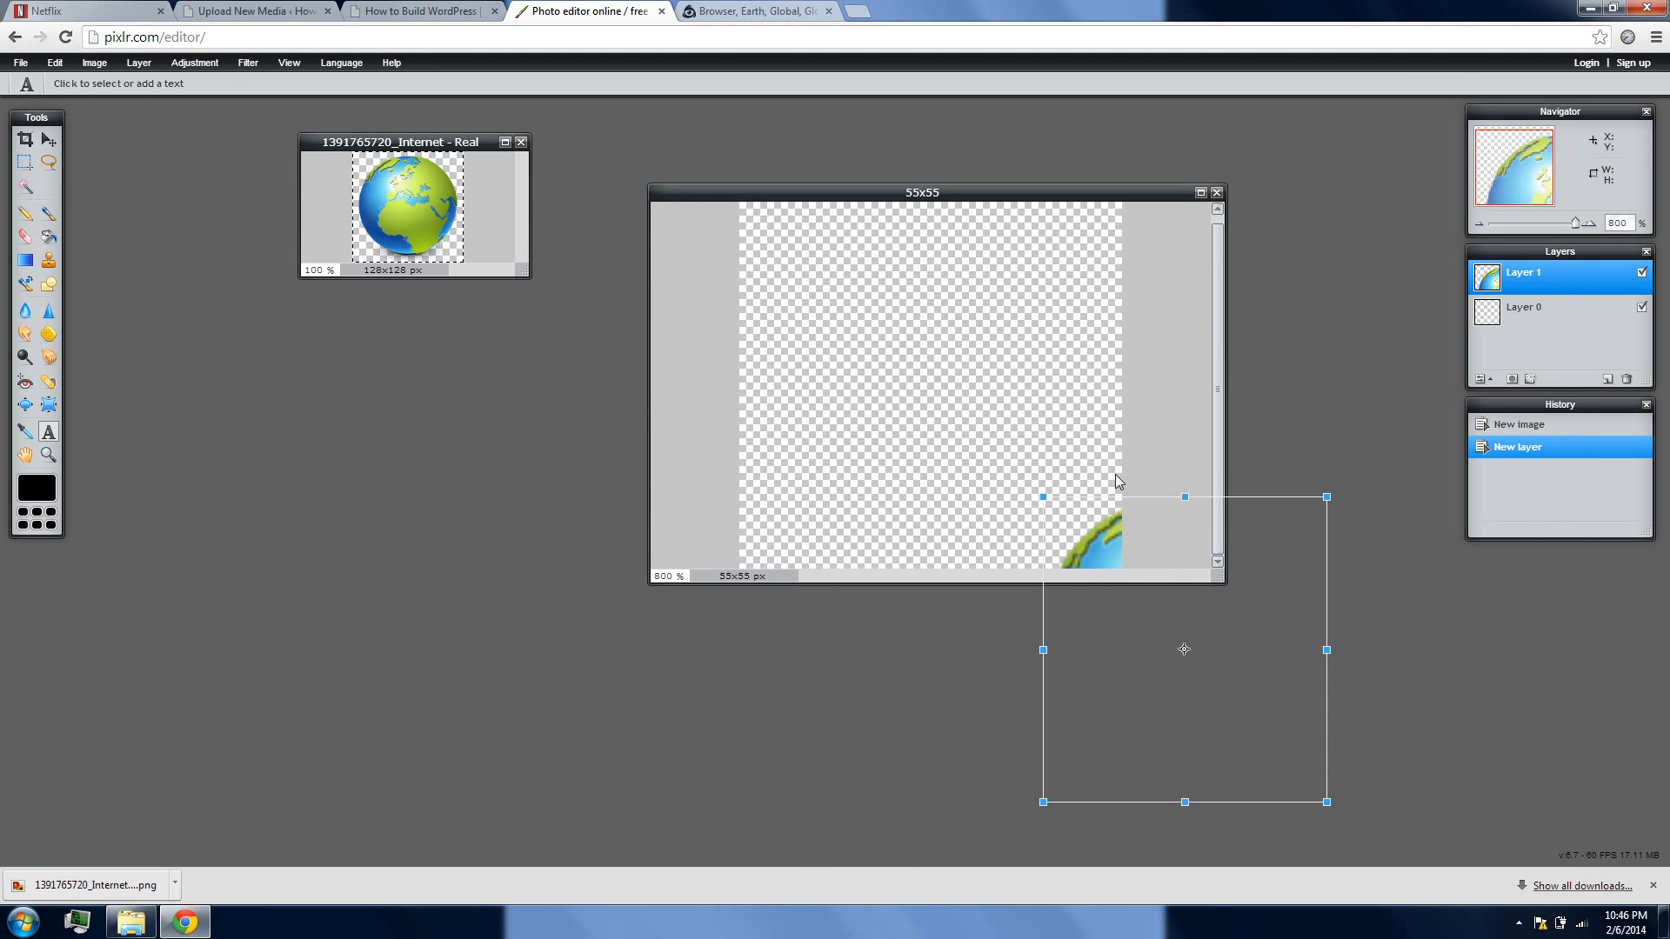
pyautogui.click(1008, 346)
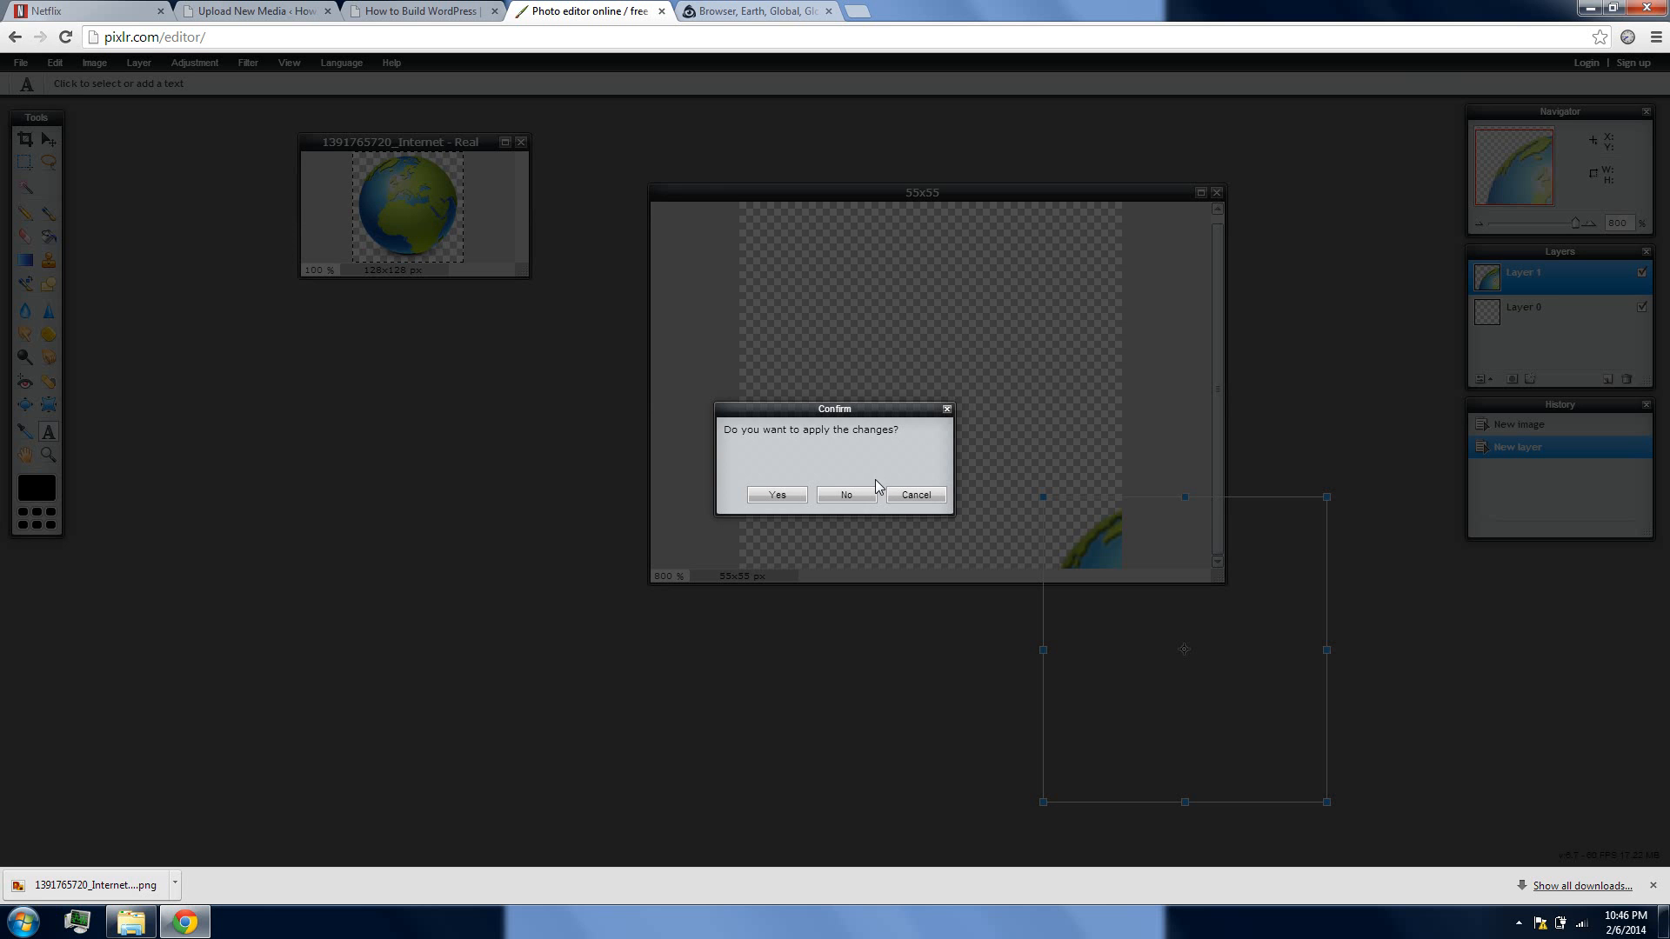
pyautogui.click(846, 495)
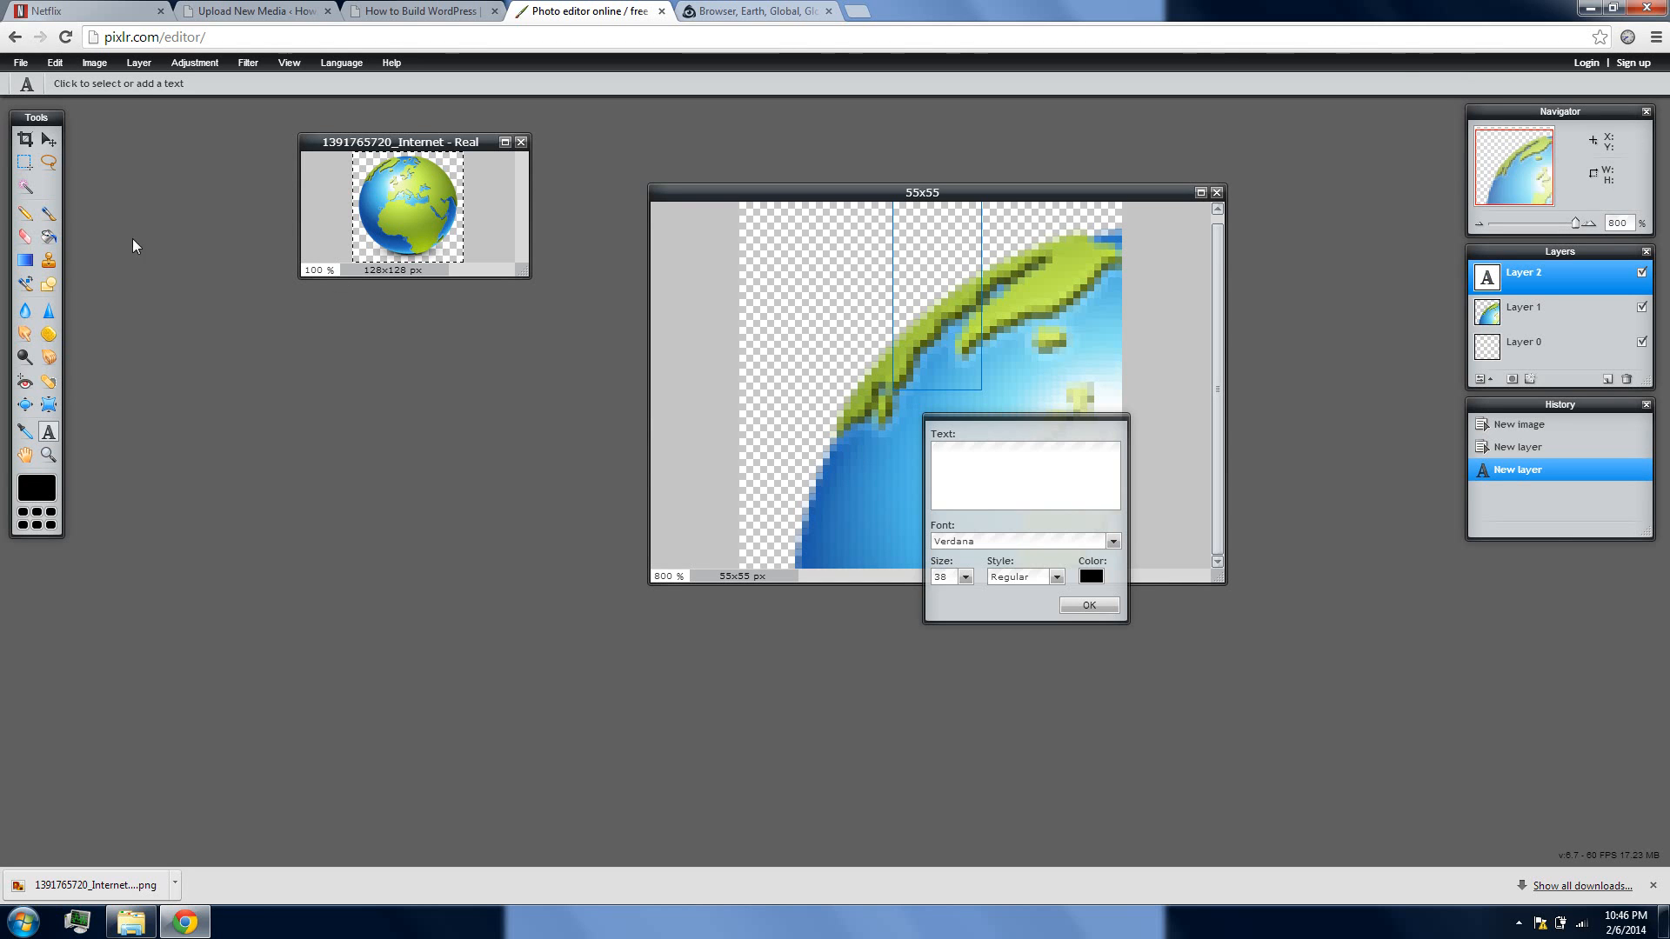
pyautogui.click(57, 64)
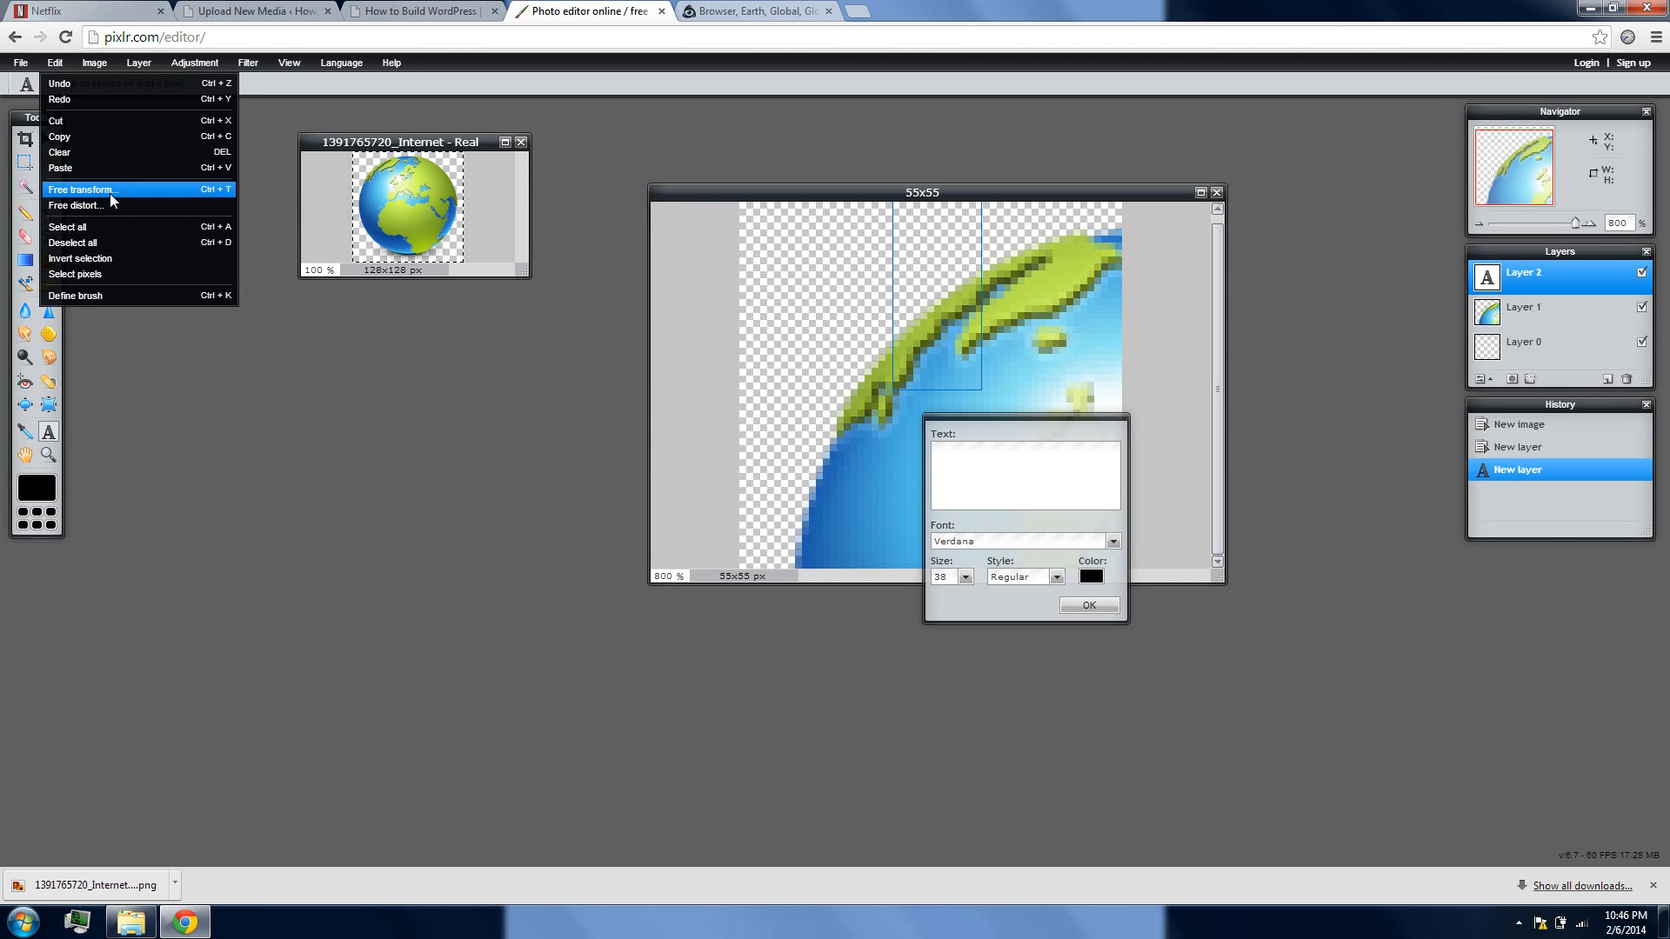
pyautogui.click(109, 191)
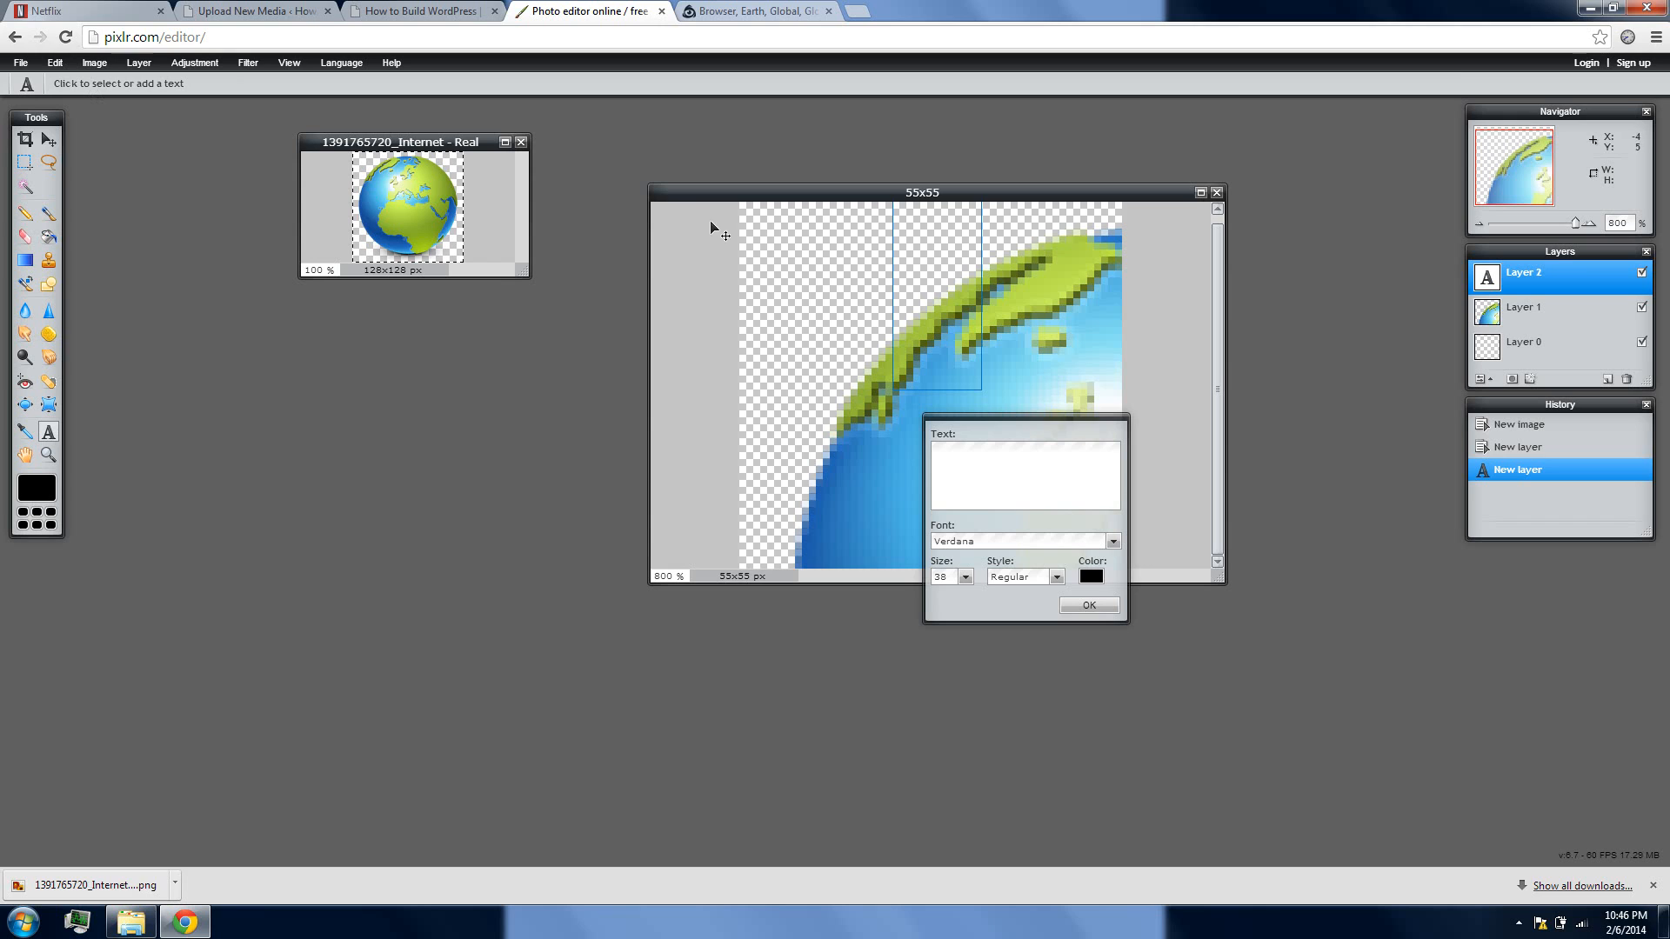
pyautogui.click(1115, 608)
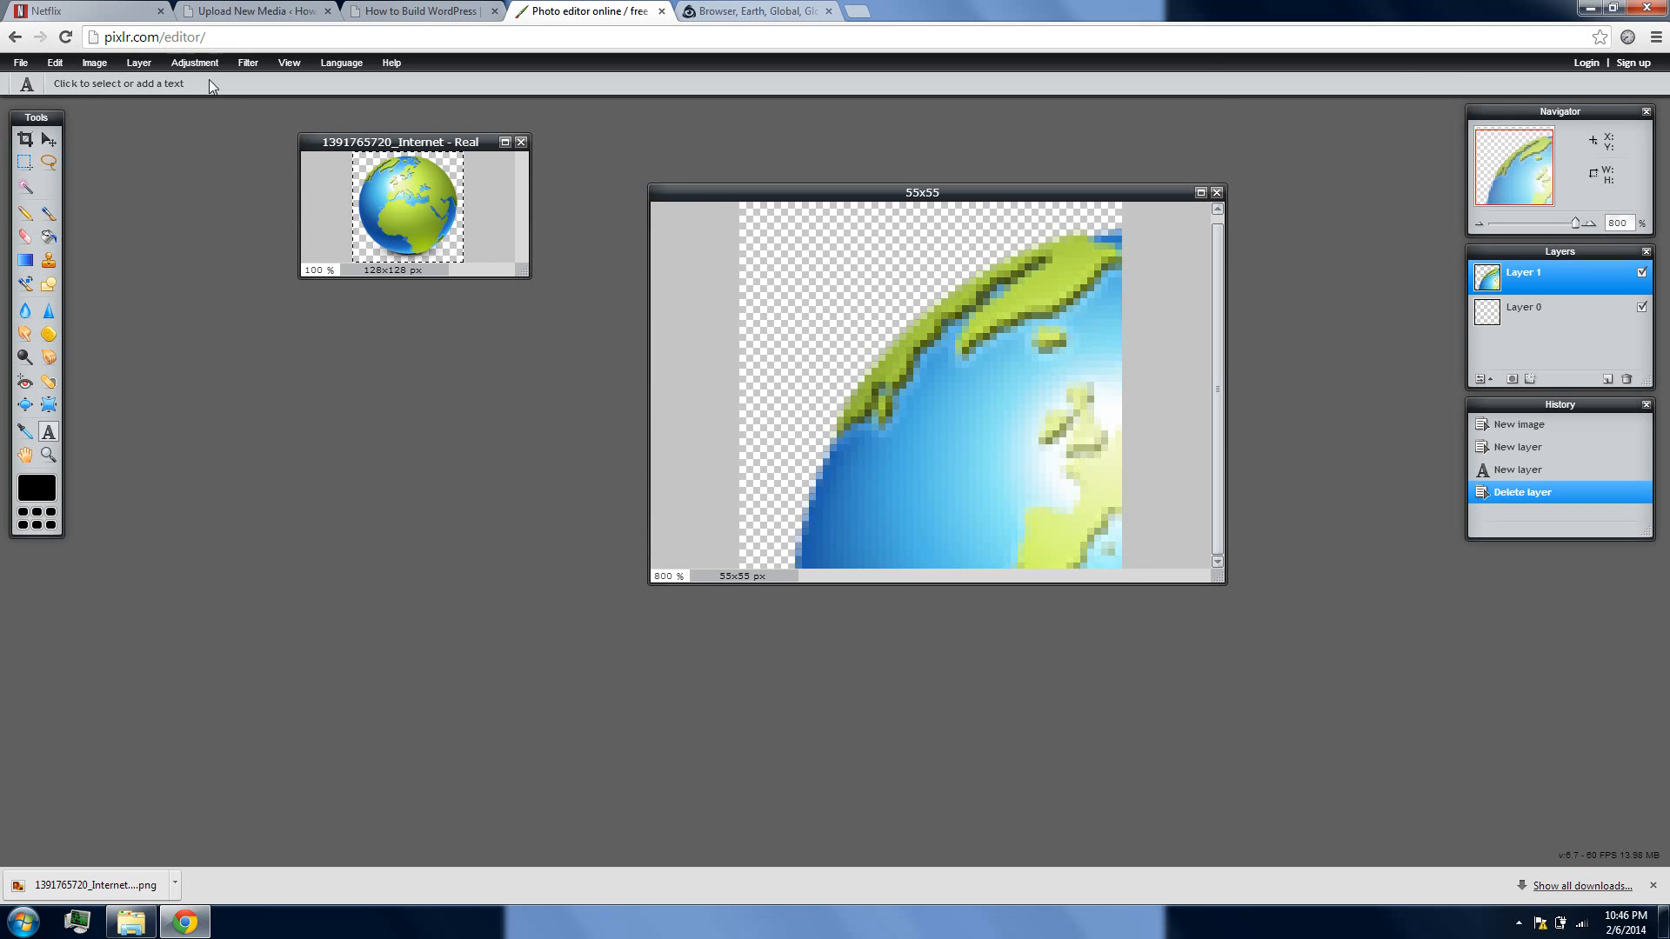
pyautogui.click(59, 64)
pyautogui.click(115, 196)
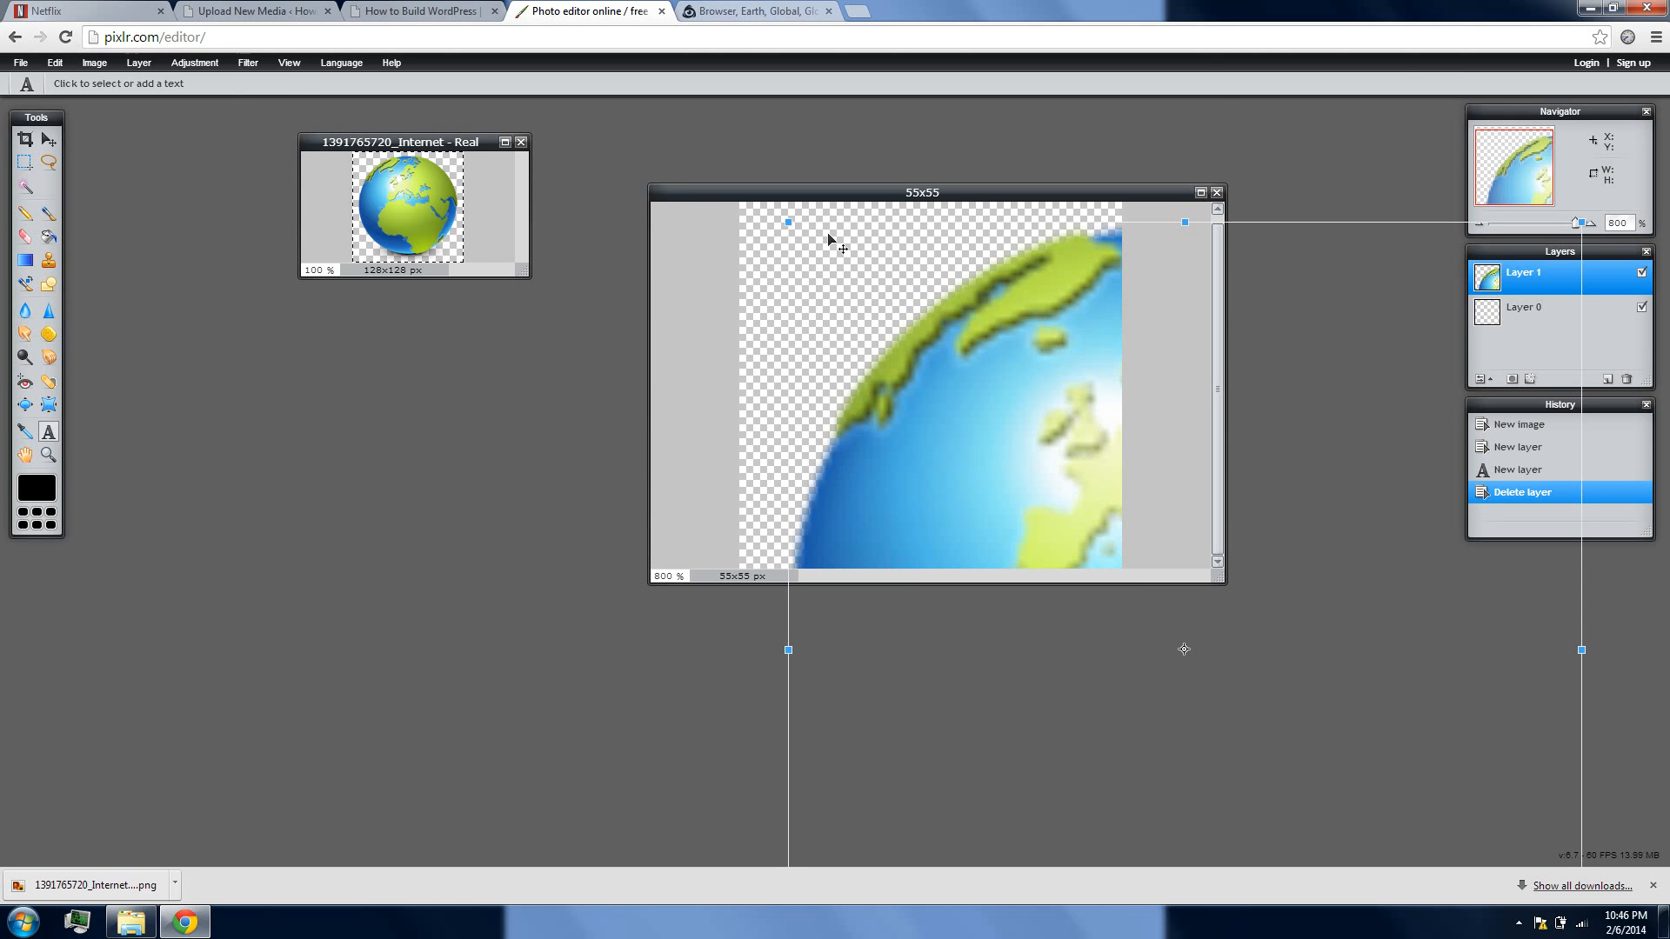
pyautogui.moveTo(790, 223); pyautogui.dragTo(1111, 570)
pyautogui.click(1232, 568)
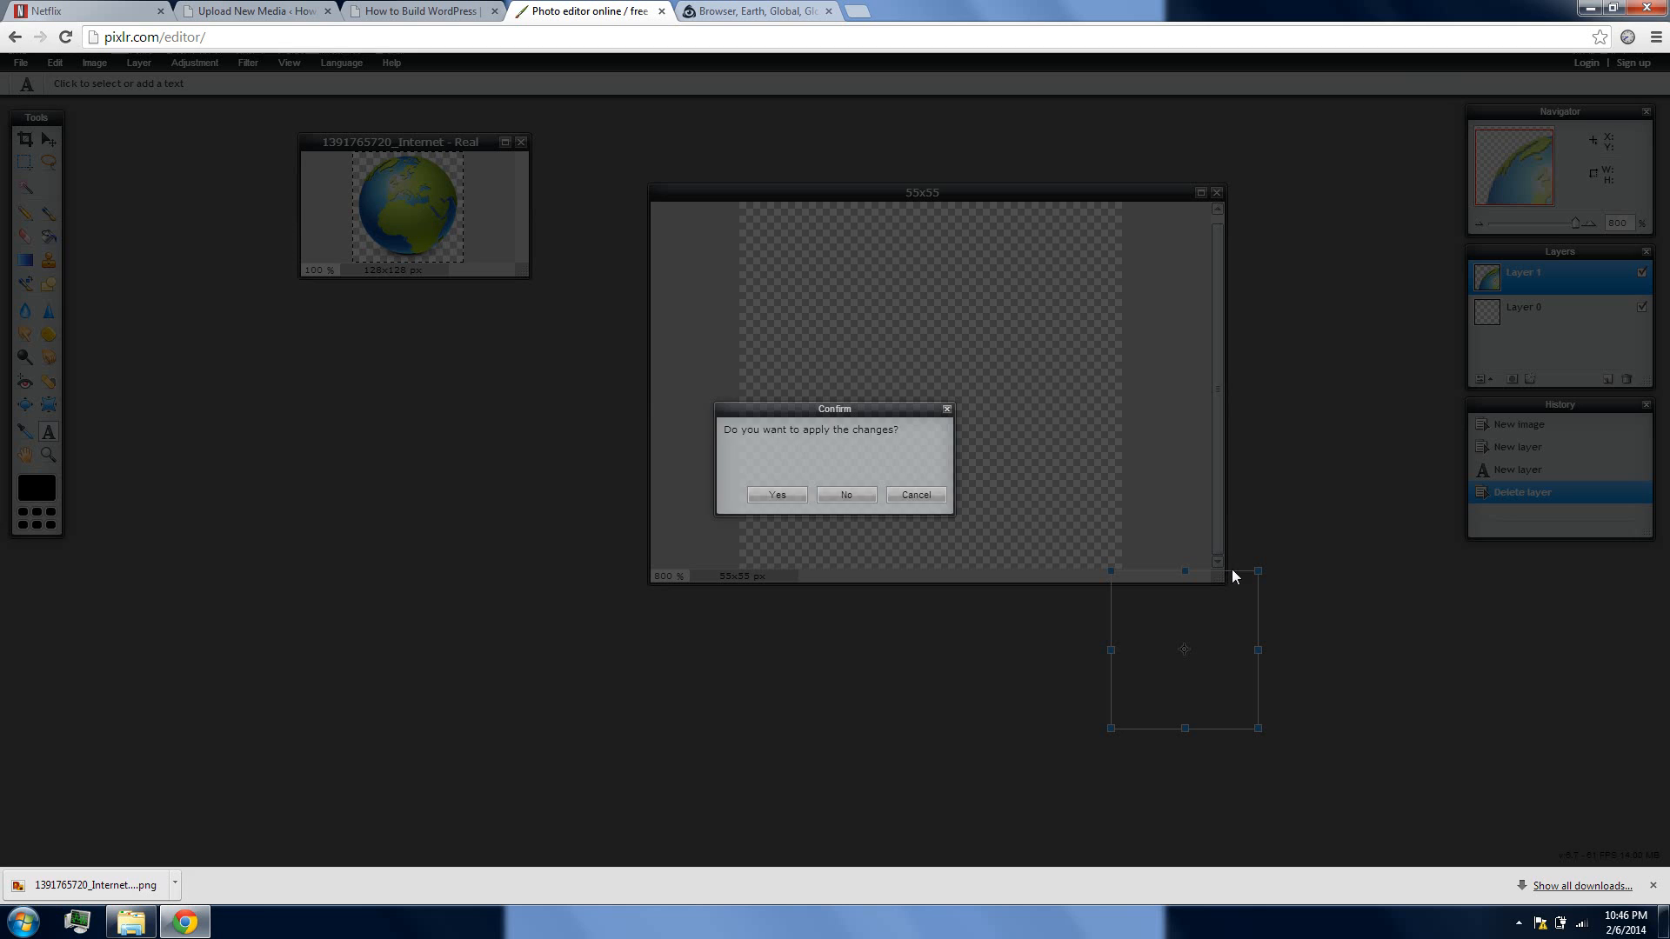
pyautogui.click(929, 495)
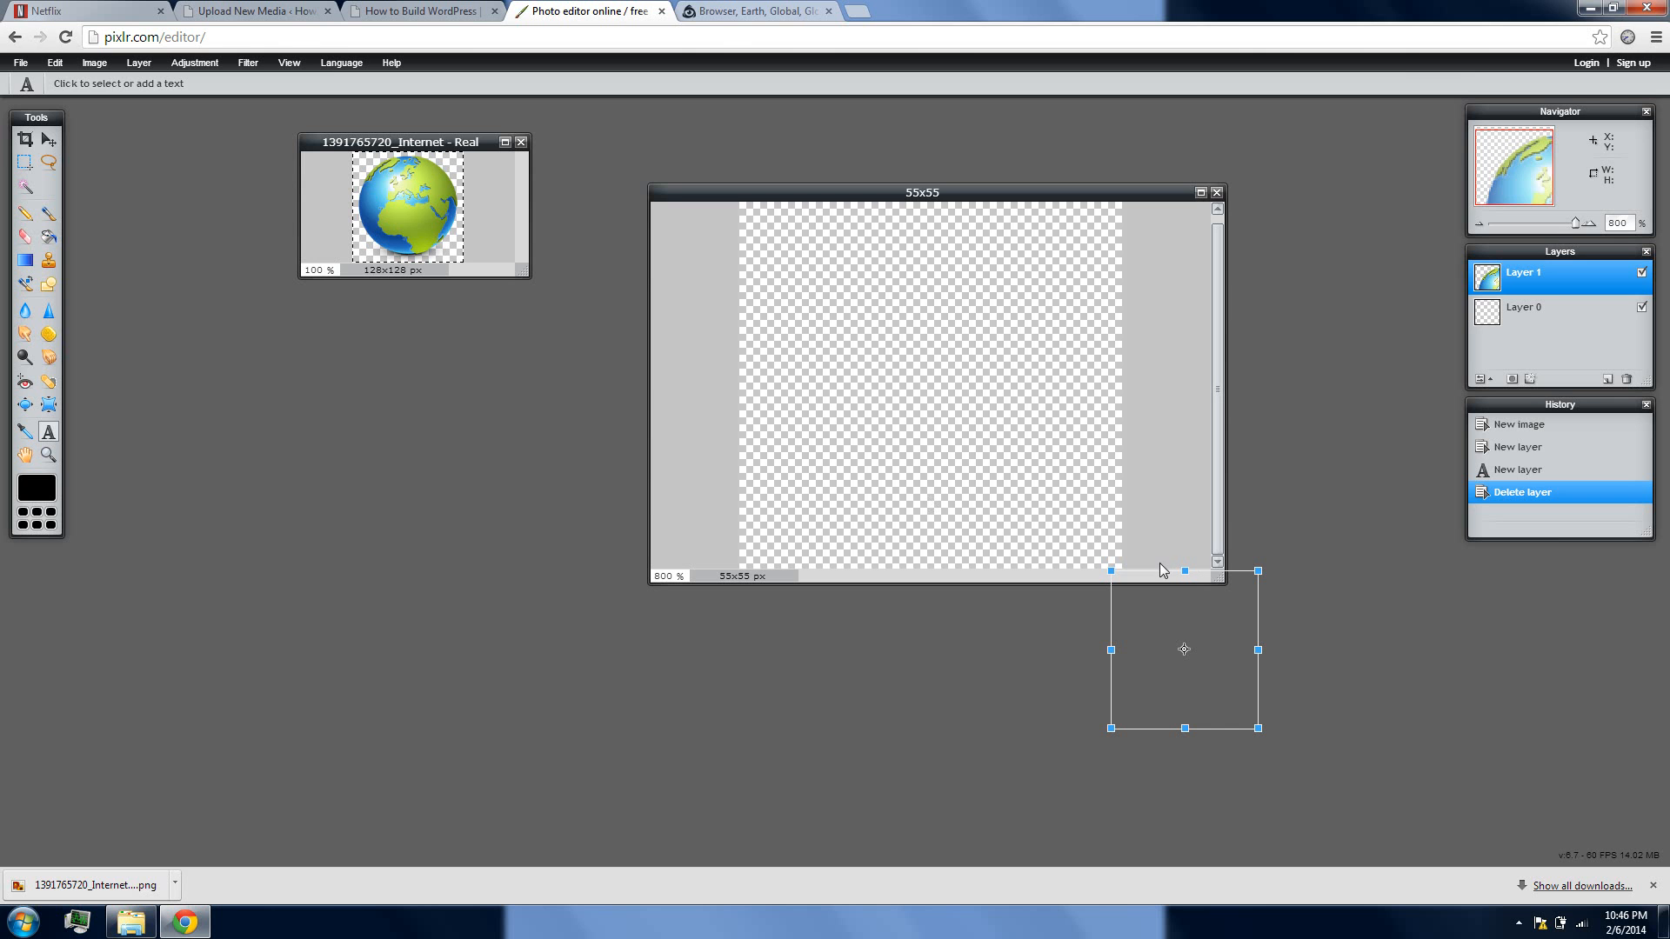
pyautogui.moveTo(1243, 579); pyautogui.dragTo(924, 267)
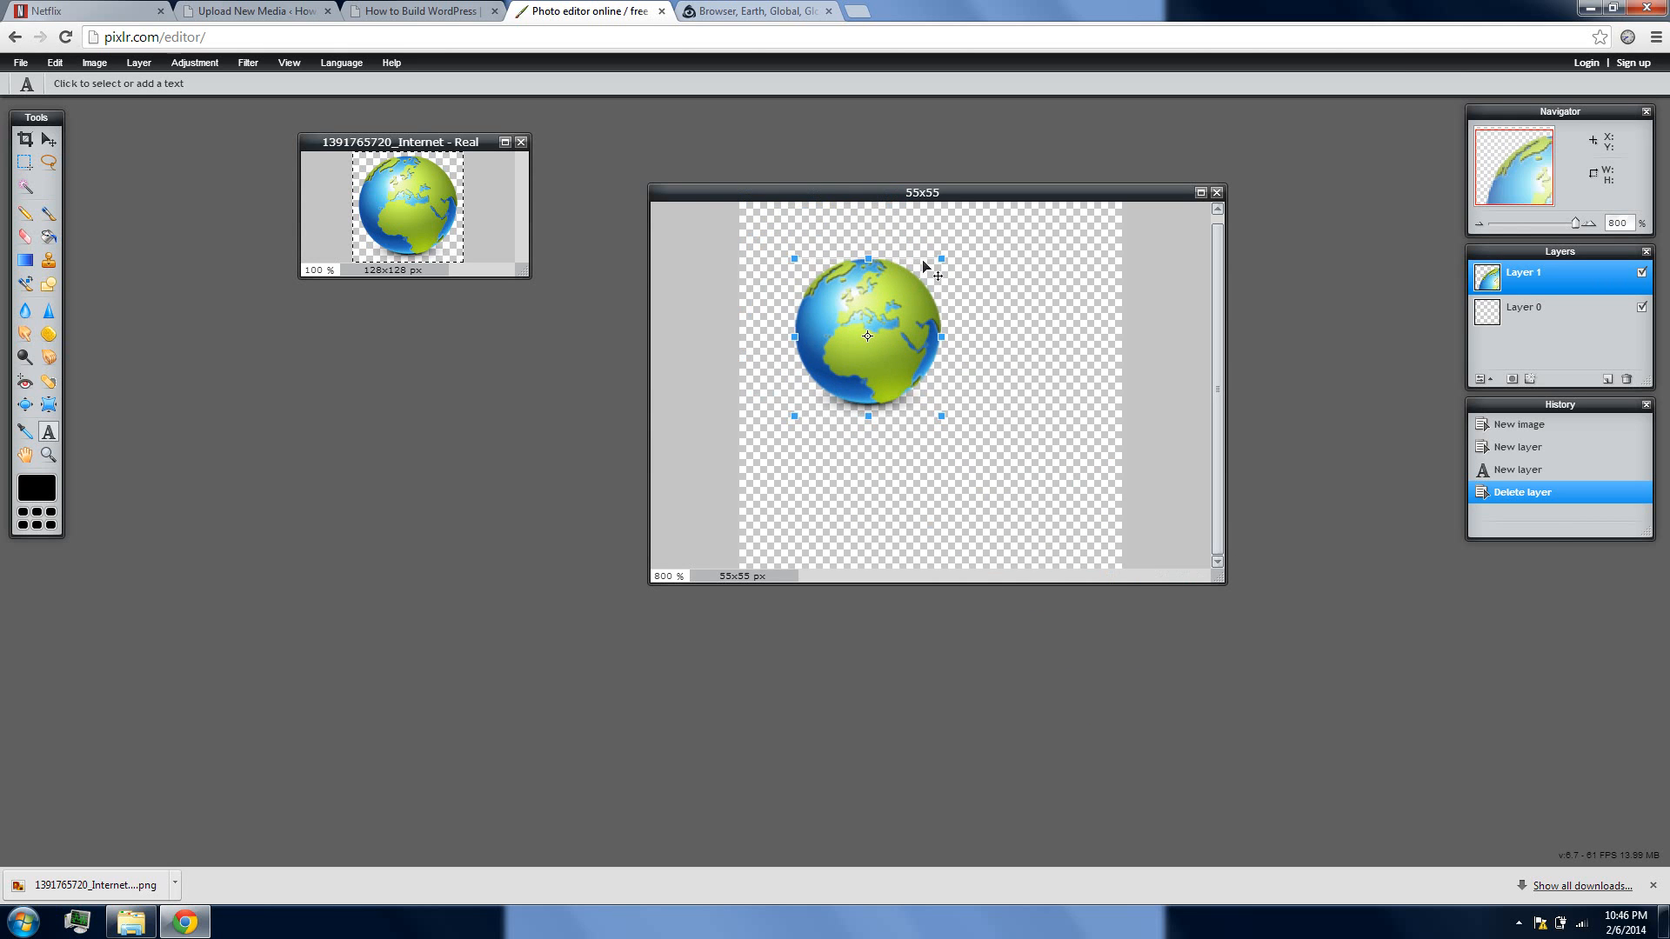
pyautogui.moveTo(939, 417); pyautogui.dragTo(1019, 484)
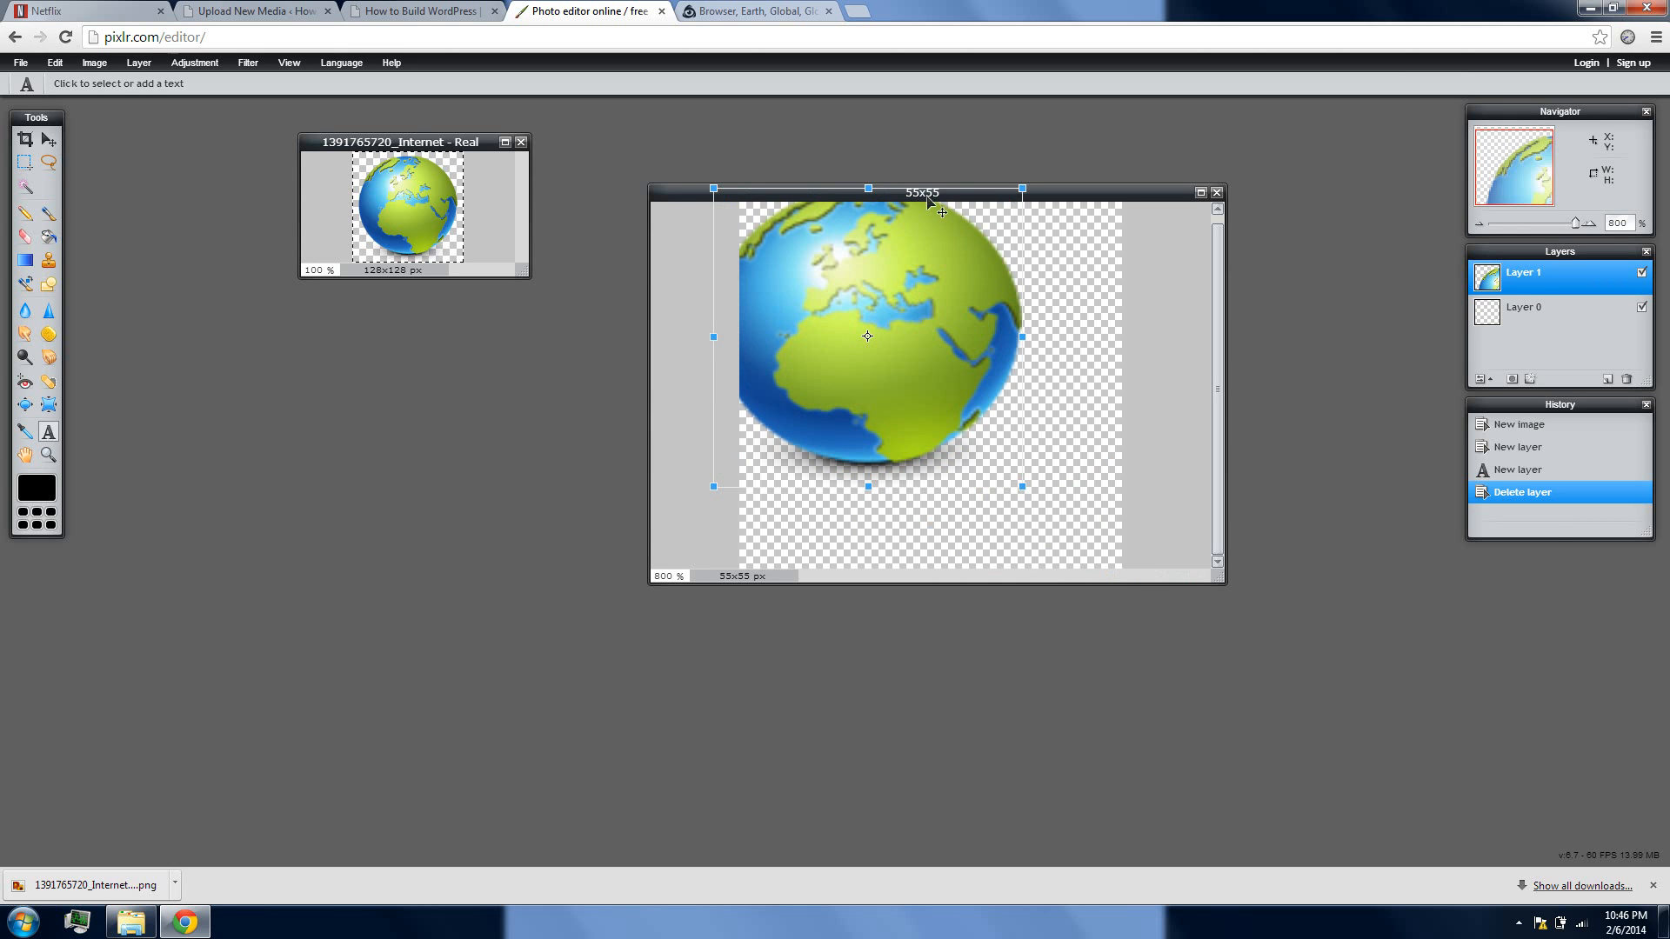
pyautogui.click(65, 66)
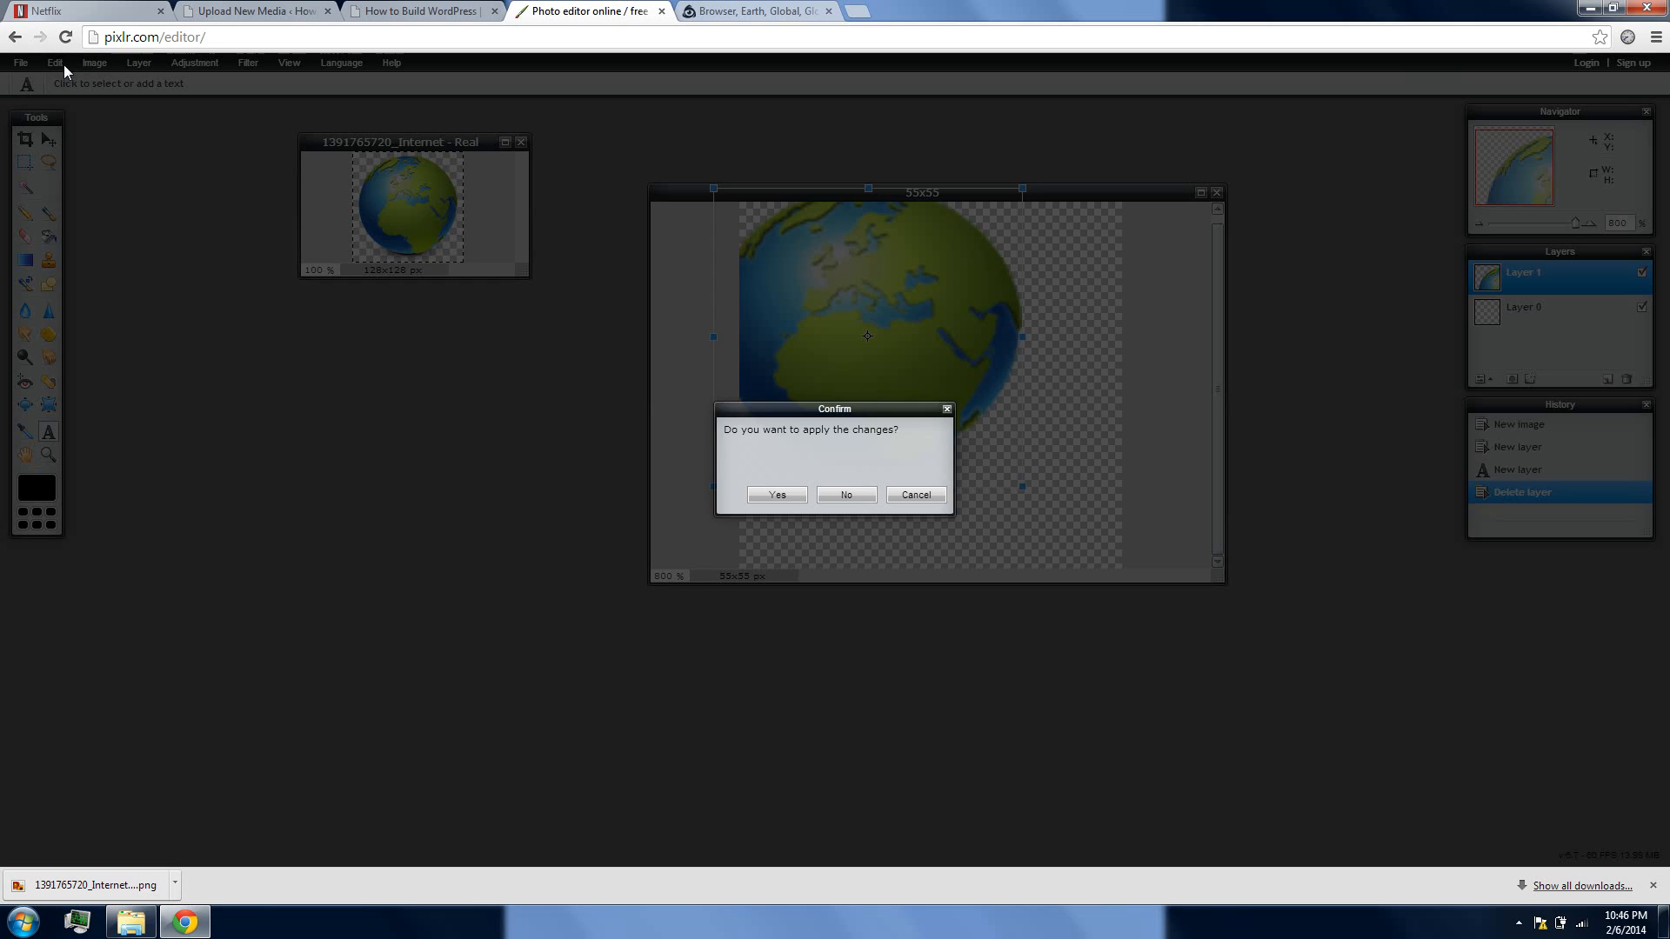
pyautogui.click(831, 497)
pyautogui.click(64, 64)
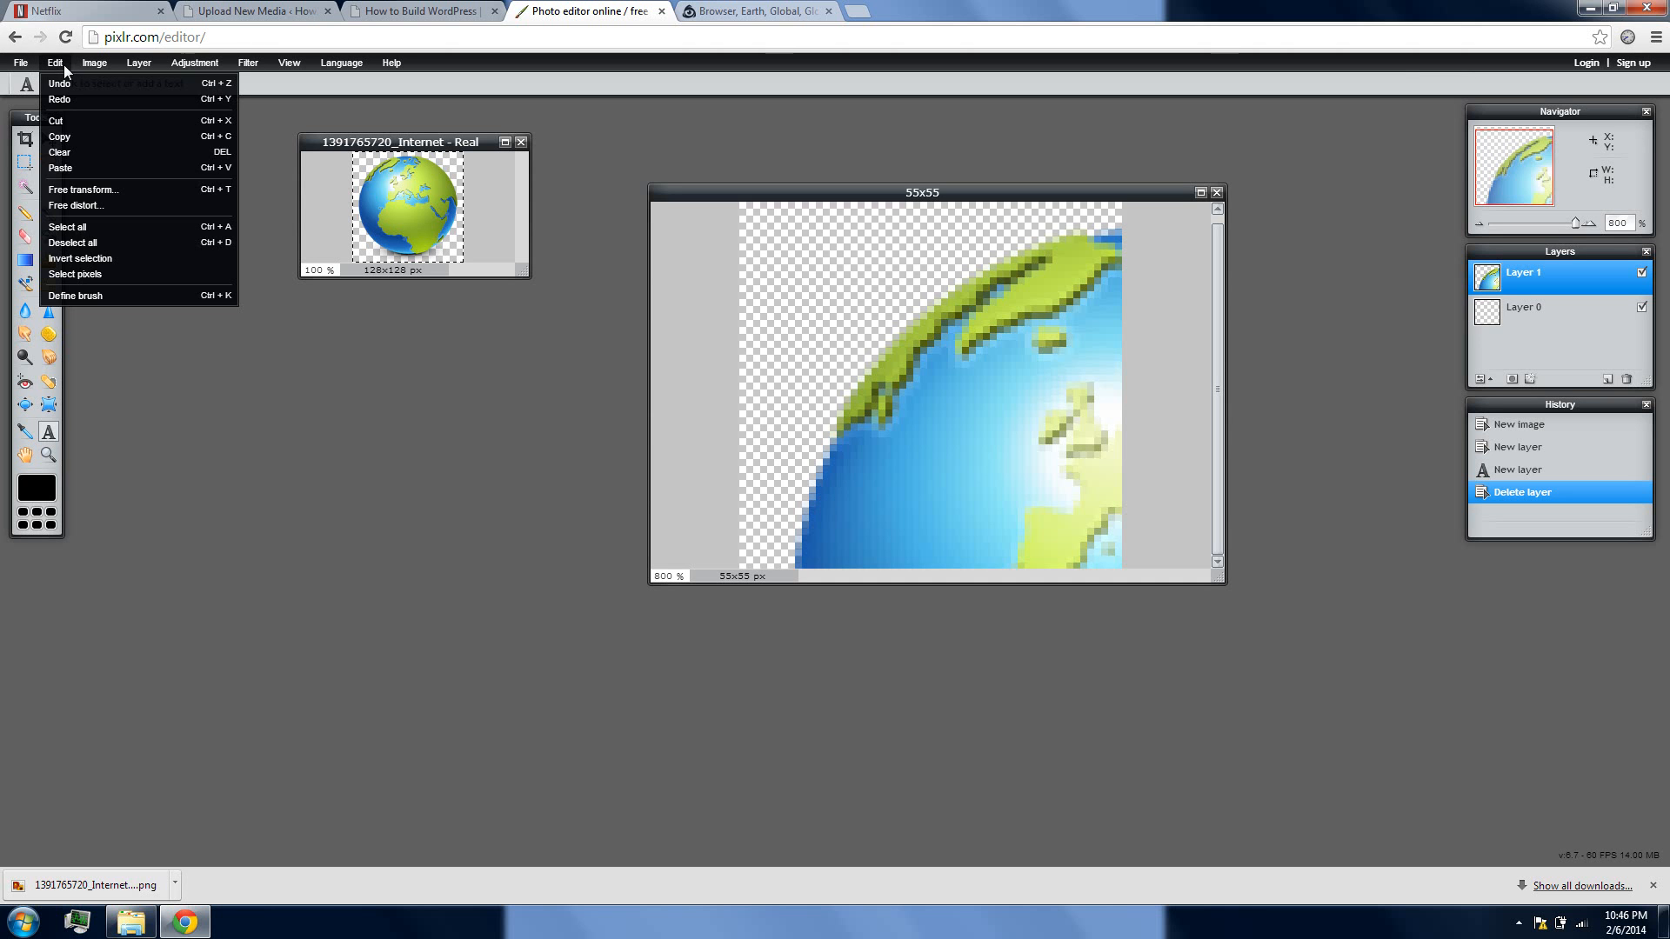
pyautogui.click(101, 187)
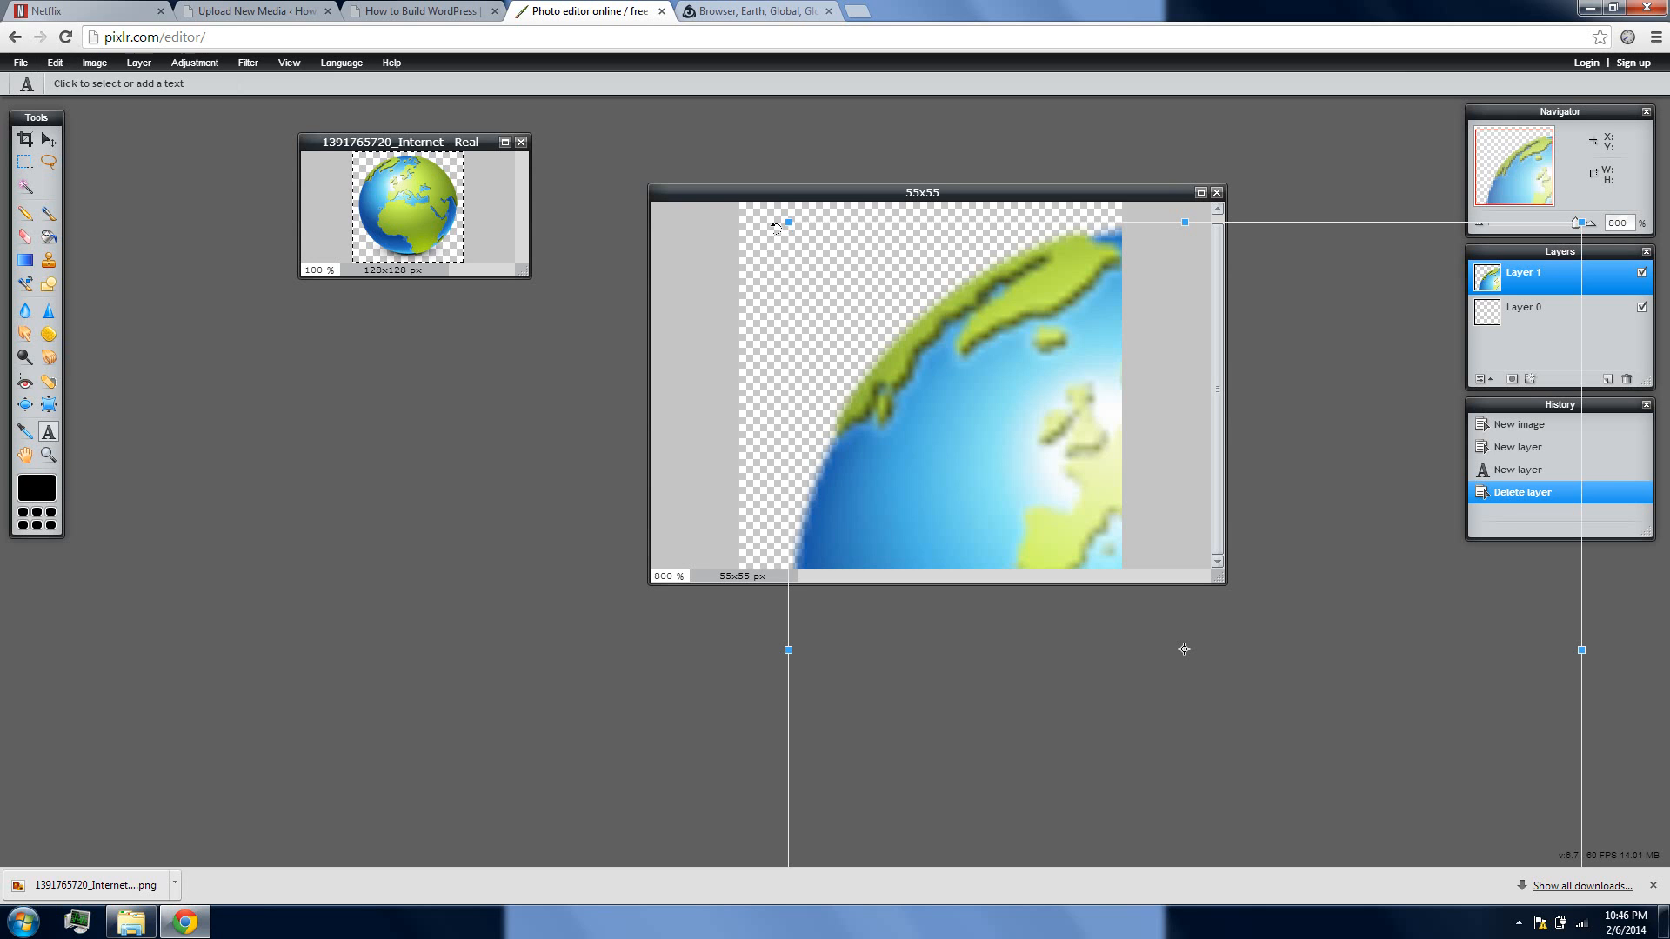
pyautogui.moveTo(789, 223); pyautogui.dragTo(1071, 528)
pyautogui.moveTo(1274, 555); pyautogui.dragTo(958, 245)
pyautogui.moveTo(980, 464); pyautogui.dragTo(1041, 507)
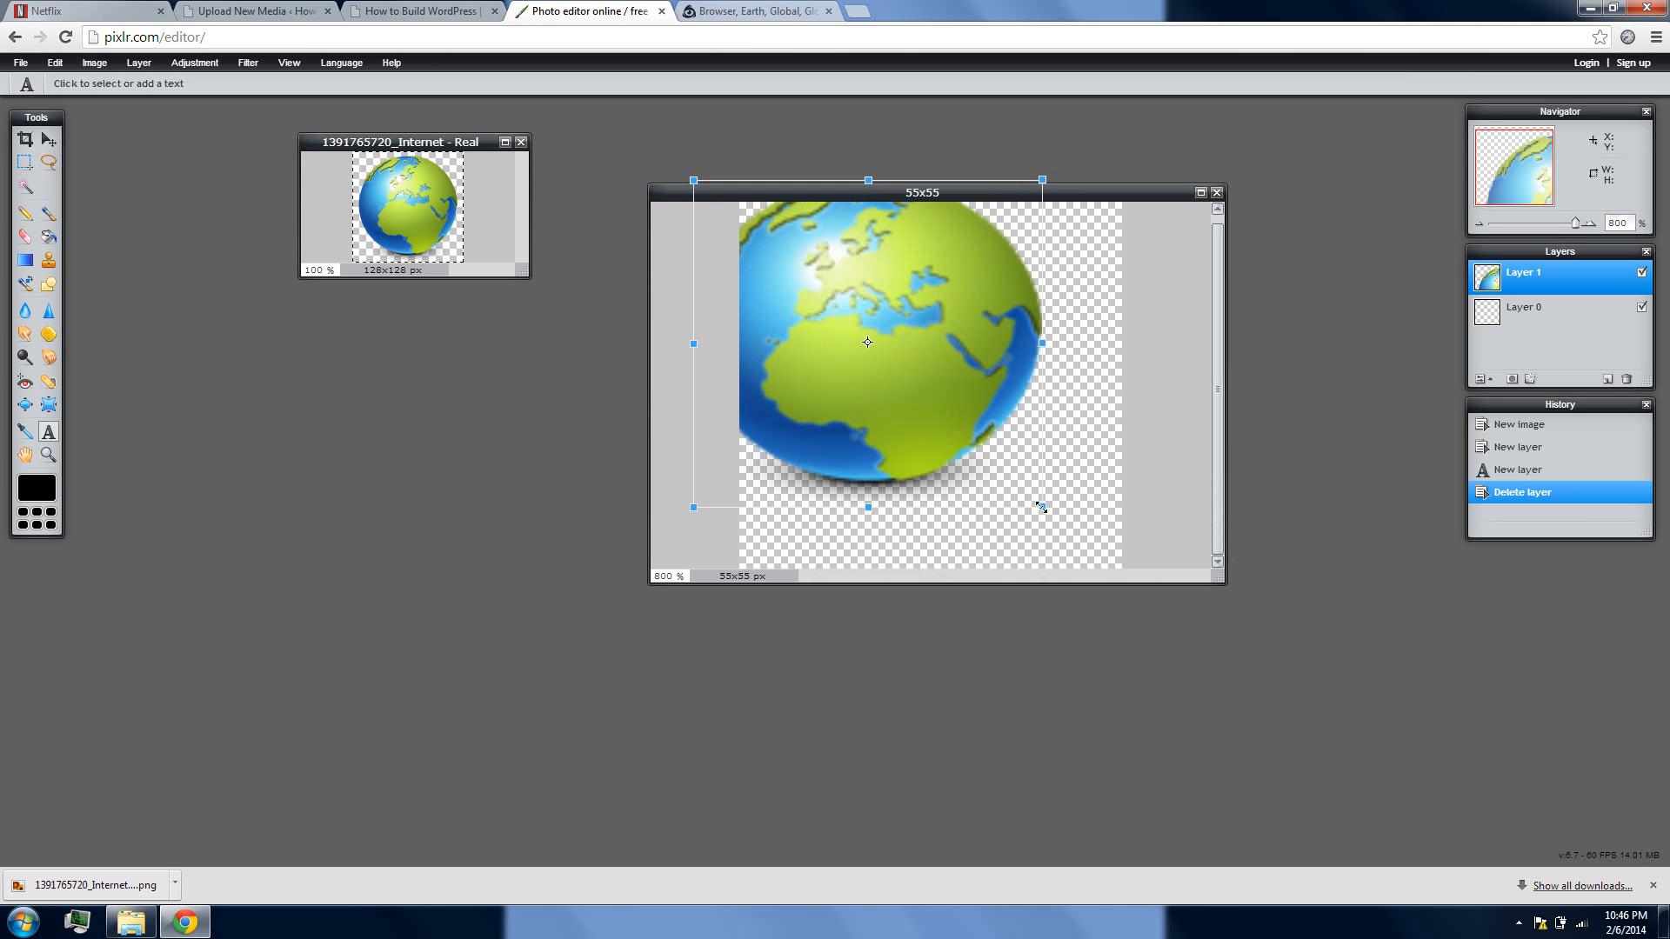
pyautogui.click(49, 139)
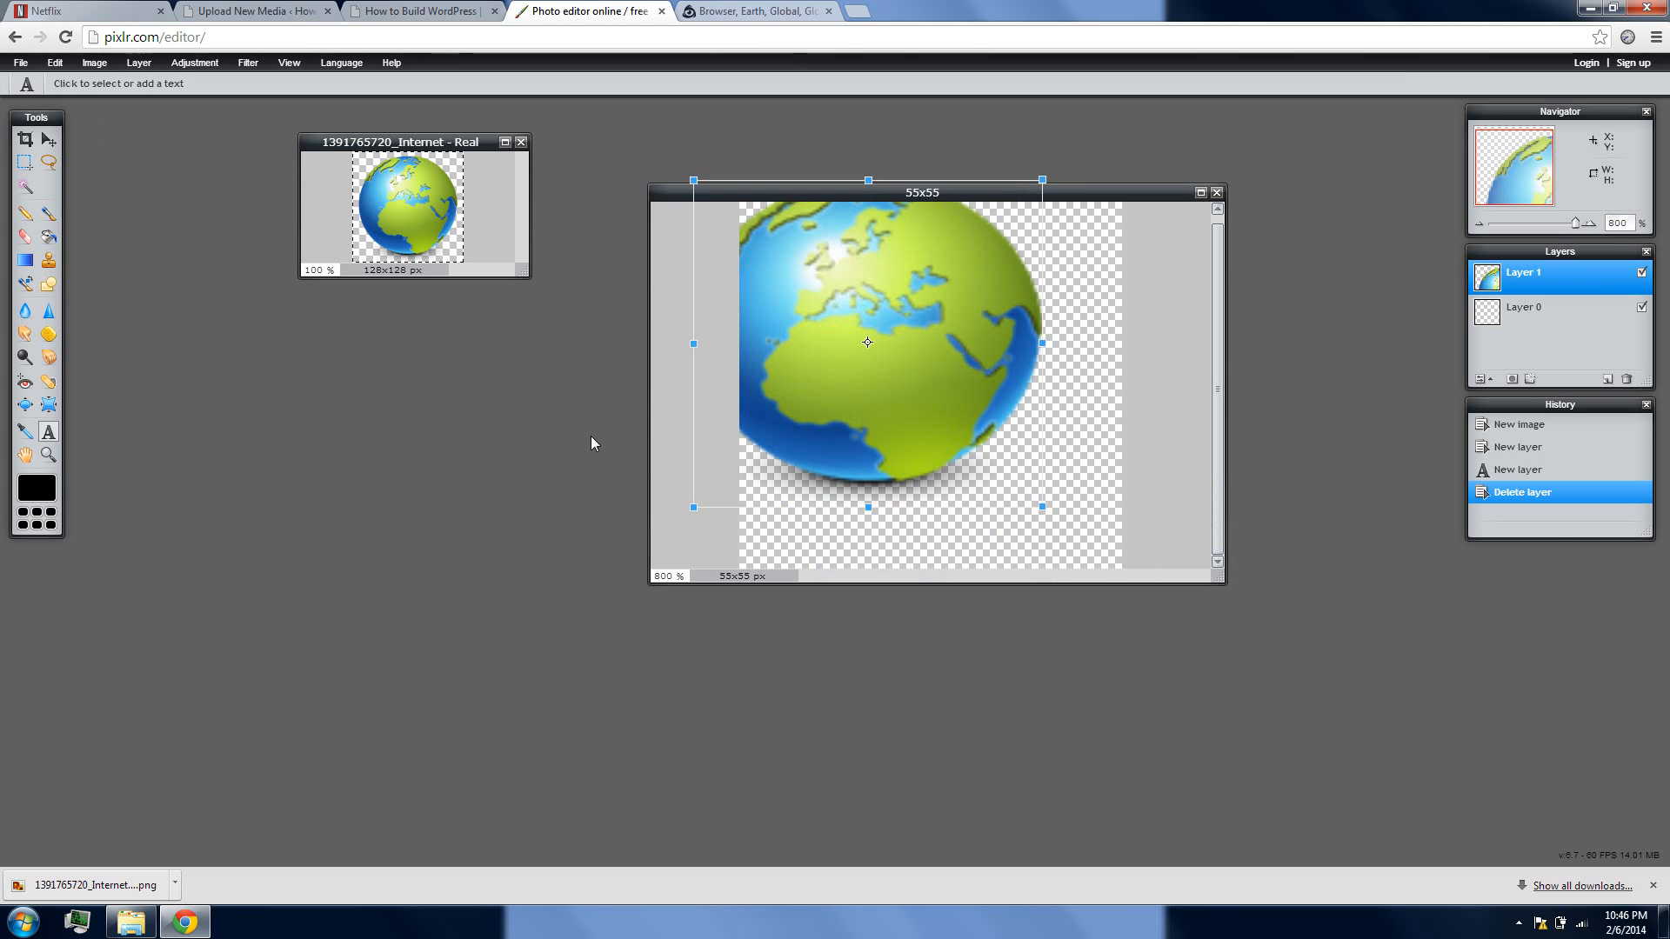
pyautogui.click(916, 496)
pyautogui.click(967, 511)
pyautogui.click(869, 494)
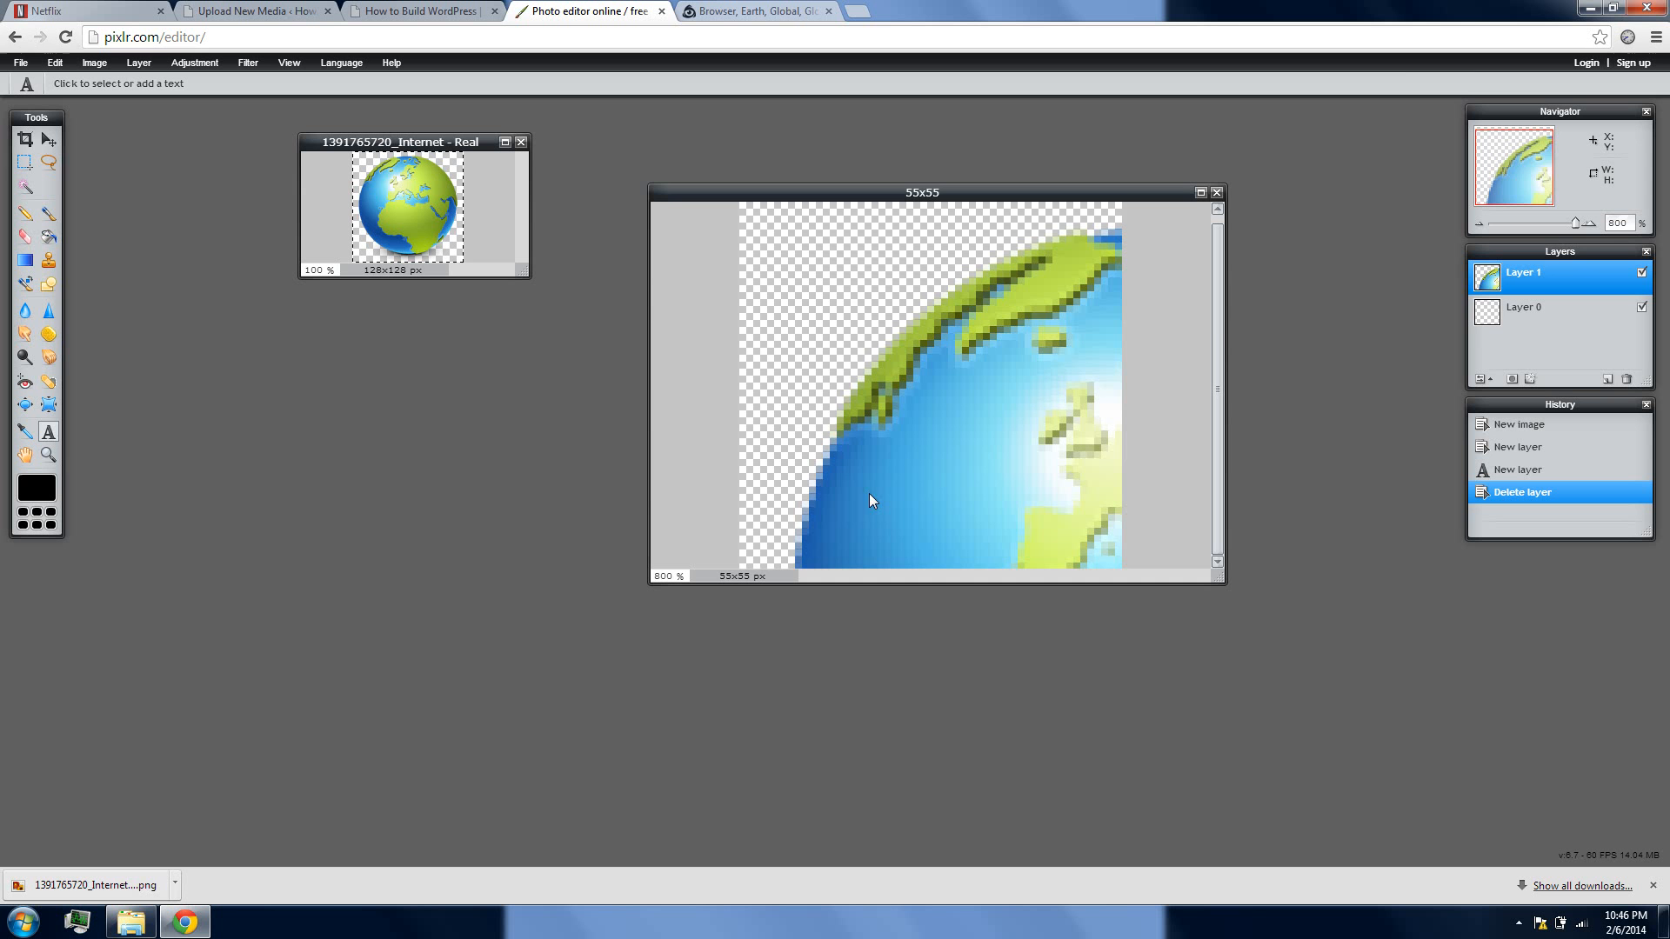
# Shrink the pasted globe with Free transform until it fits the 55x55 canvas, centre it, and apply the changes
pyautogui.click(53, 65)
pyautogui.click(127, 195)
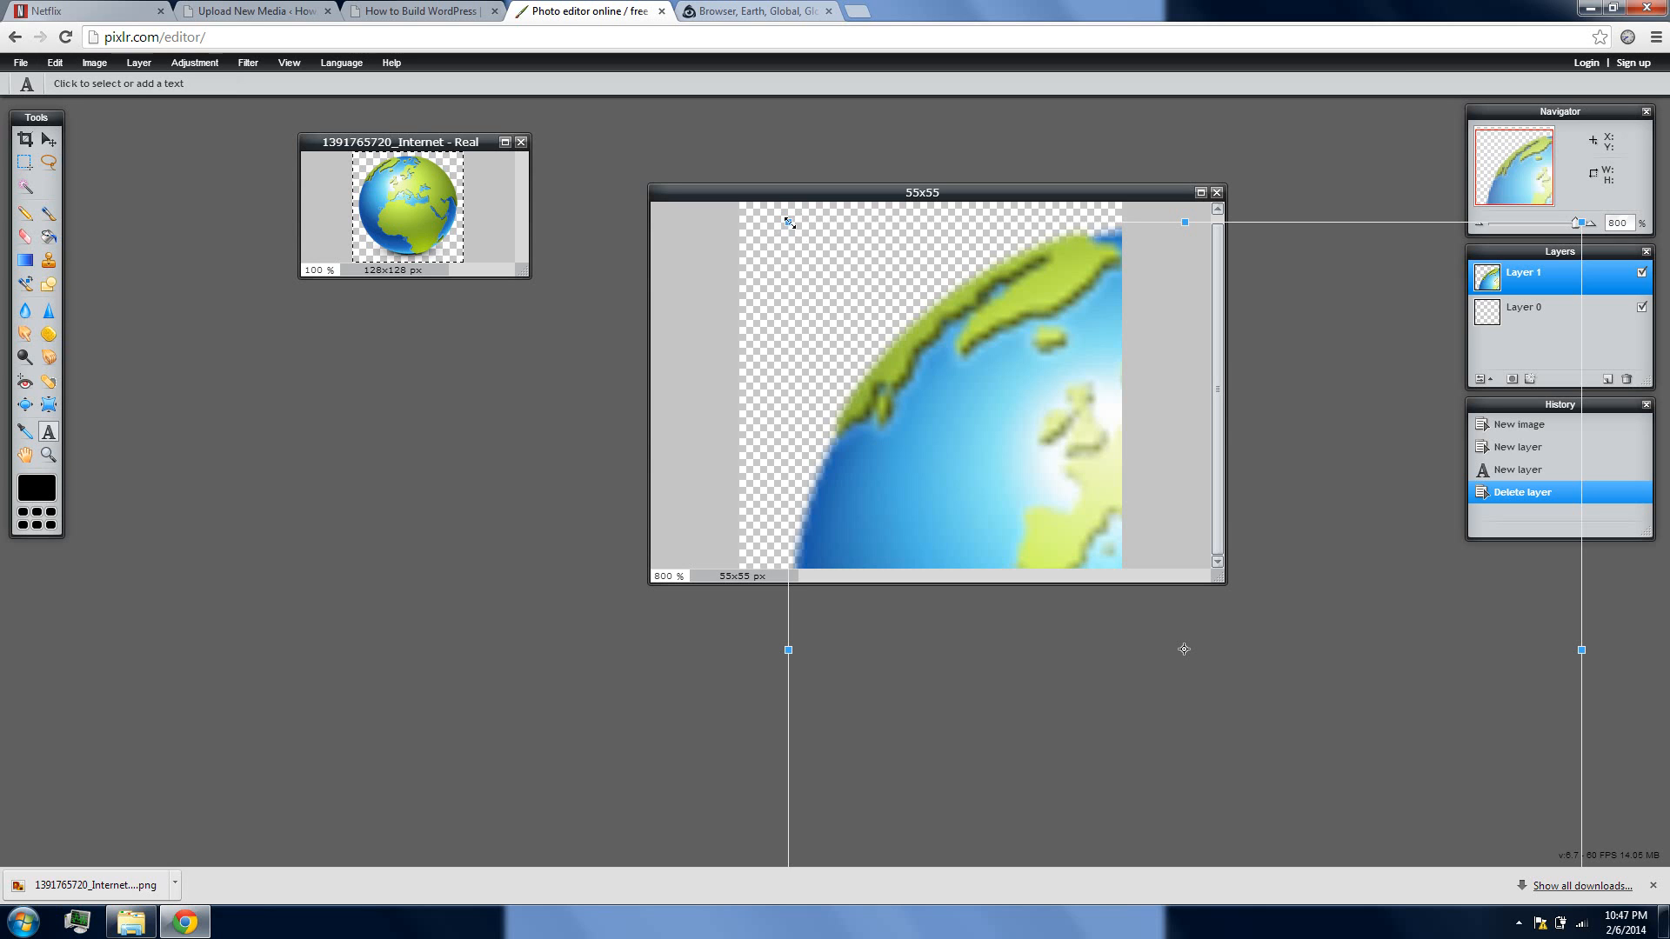
pyautogui.moveTo(790, 223); pyautogui.dragTo(1063, 540)
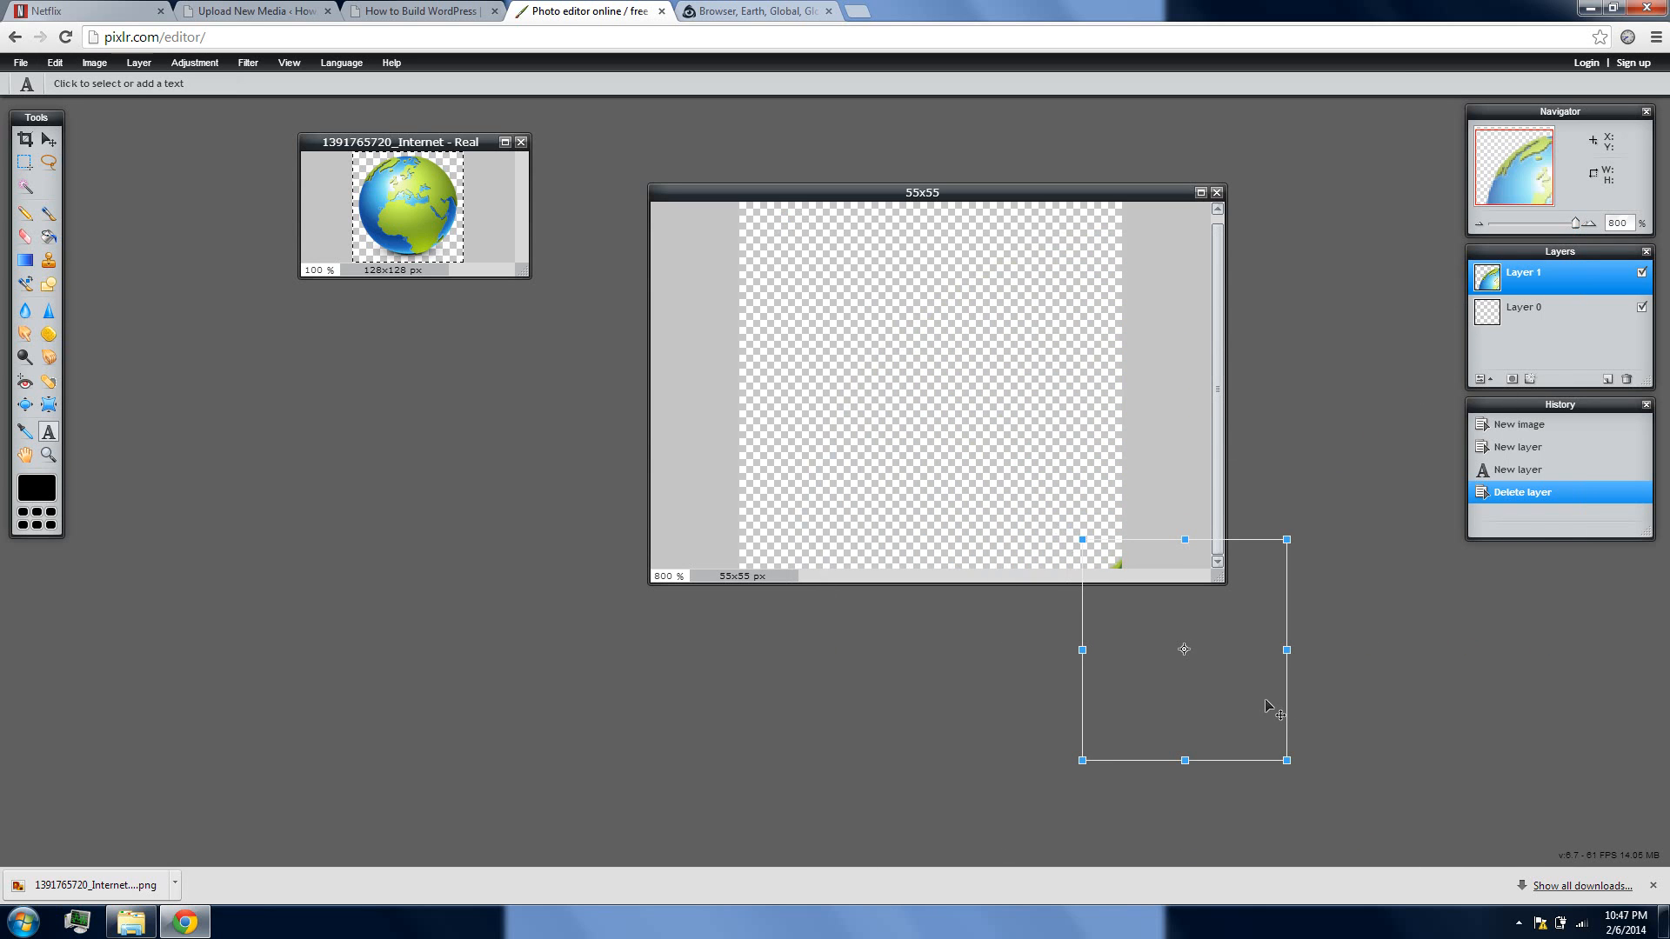
pyautogui.moveTo(1266, 703); pyautogui.dragTo(939, 383)
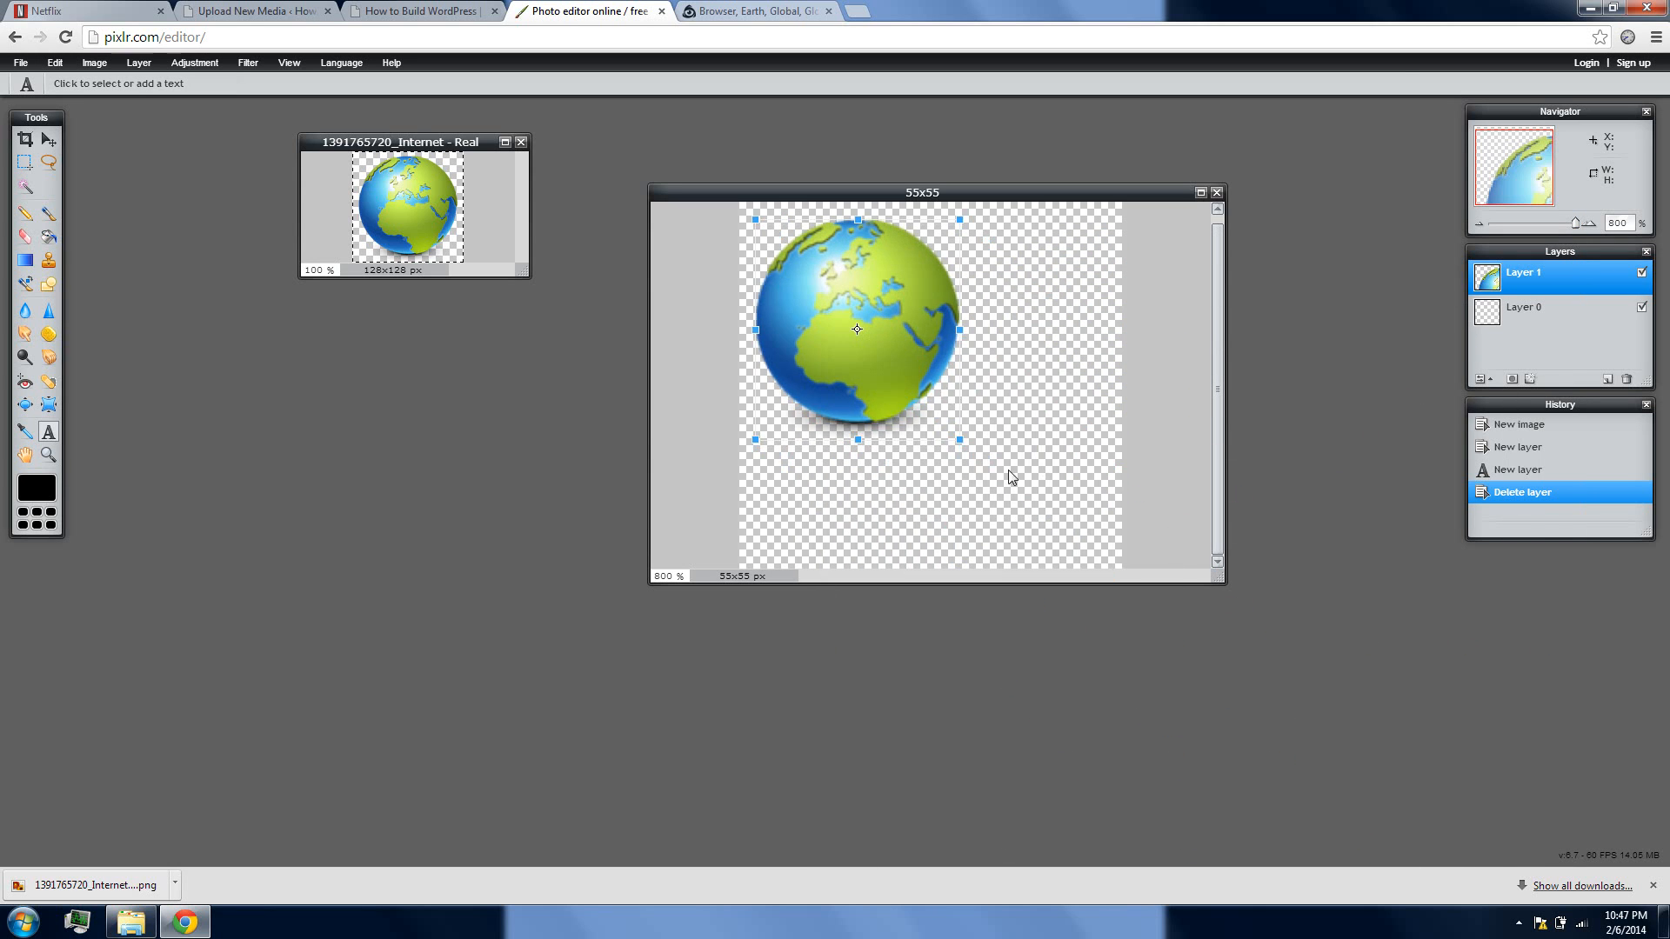
pyautogui.moveTo(960, 439); pyautogui.dragTo(1046, 523)
pyautogui.moveTo(892, 156); pyautogui.dragTo(950, 232)
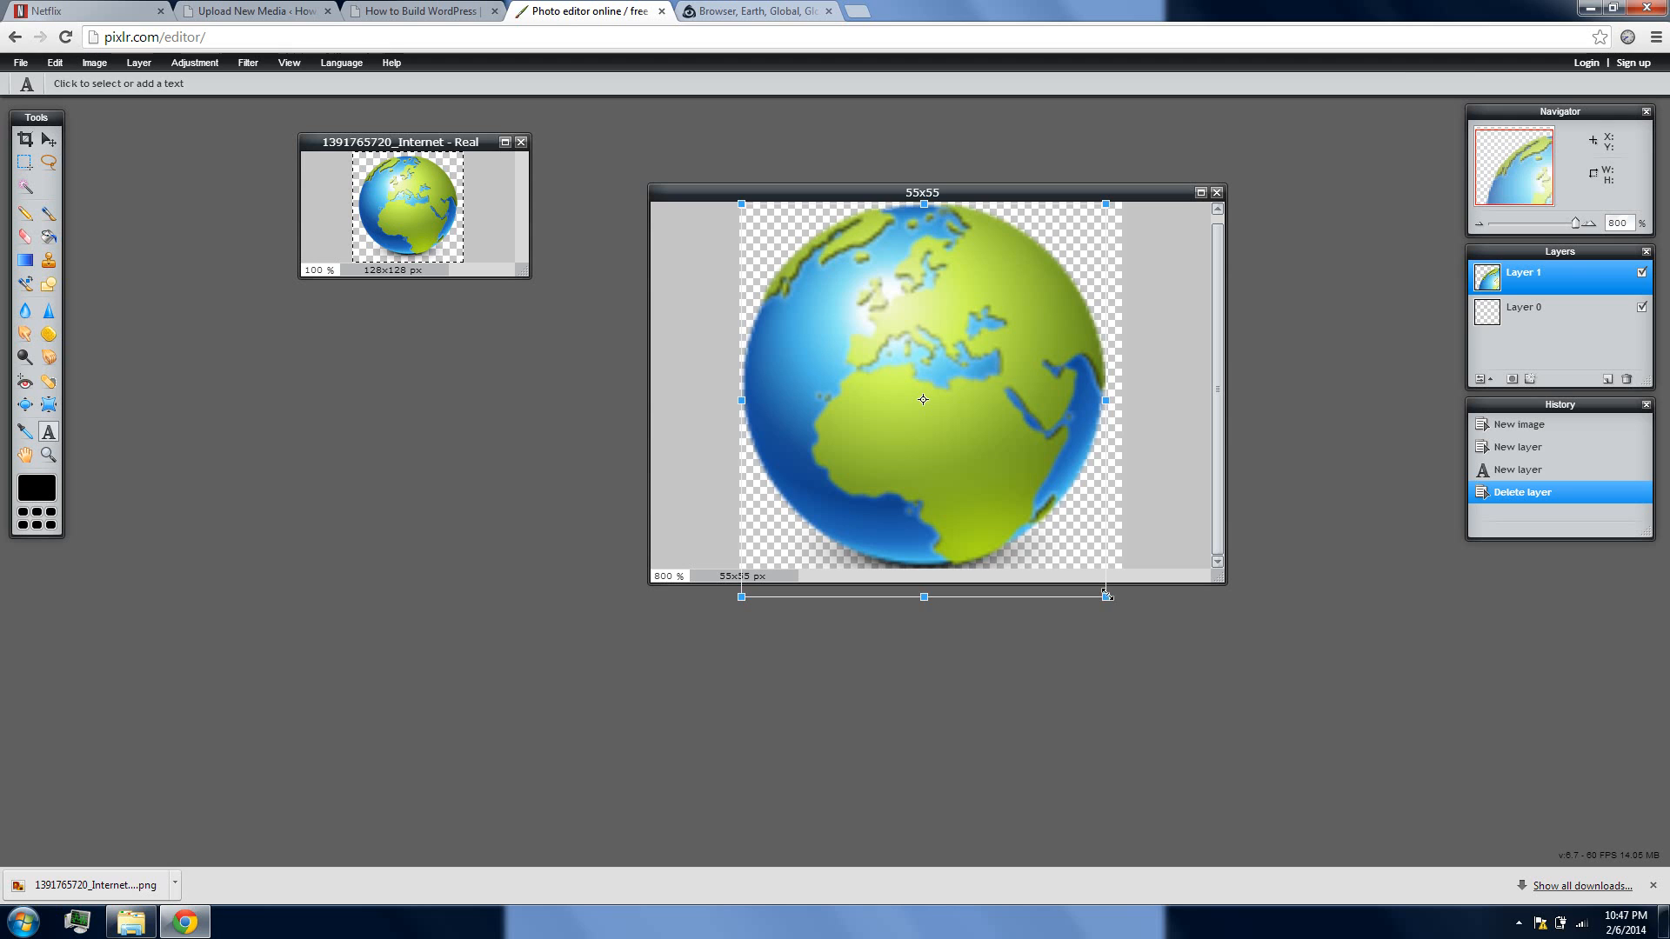
pyautogui.moveTo(1106, 597); pyautogui.dragTo(1096, 580)
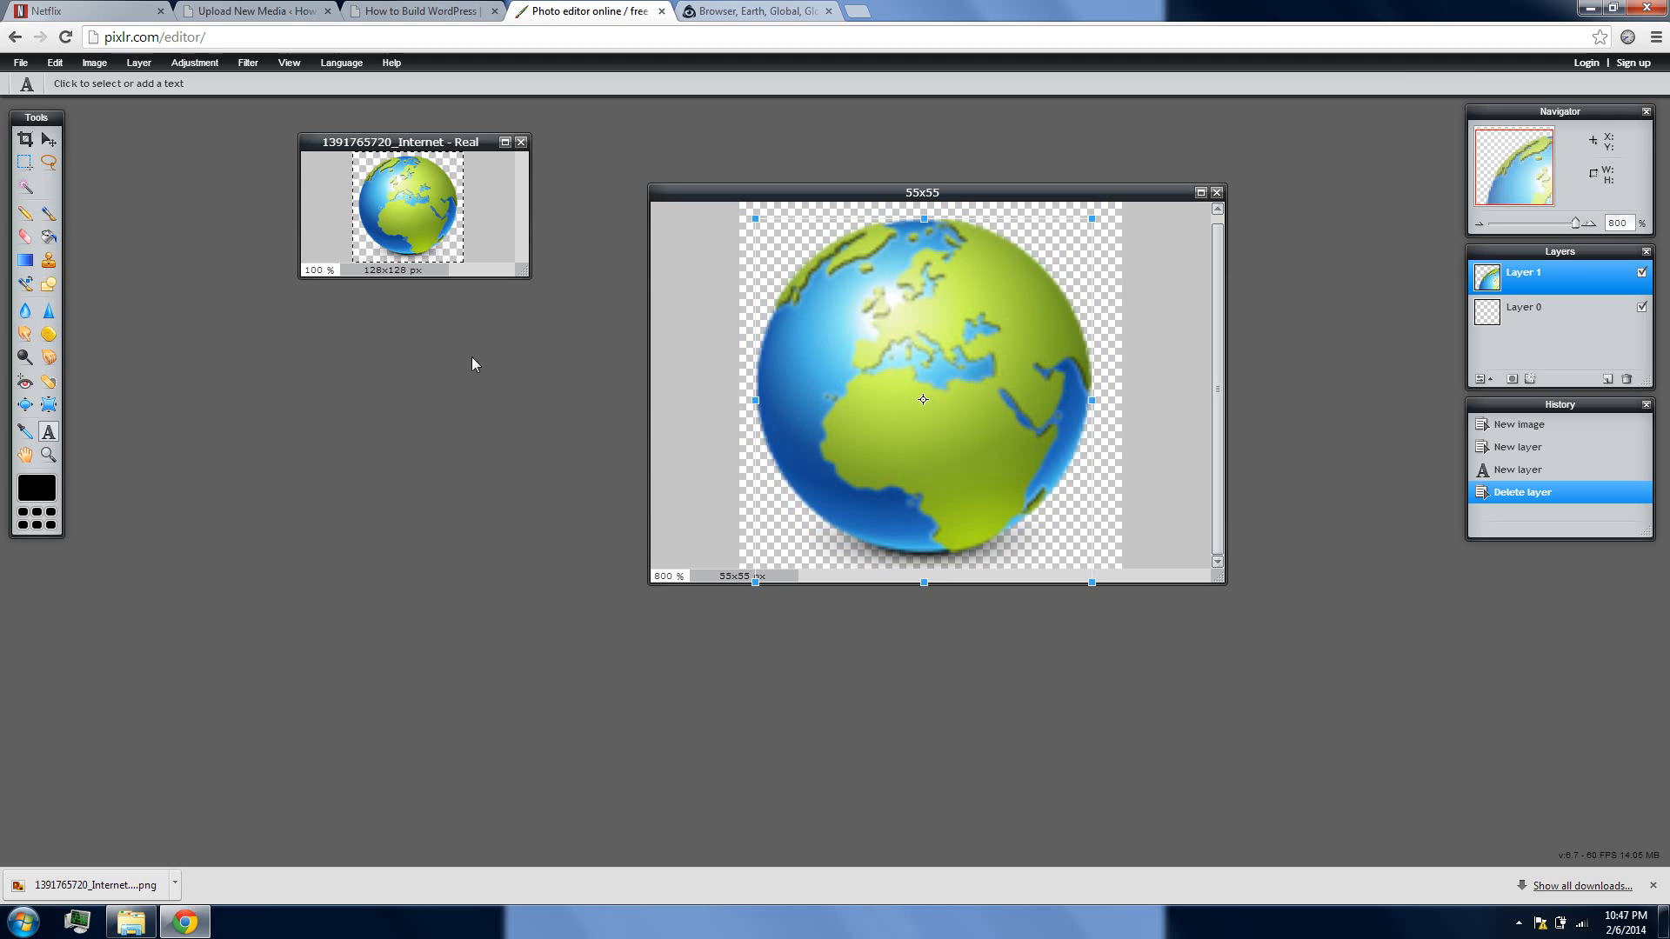
pyautogui.click(509, 488)
pyautogui.click(793, 492)
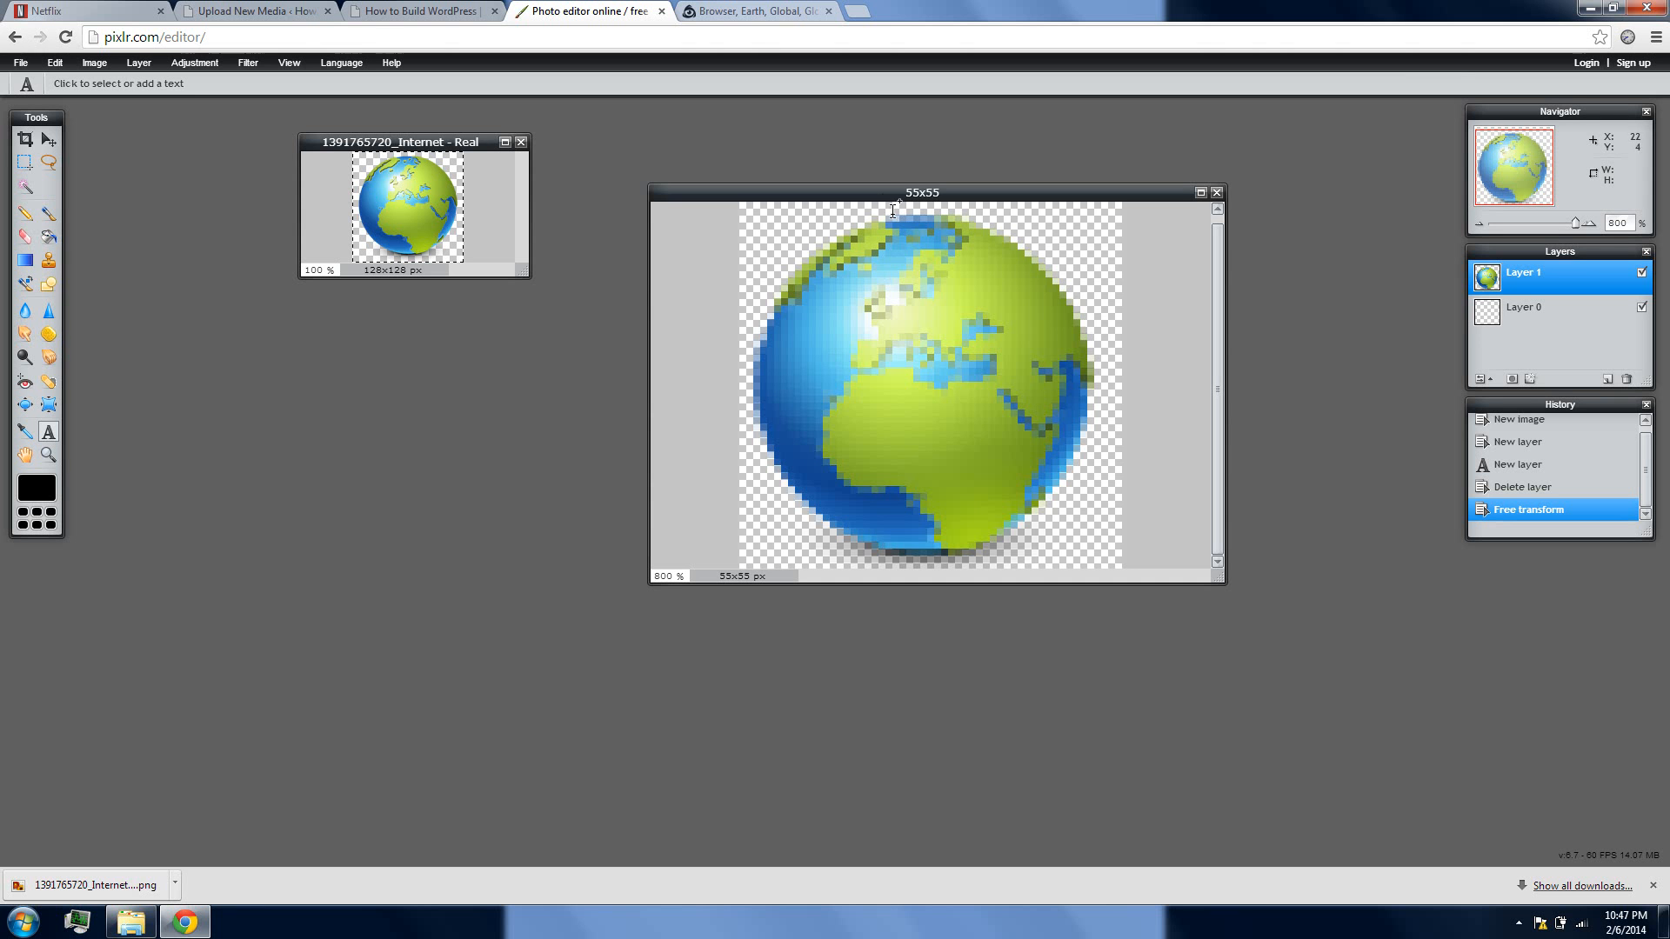
# Save the globe icon as a transparent PNG named 55x55 in the Downloads folder
pyautogui.moveTo(1571, 226); pyautogui.dragTo(1515, 226)
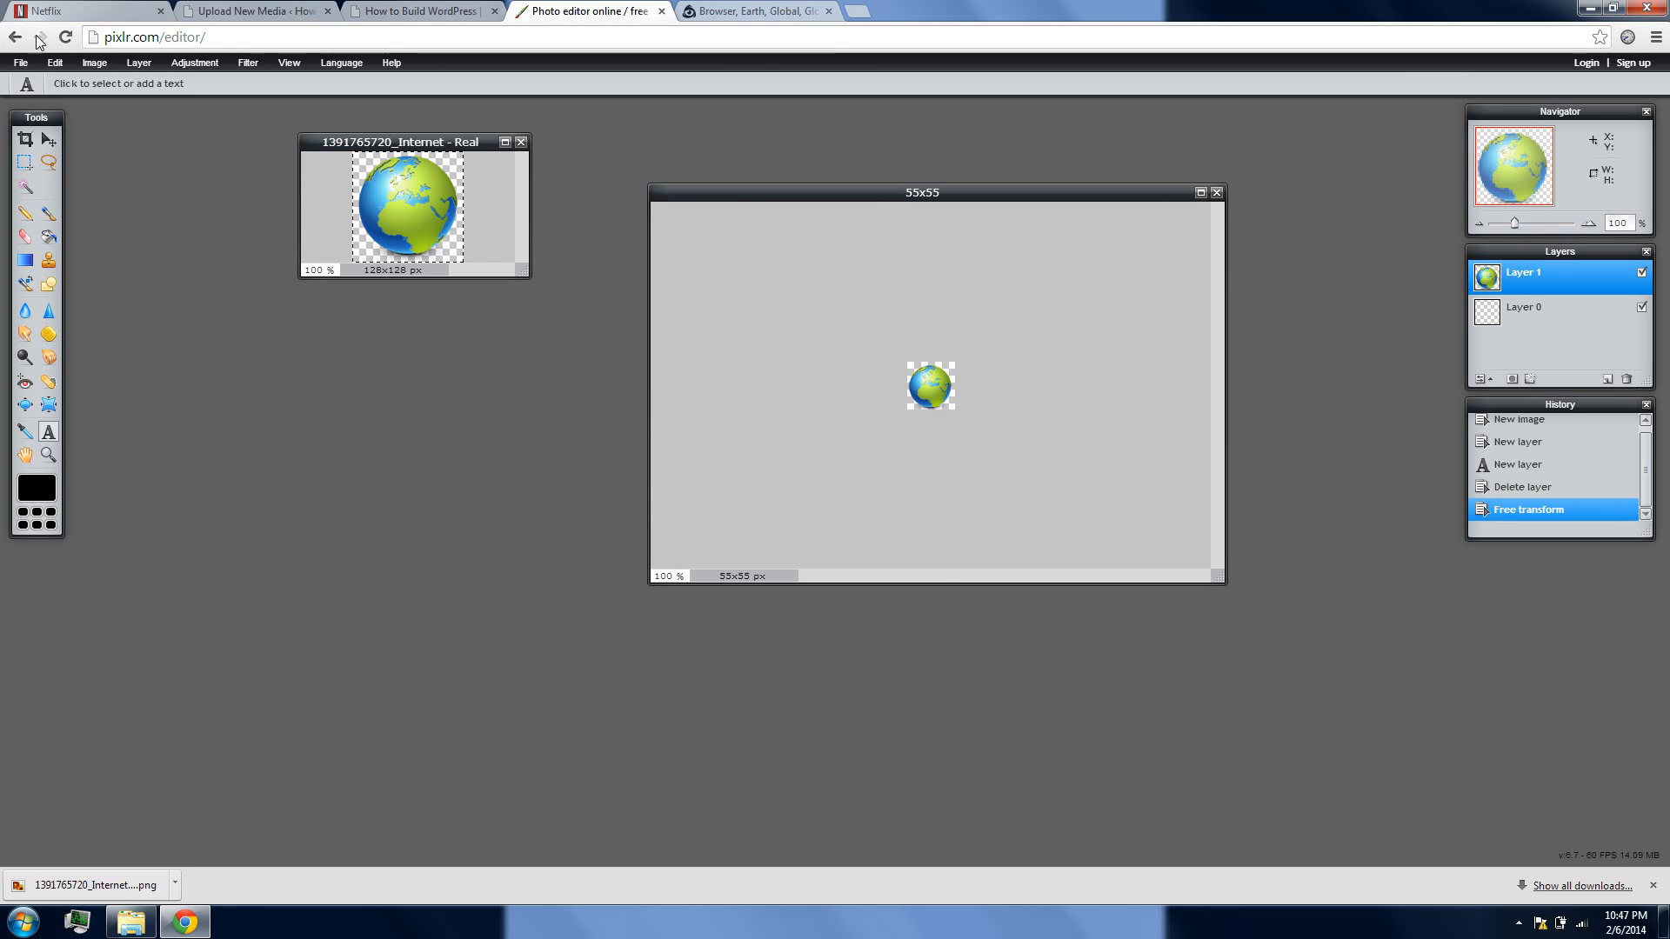
pyautogui.click(54, 63)
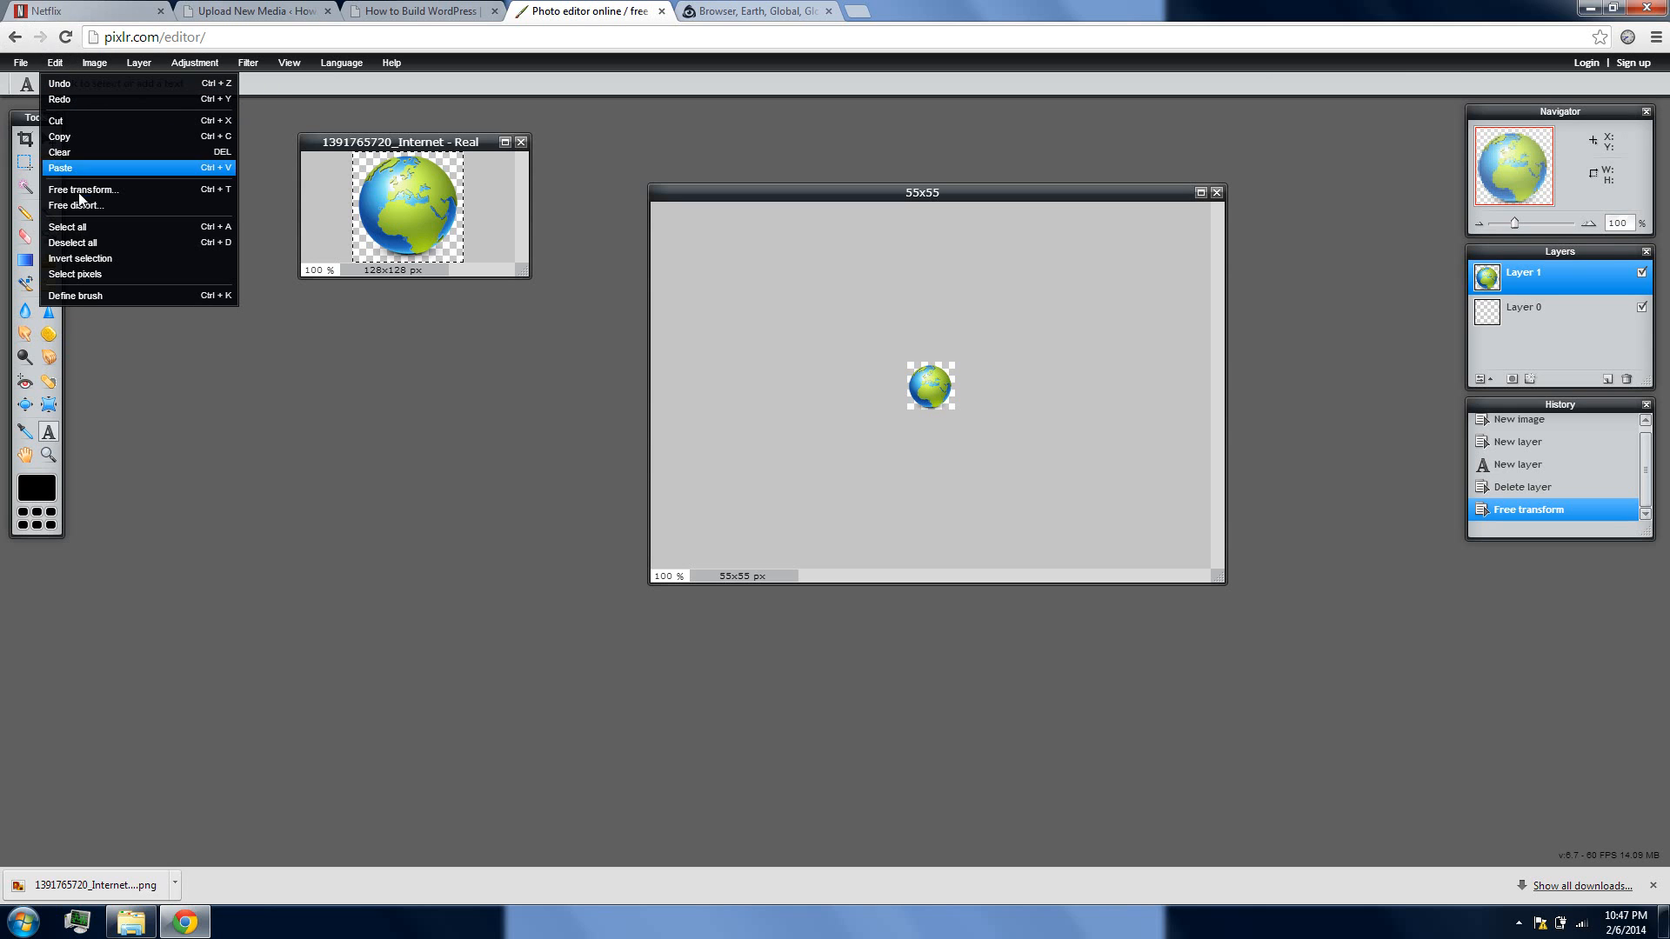
pyautogui.moveTo(21, 63)
pyautogui.click(41, 163)
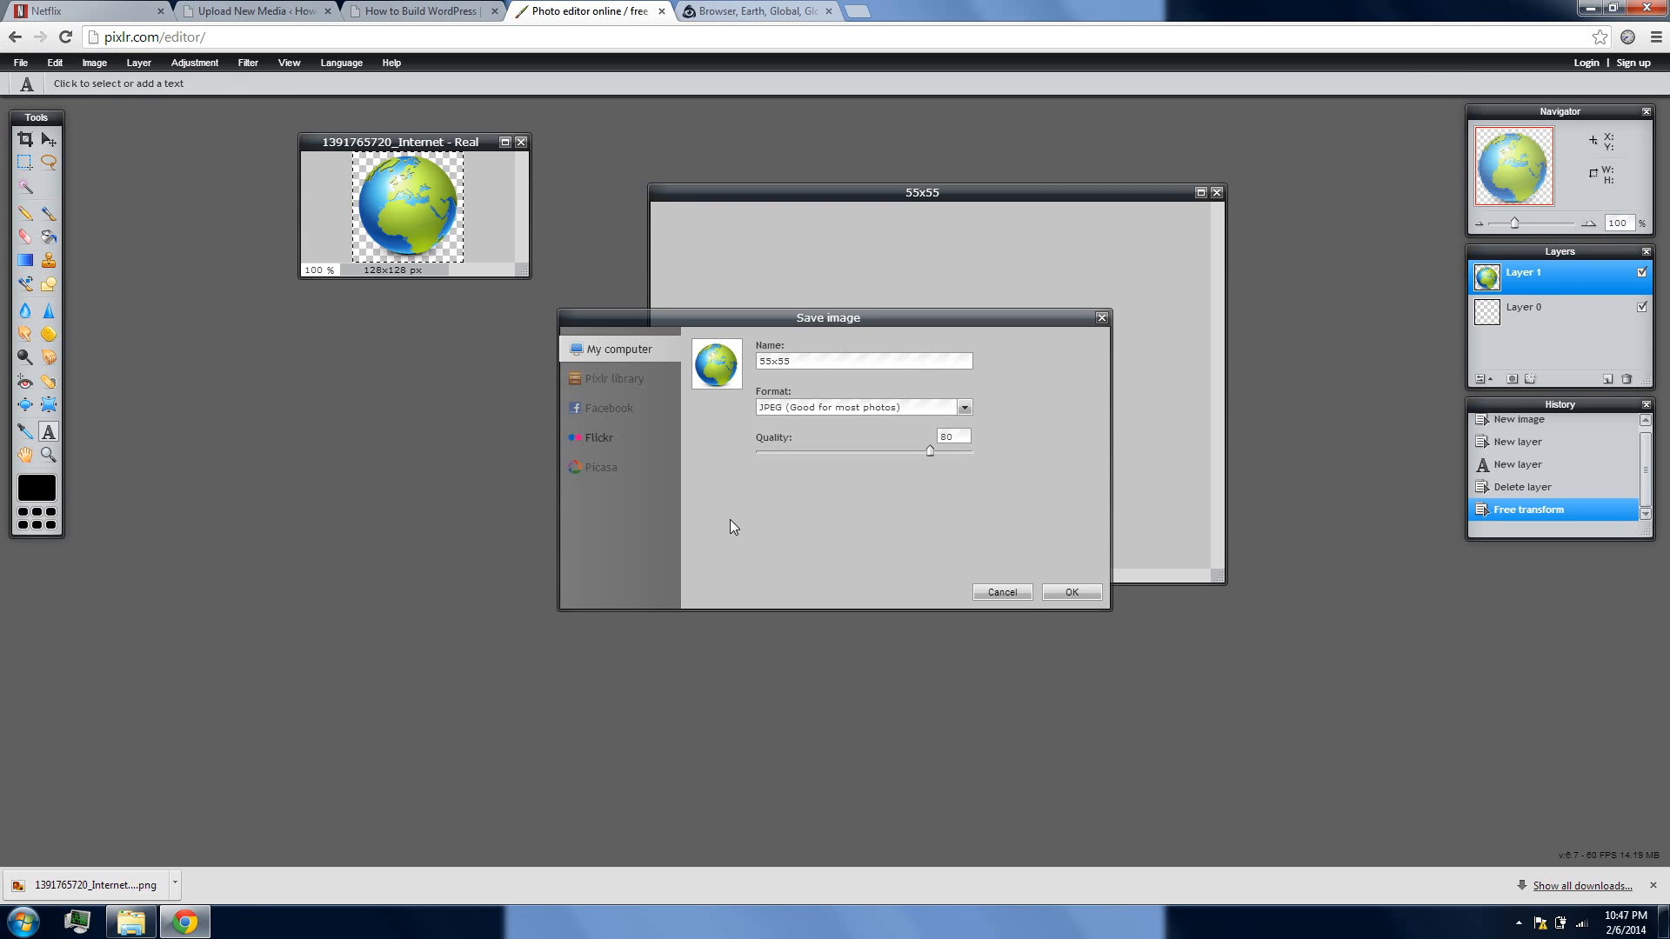
pyautogui.click(836, 409)
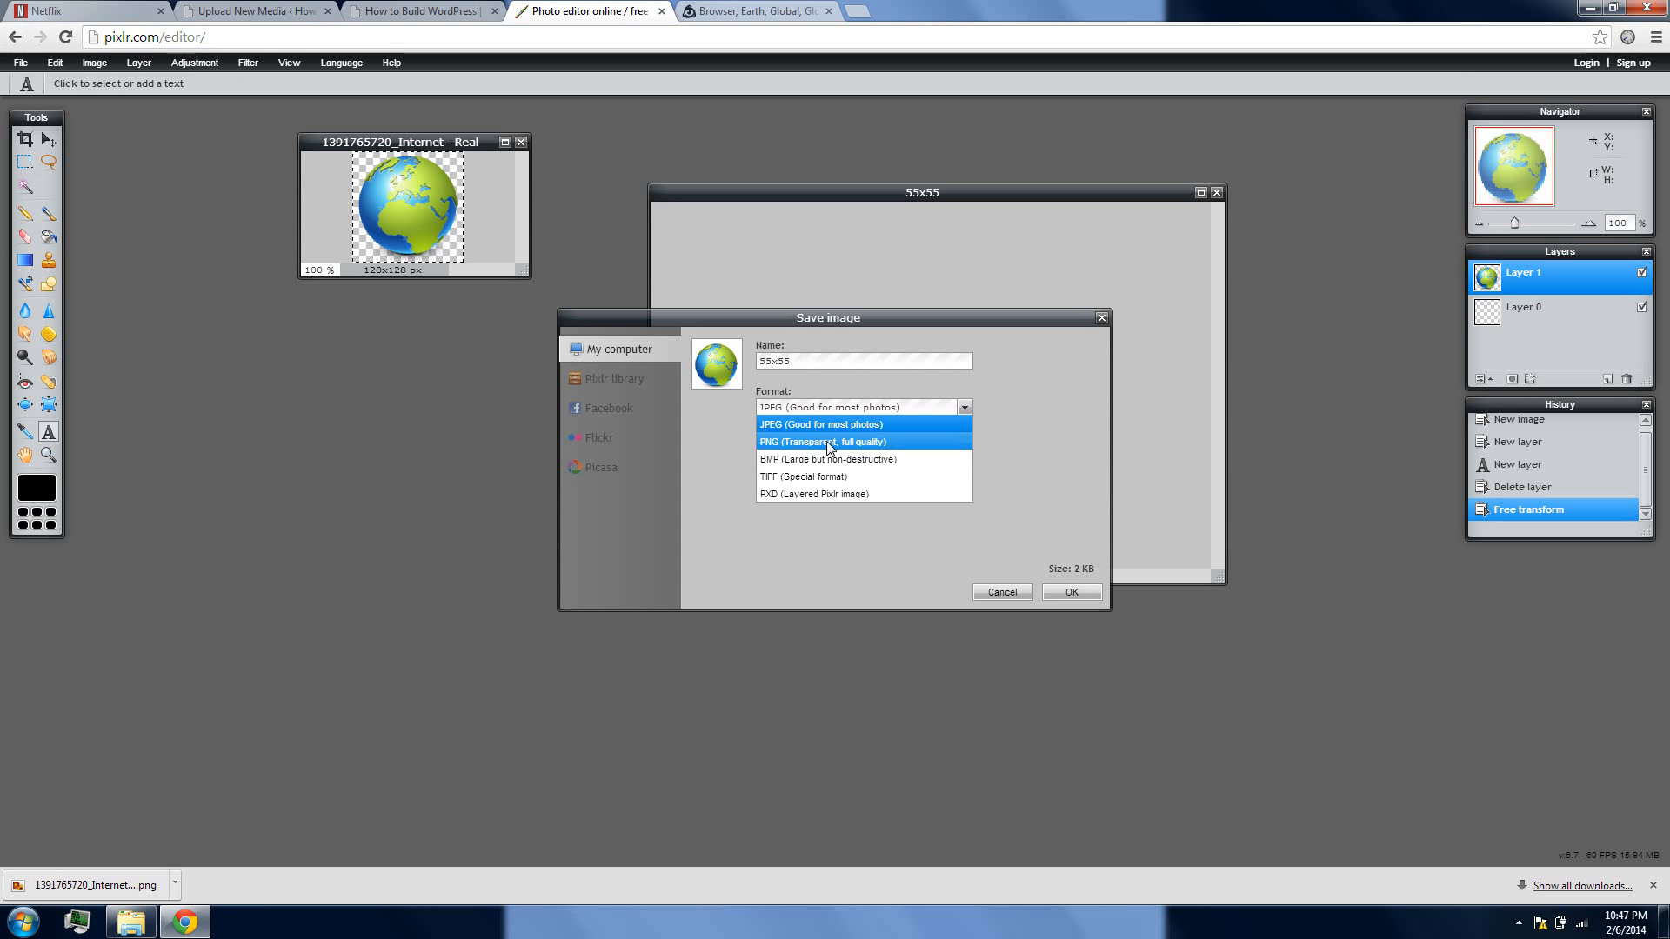
pyautogui.click(830, 442)
pyautogui.click(1072, 592)
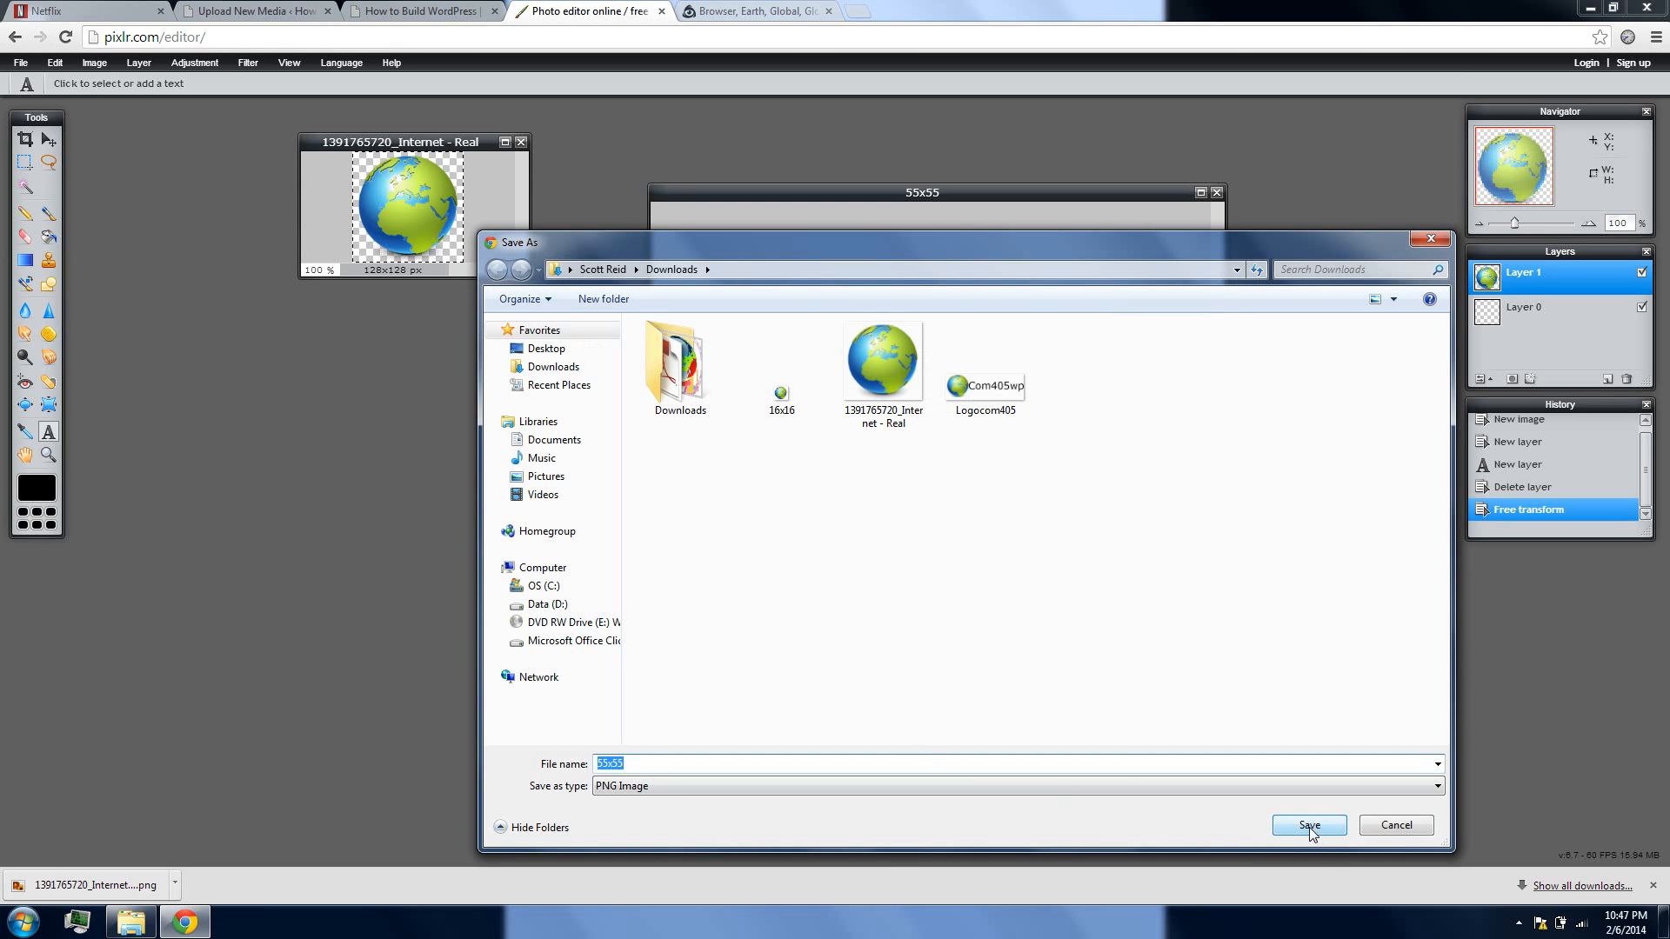
pyautogui.click(1308, 826)
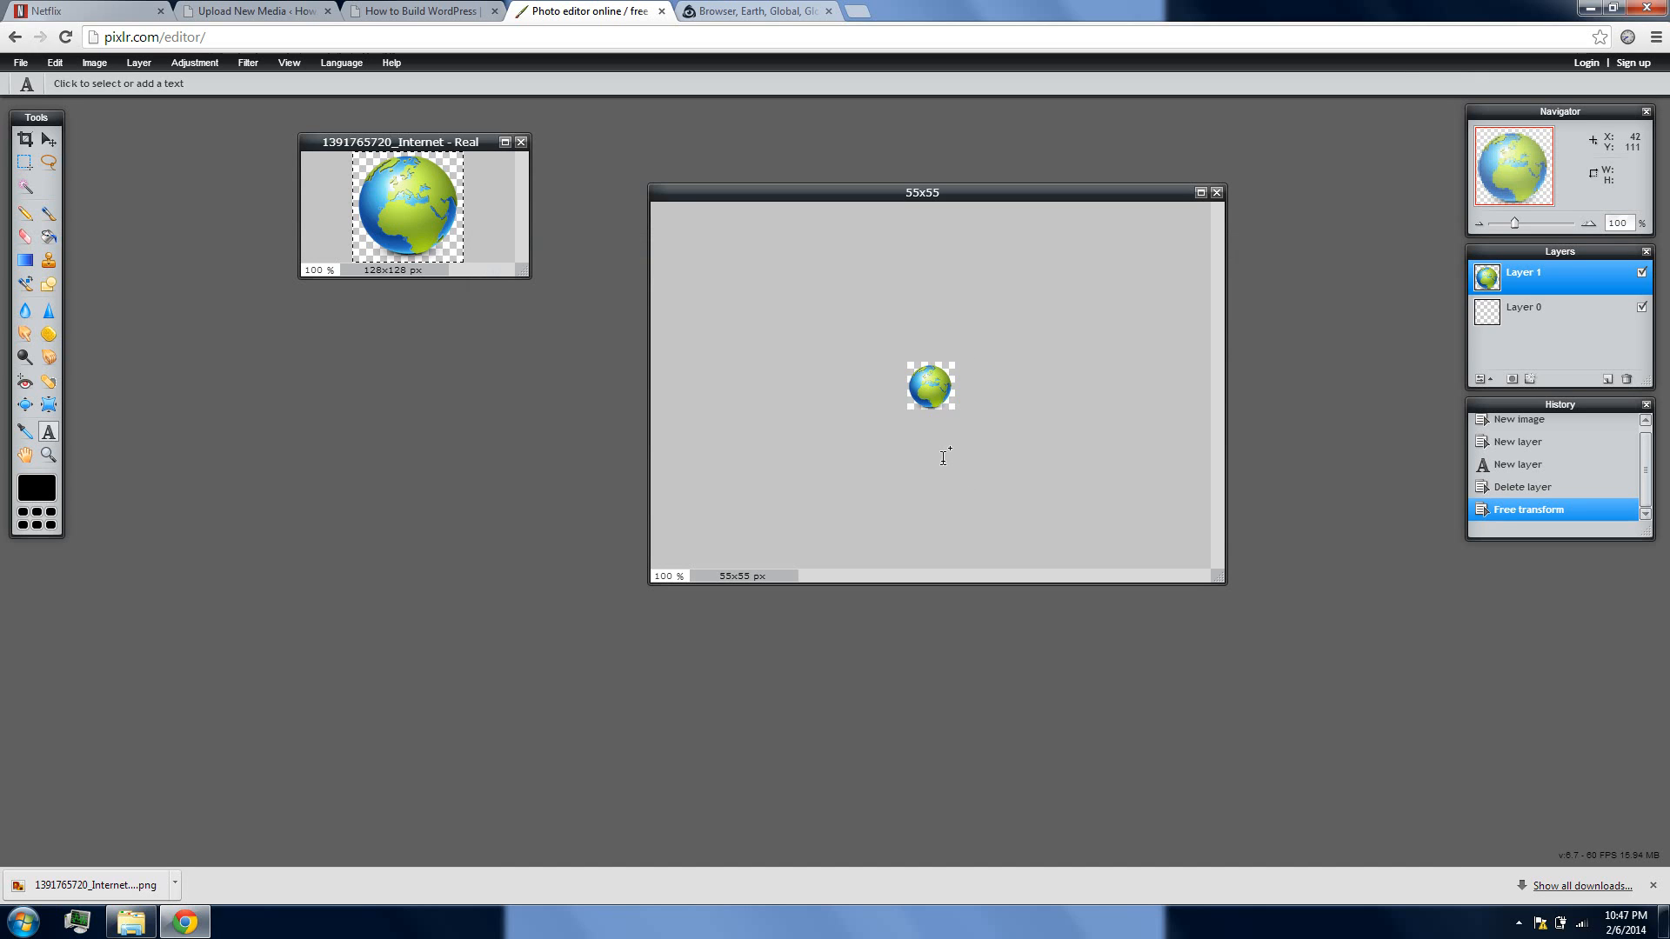